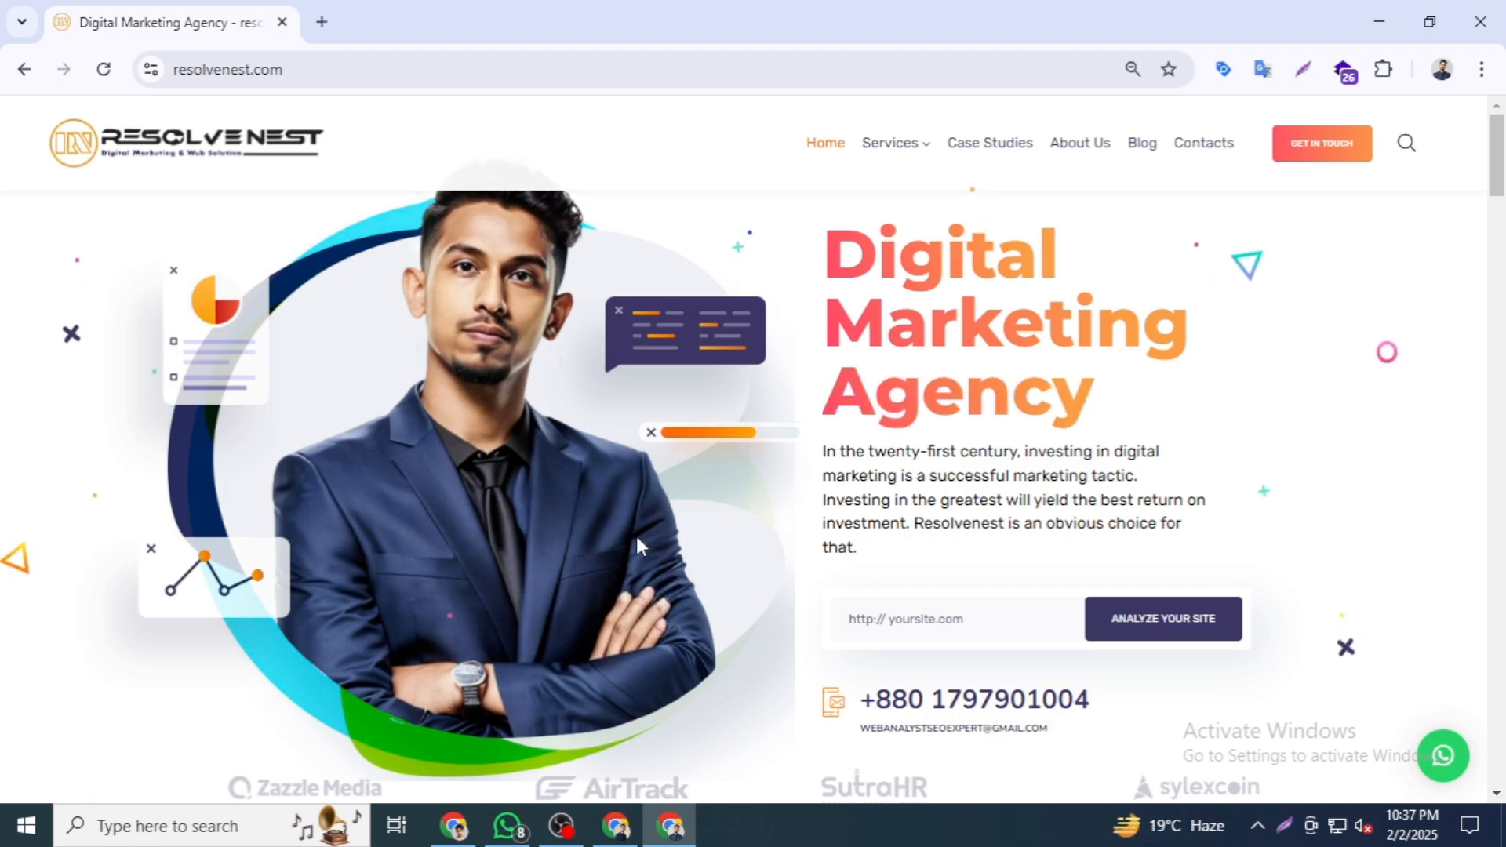
Search Google for google search console in a new tab and start Google Search Console from its landing page.
{"action": "left_click", "coordinate": [329, 30]}
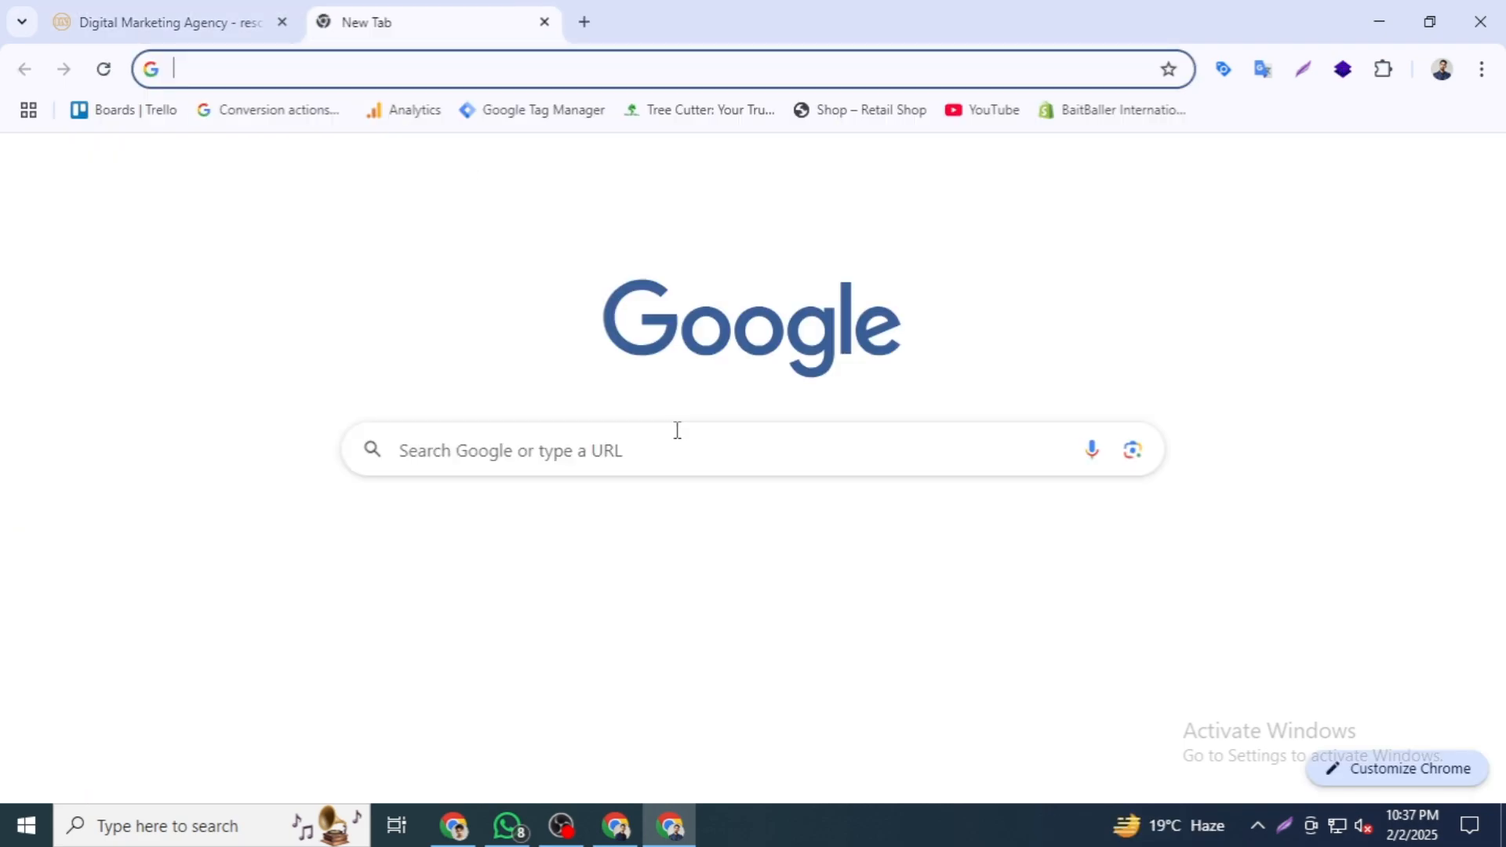
{"action": "left_click", "coordinate": [669, 430]}
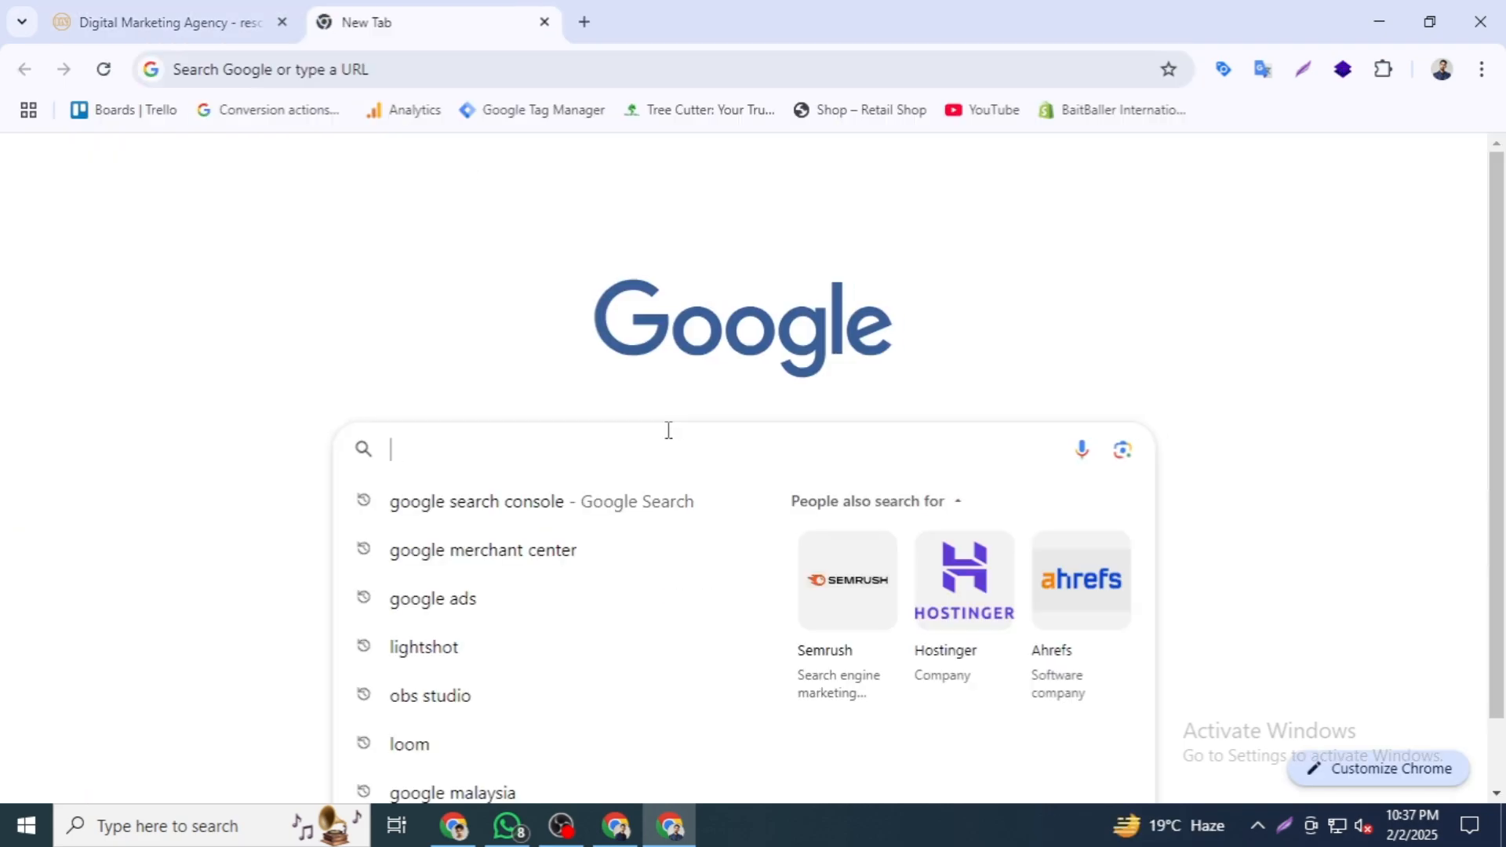
{"action": "left_click", "coordinate": [575, 502]}
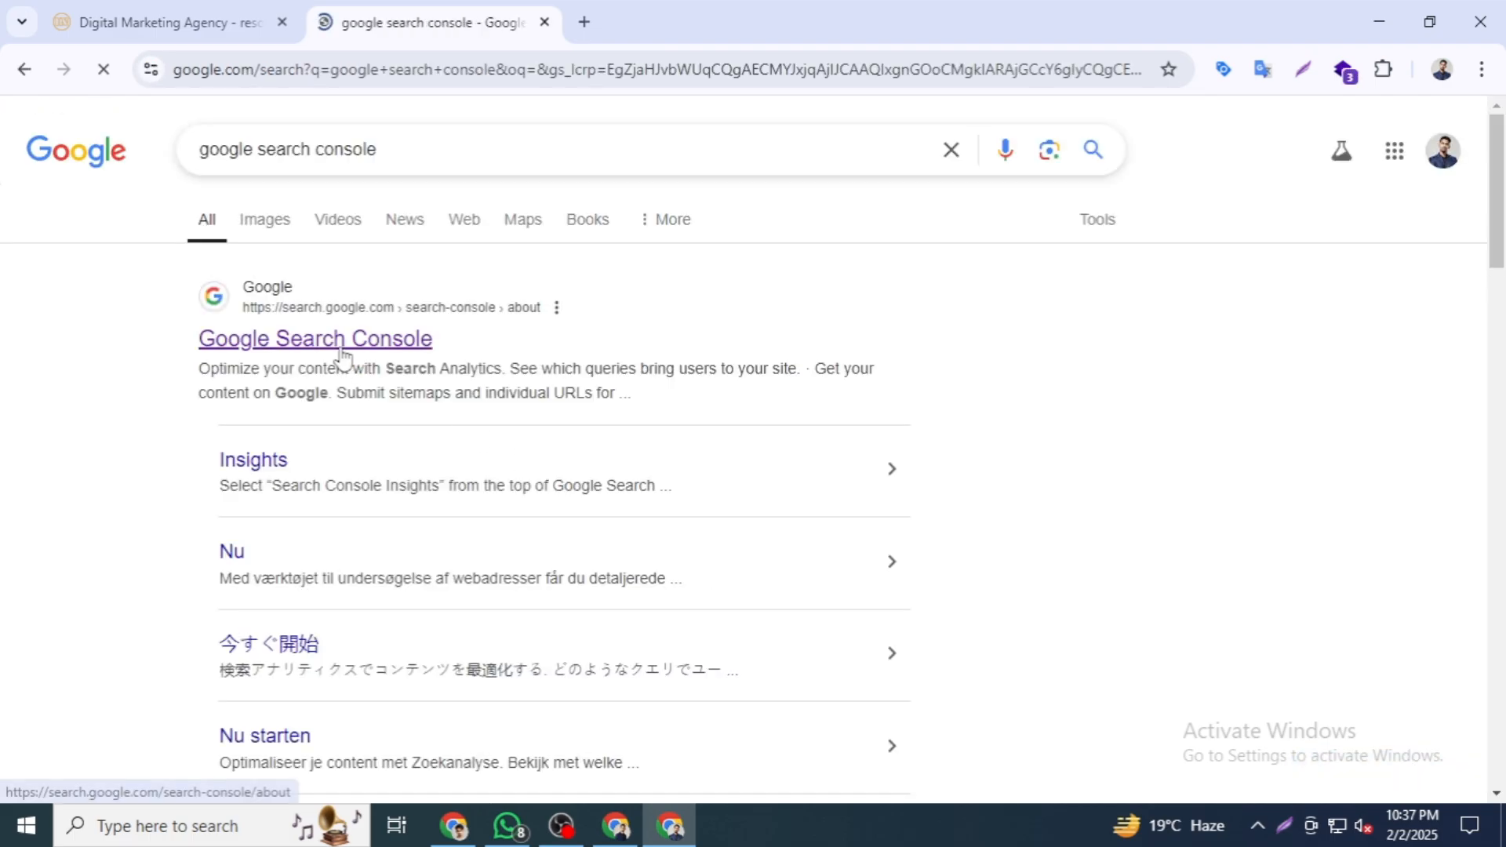
{"action": "left_click", "coordinate": [387, 344]}
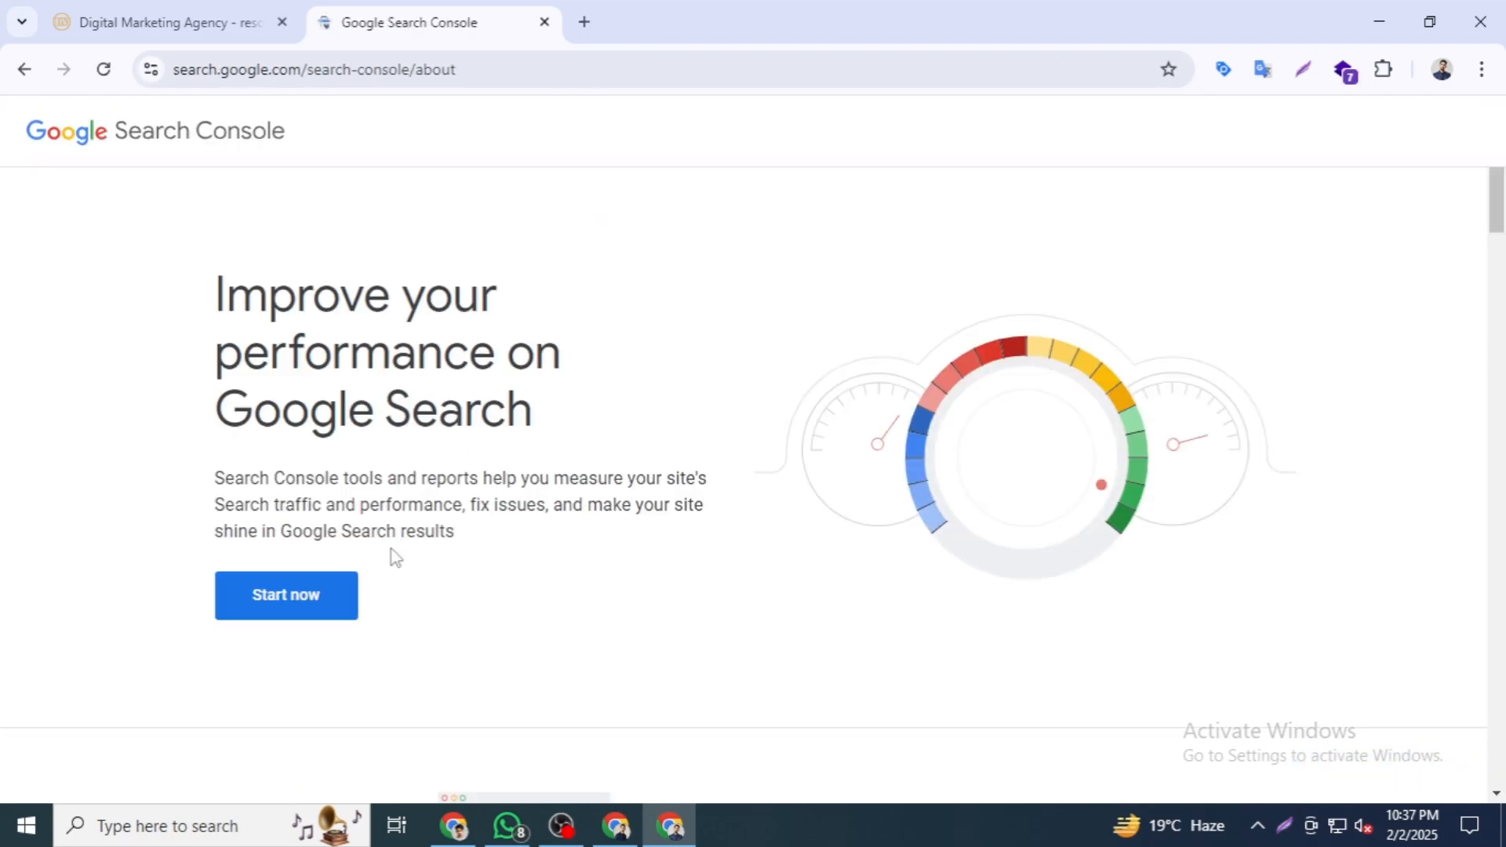
{"action": "left_click", "coordinate": [311, 606]}
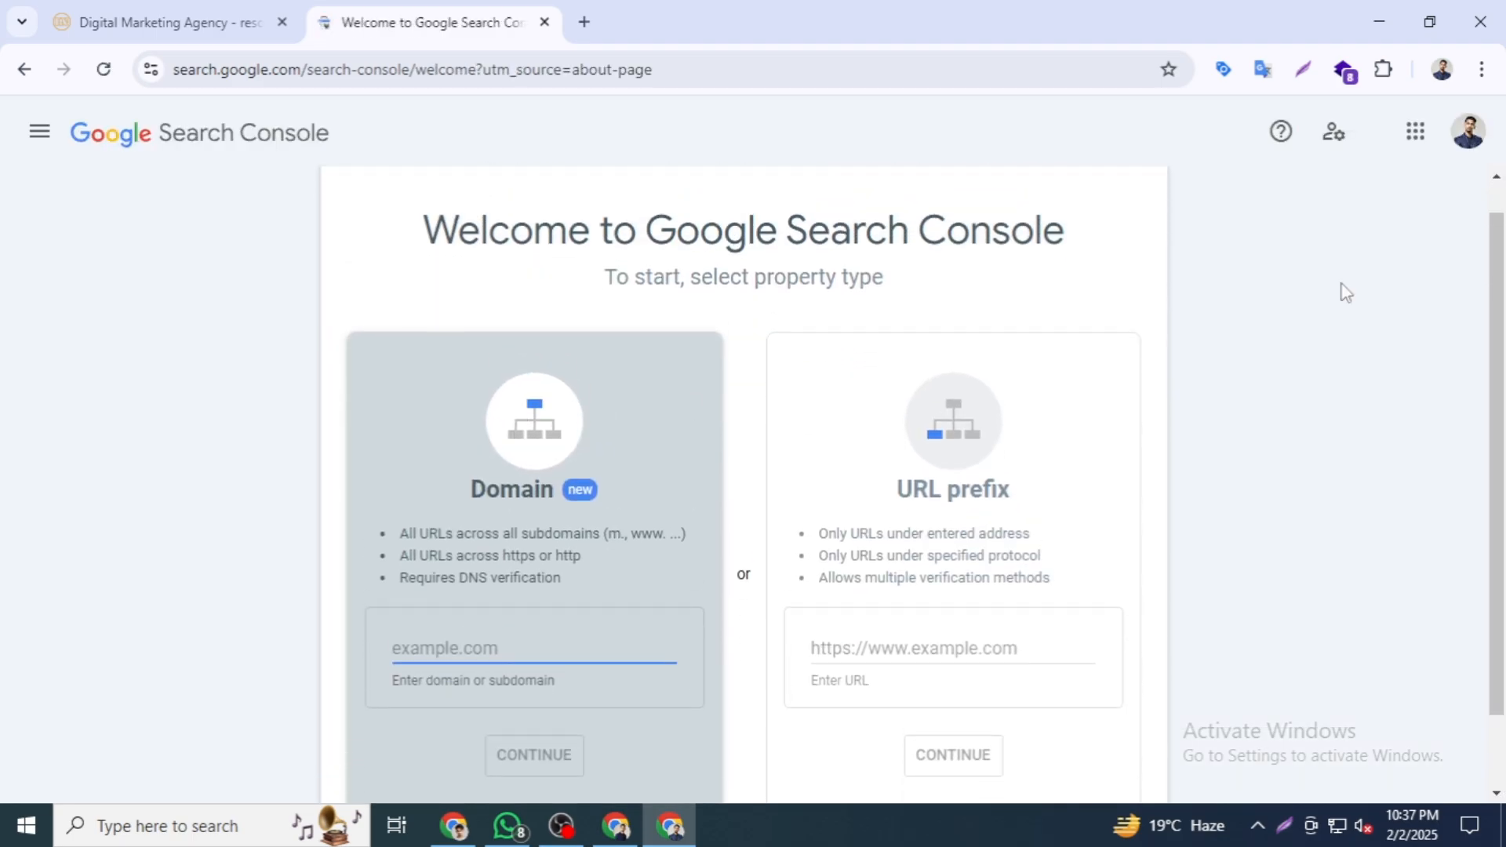
Compare the Domain and URL prefix property options on the Search Console welcome page.
{"action": "left_click", "coordinate": [1481, 69]}
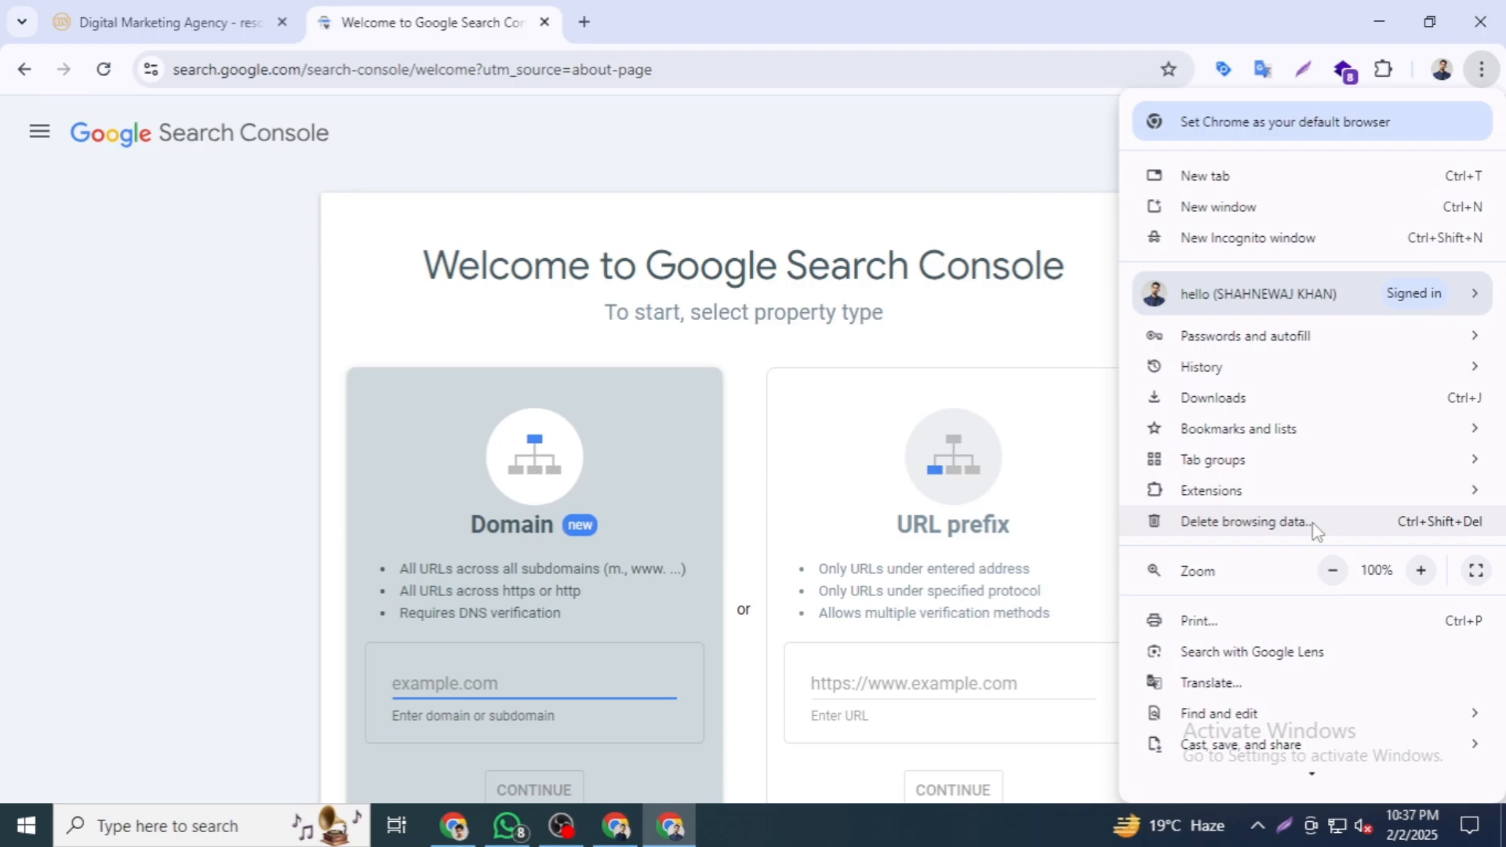
{"action": "left_click", "coordinate": [1333, 571]}
{"action": "left_click", "coordinate": [363, 468]}
{"action": "scroll", "coordinate": [404, 434], "scroll_direction": "down", "scroll_amount": 1}
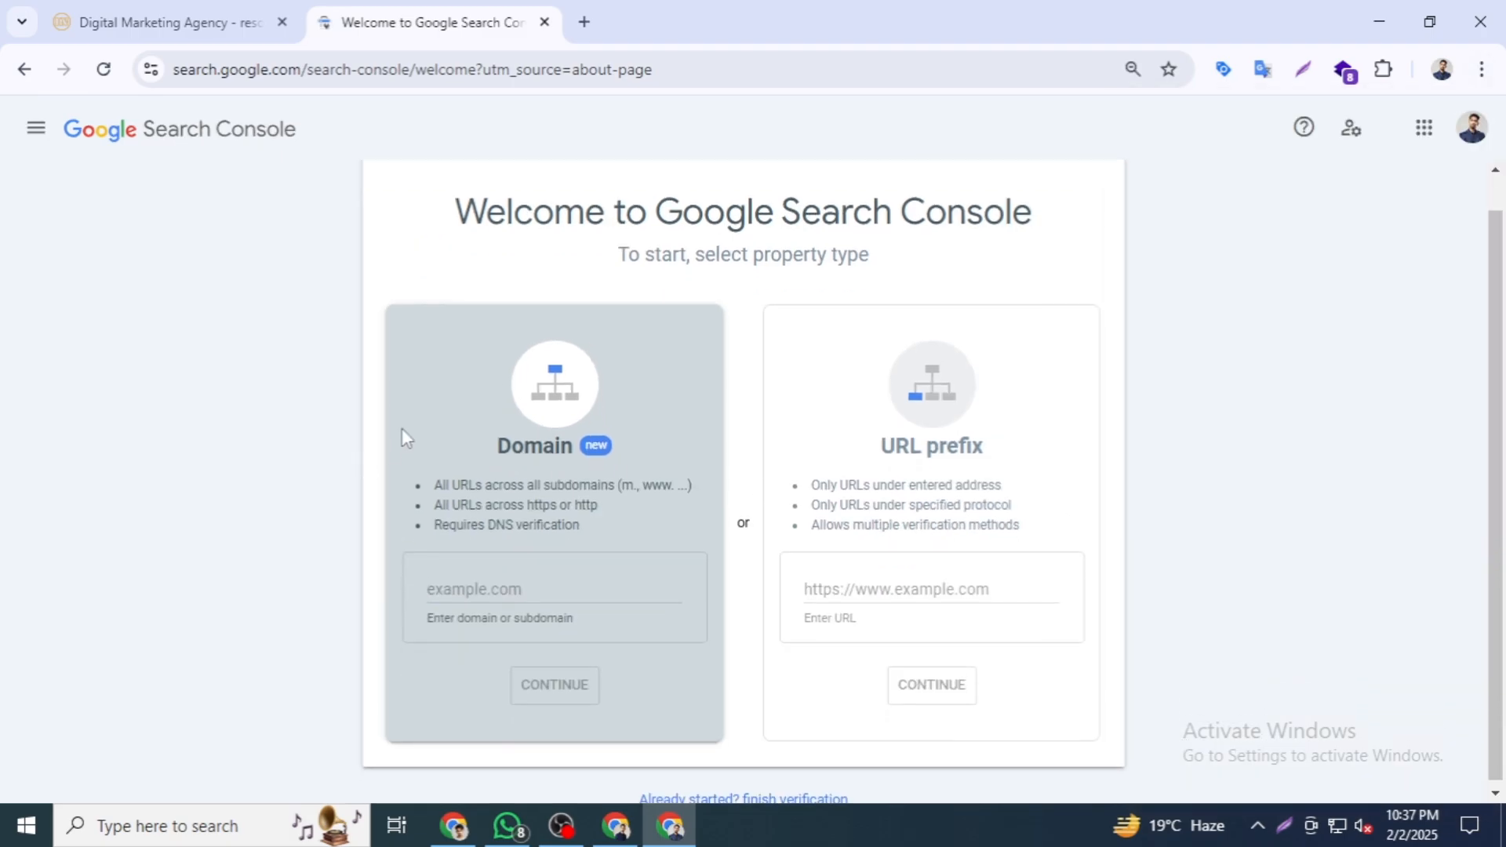
{"action": "left_click_drag", "start_coordinate": [494, 446], "coordinate": [575, 444]}
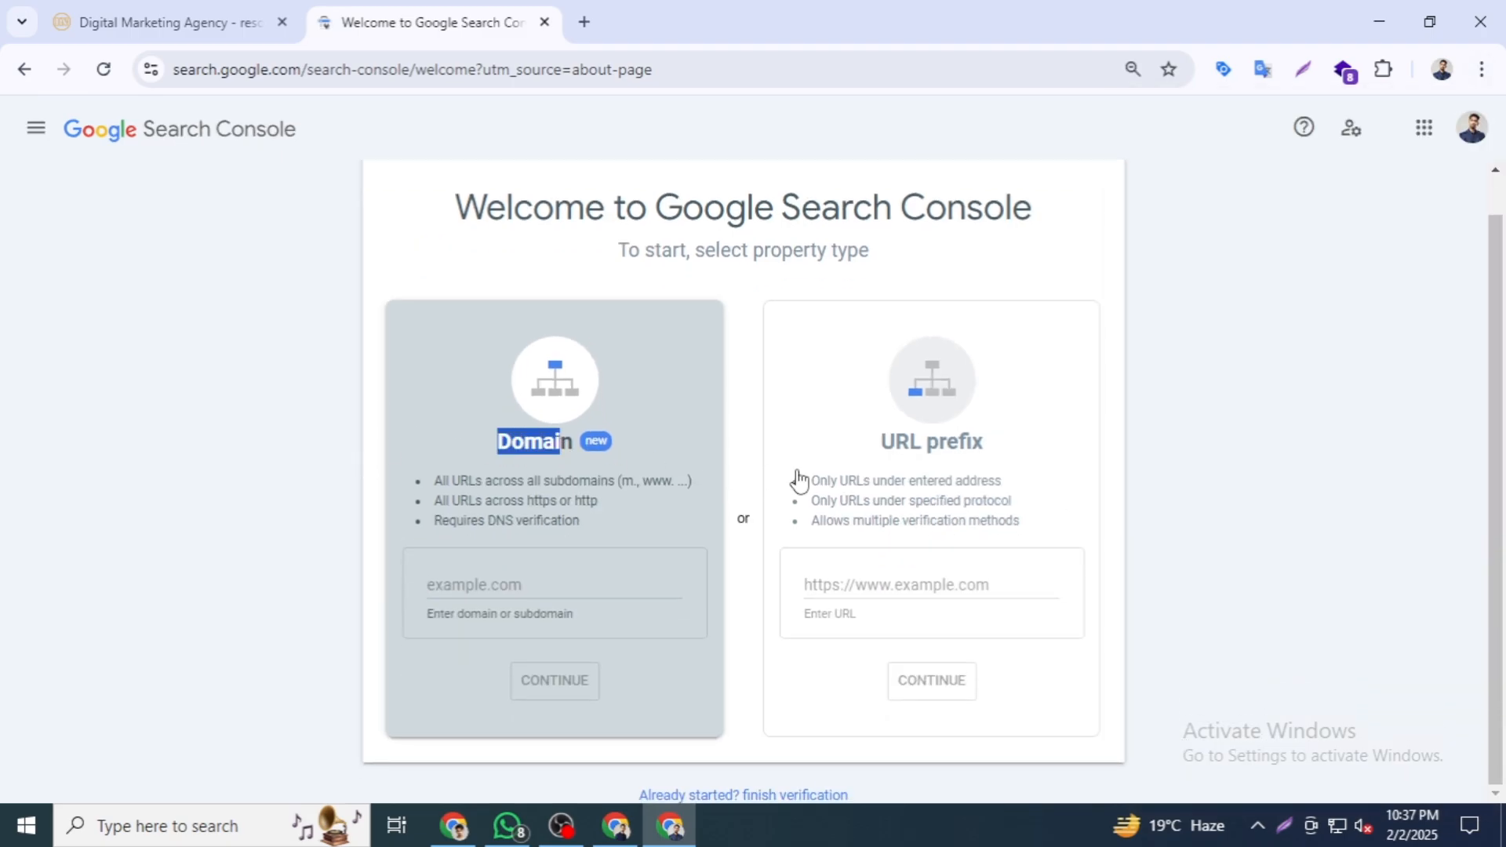
{"action": "left_click_drag", "start_coordinate": [879, 443], "coordinate": [984, 447]}
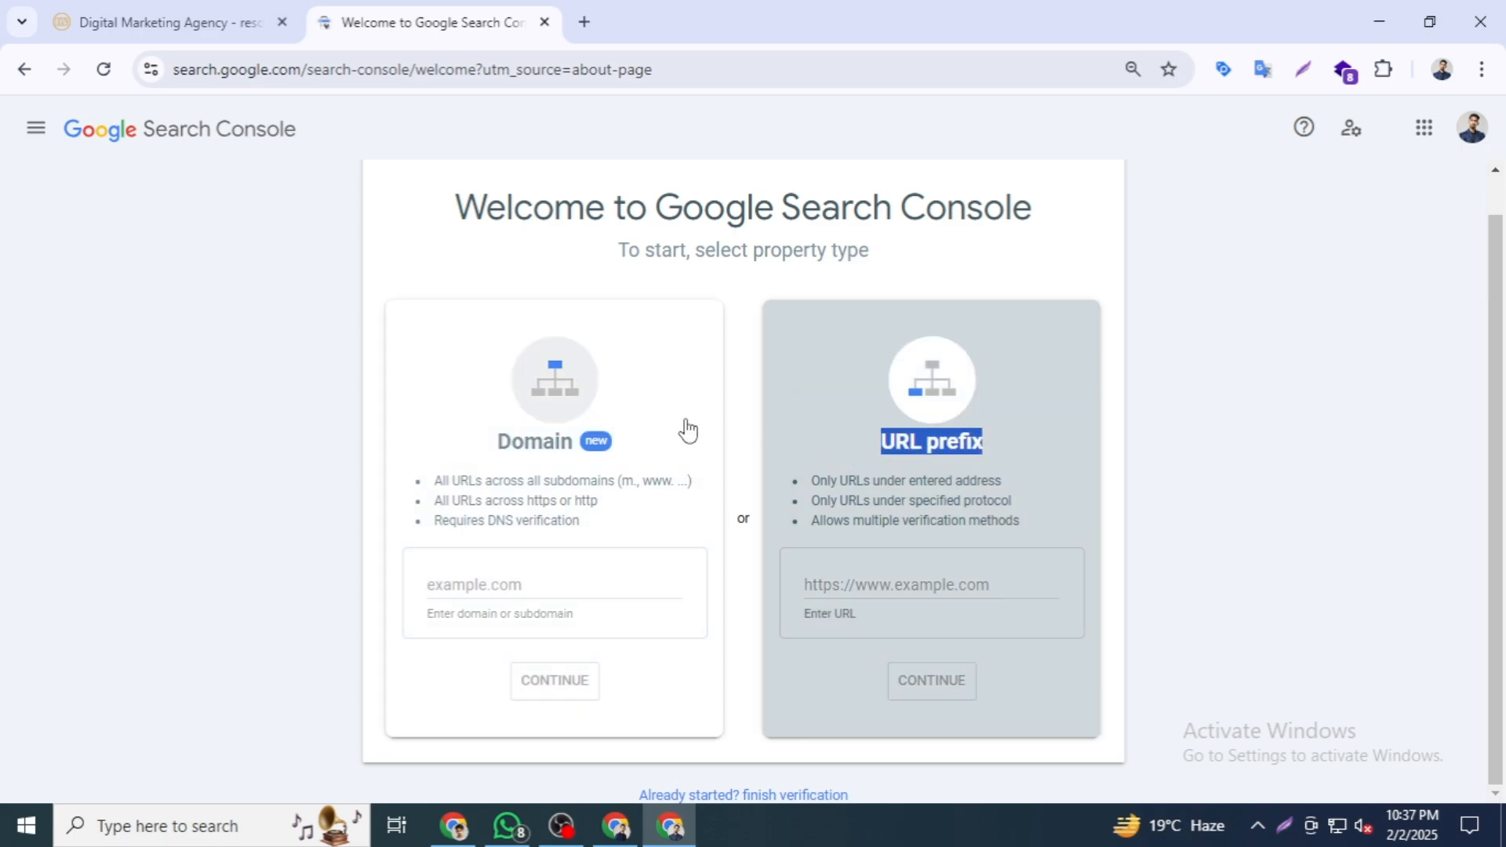
{"action": "left_click", "coordinate": [656, 427]}
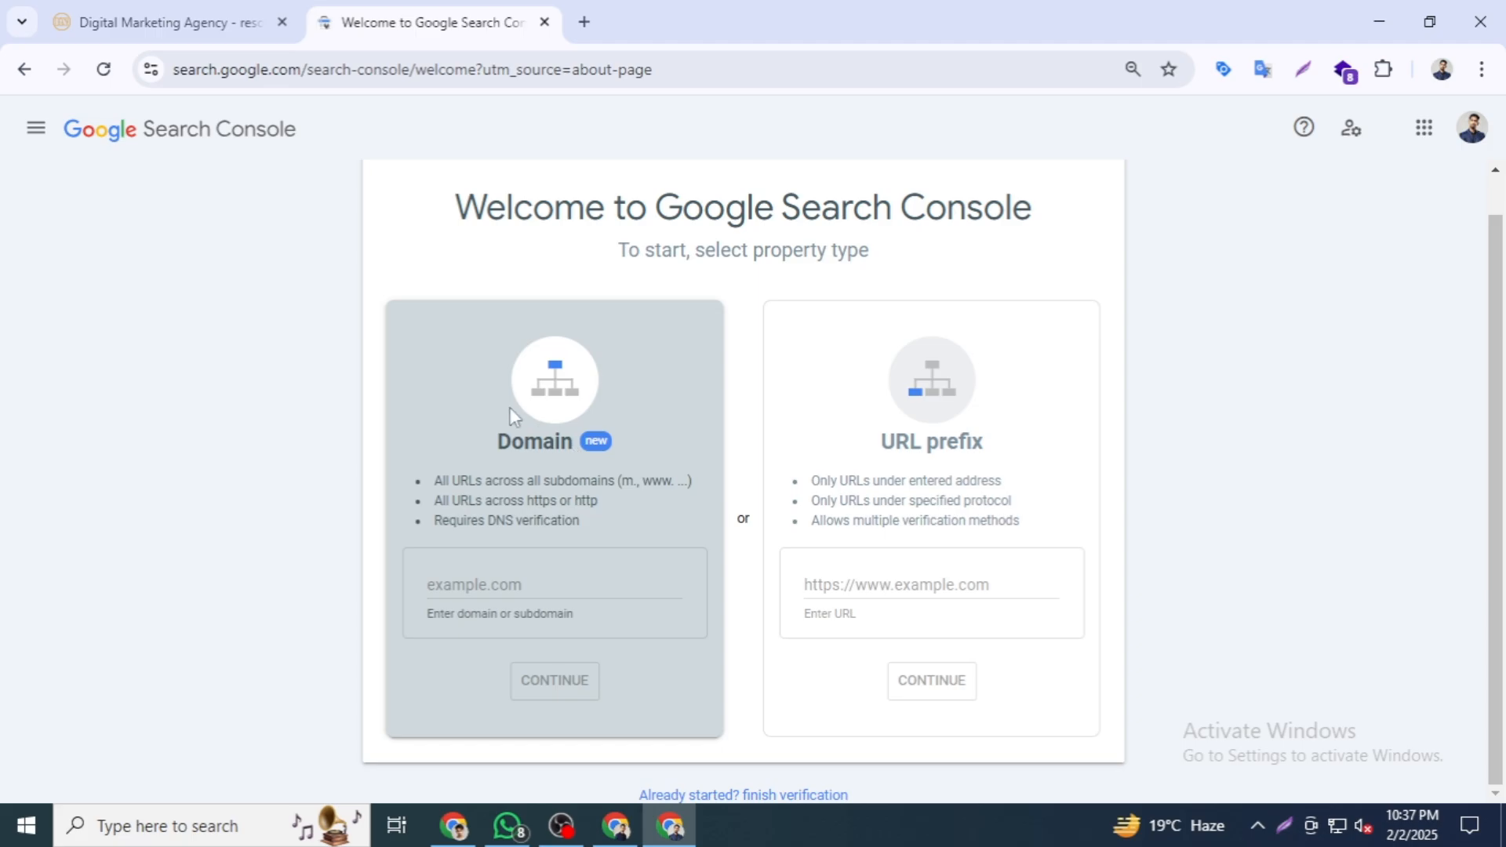
Check the website's address, resolvenest.com, against the format expected for a Domain property.
{"action": "left_click", "coordinate": [200, 27]}
{"action": "left_click_drag", "start_coordinate": [284, 71], "coordinate": [172, 72]}
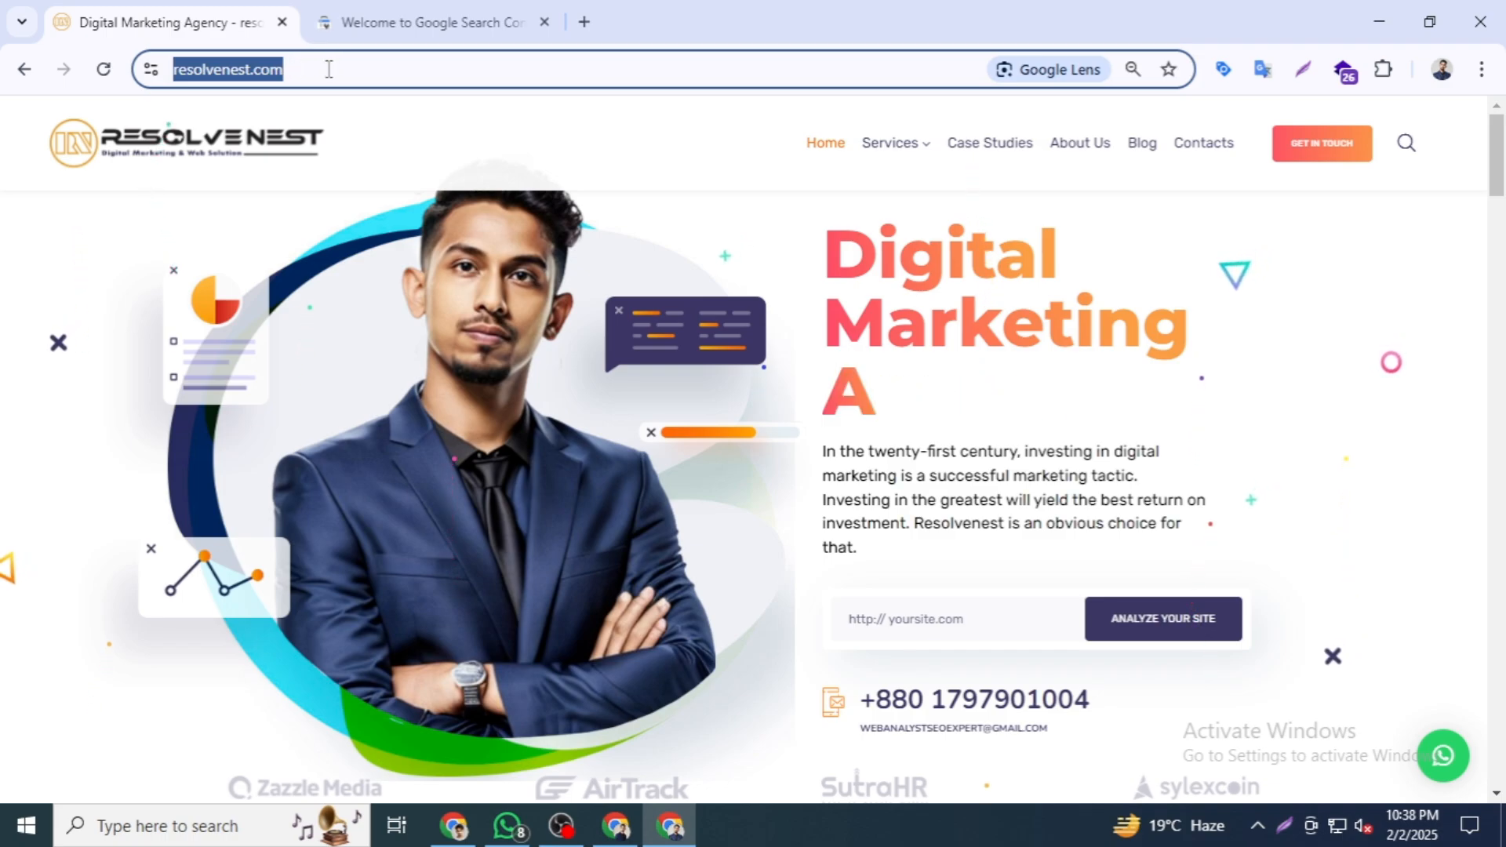
{"action": "left_click", "coordinate": [365, 13]}
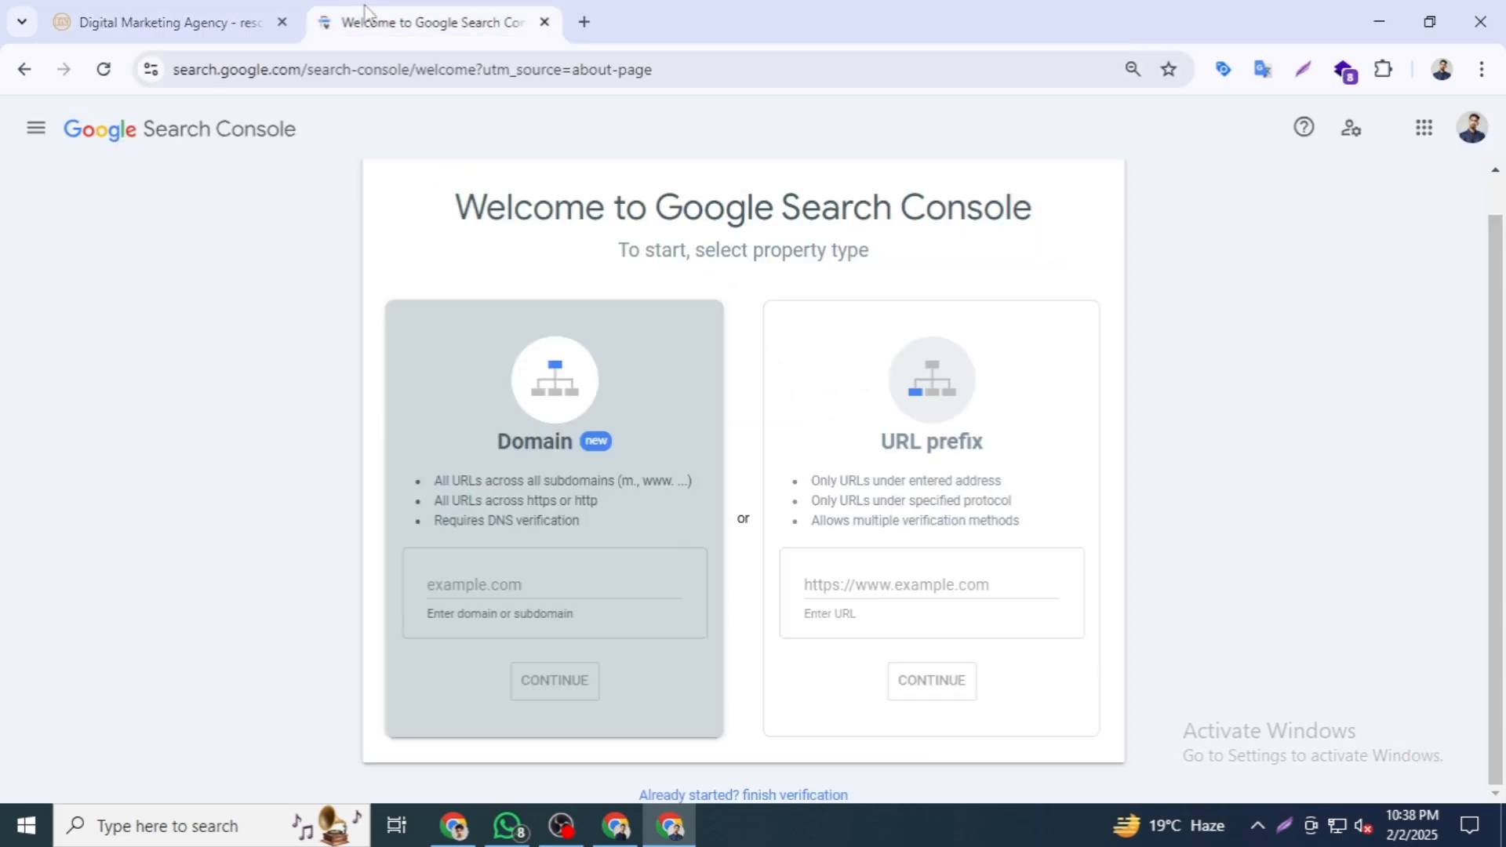
{"action": "left_click", "coordinate": [491, 576]}
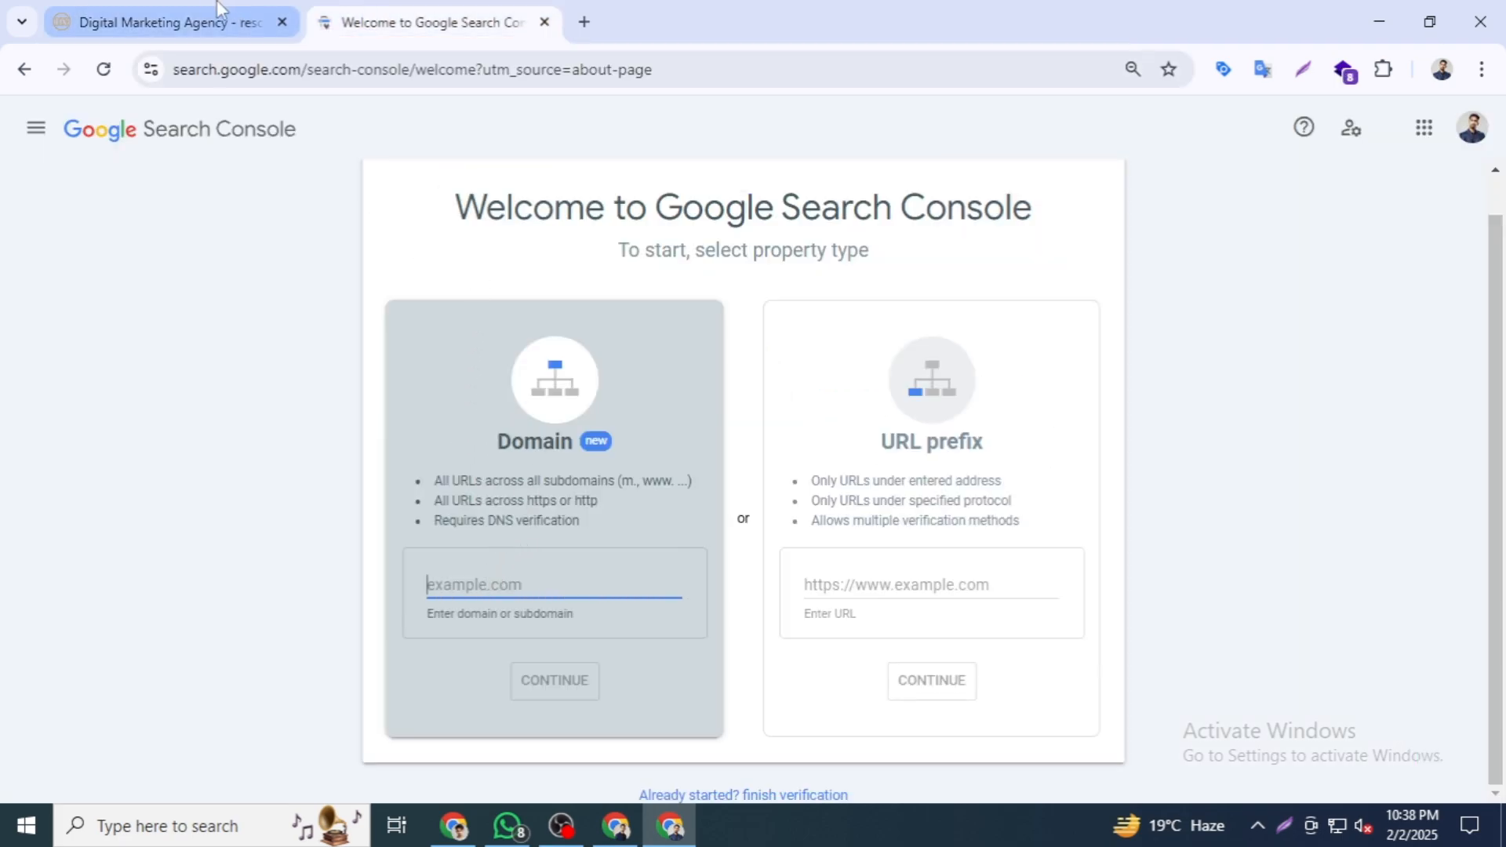
{"action": "left_click", "coordinate": [174, 26]}
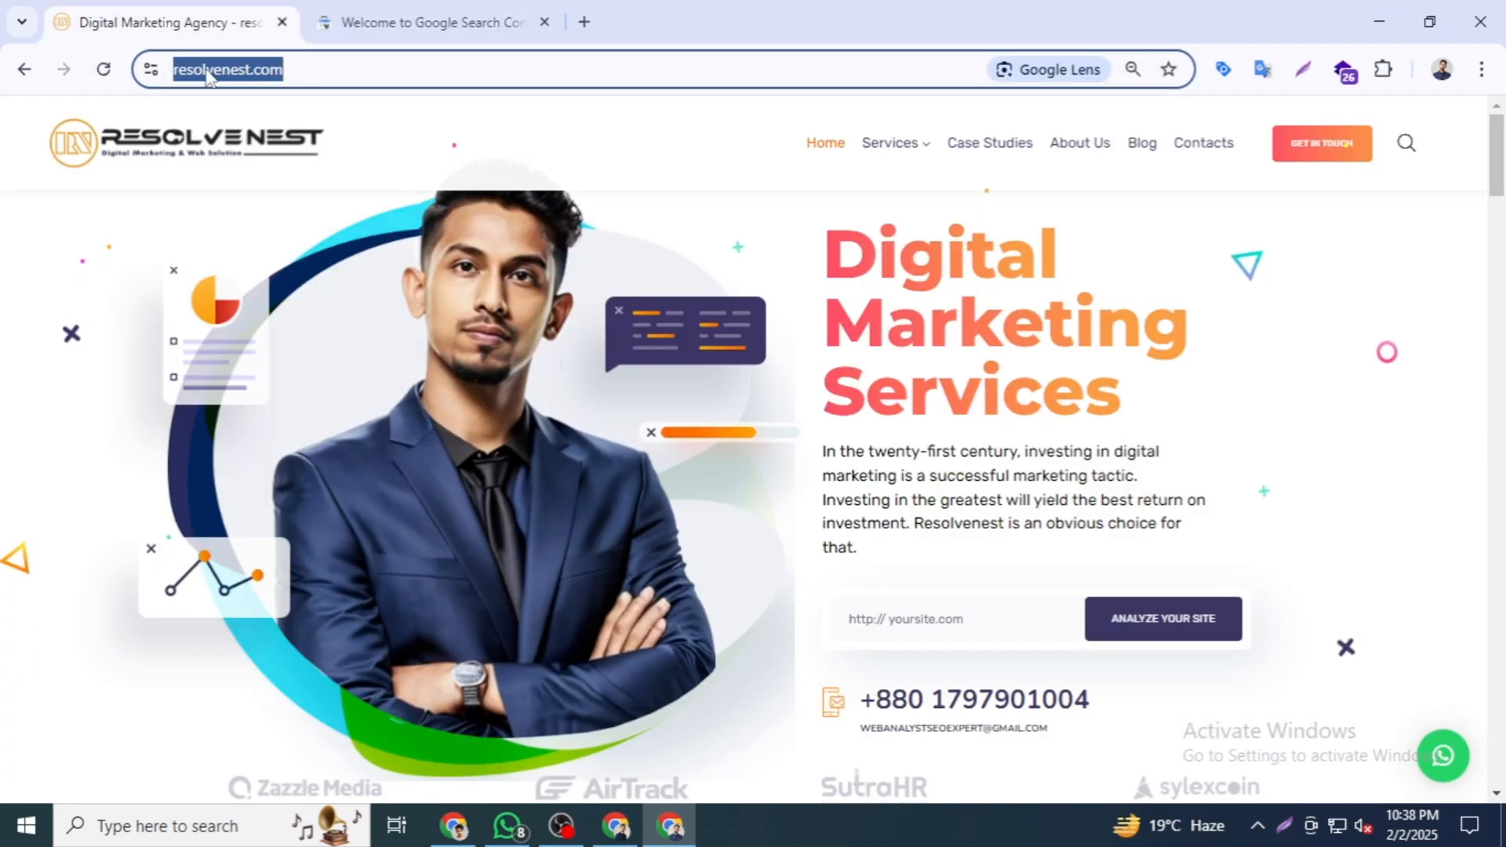
{"action": "left_click", "coordinate": [396, 22]}
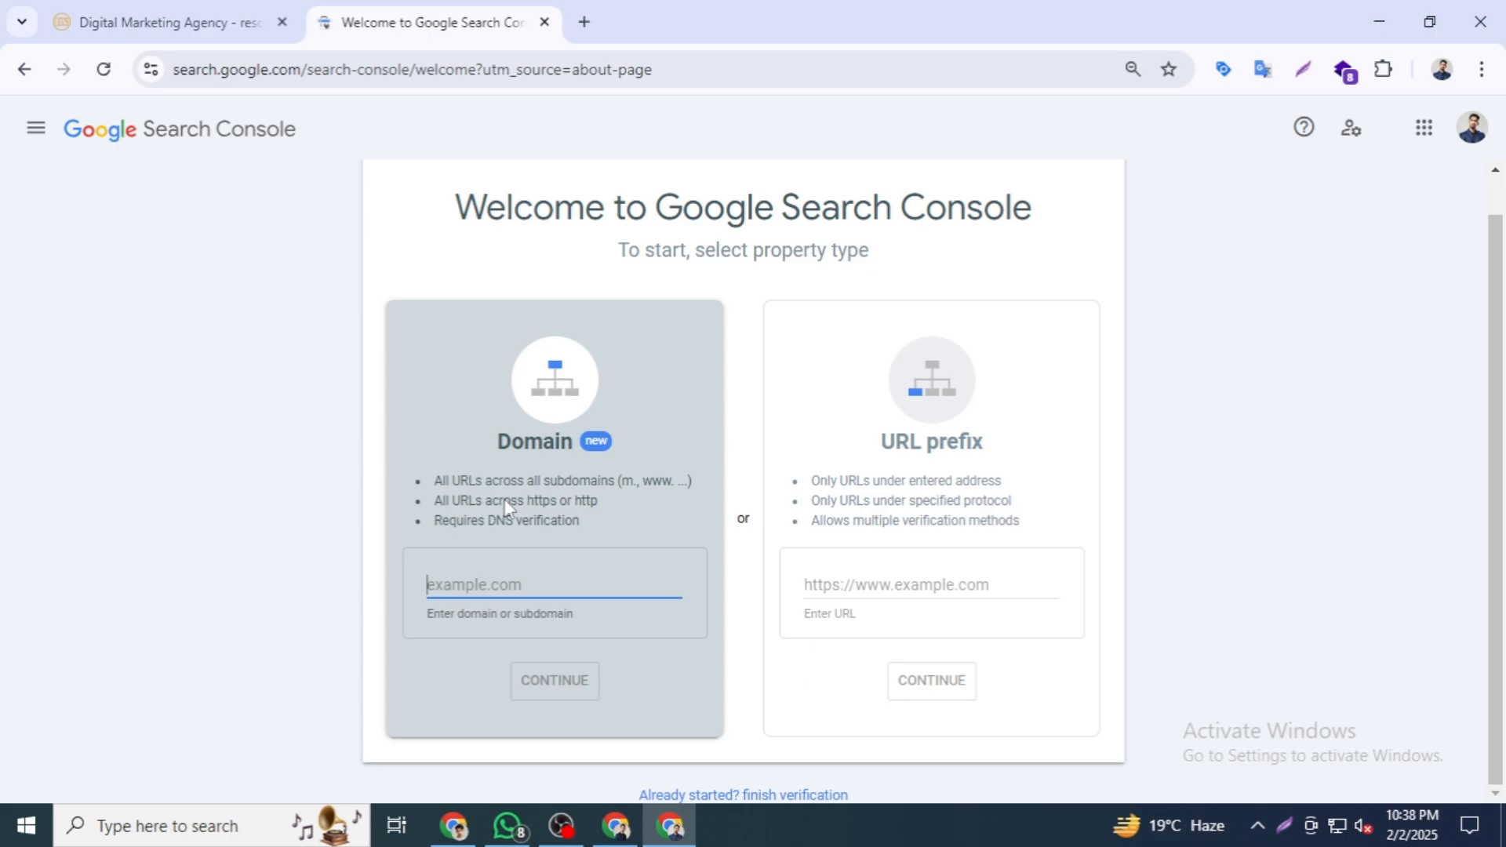
{"action": "left_click", "coordinate": [838, 420]}
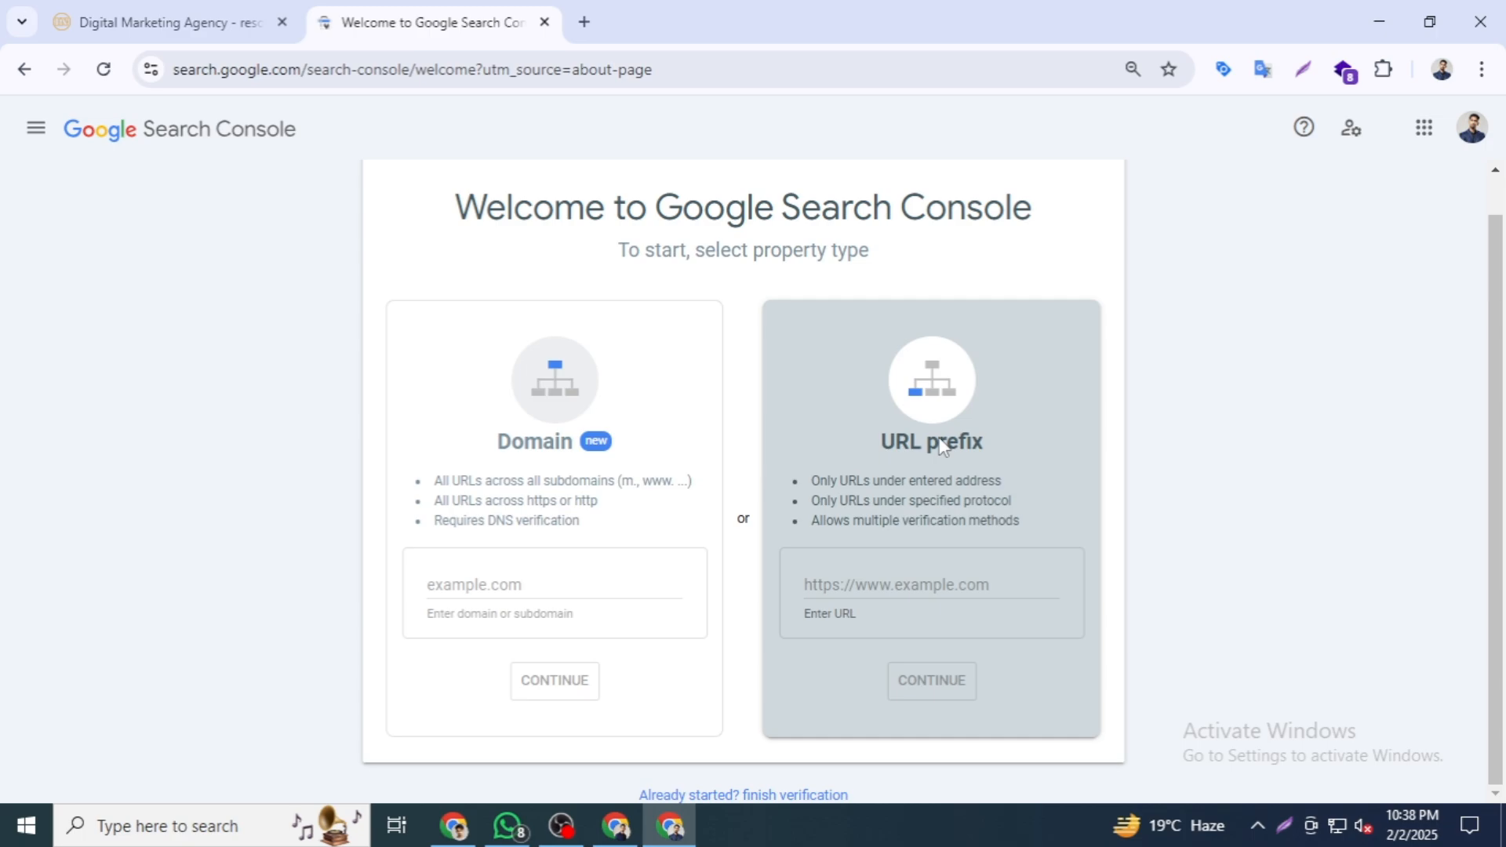
{"action": "left_click", "coordinate": [908, 581]}
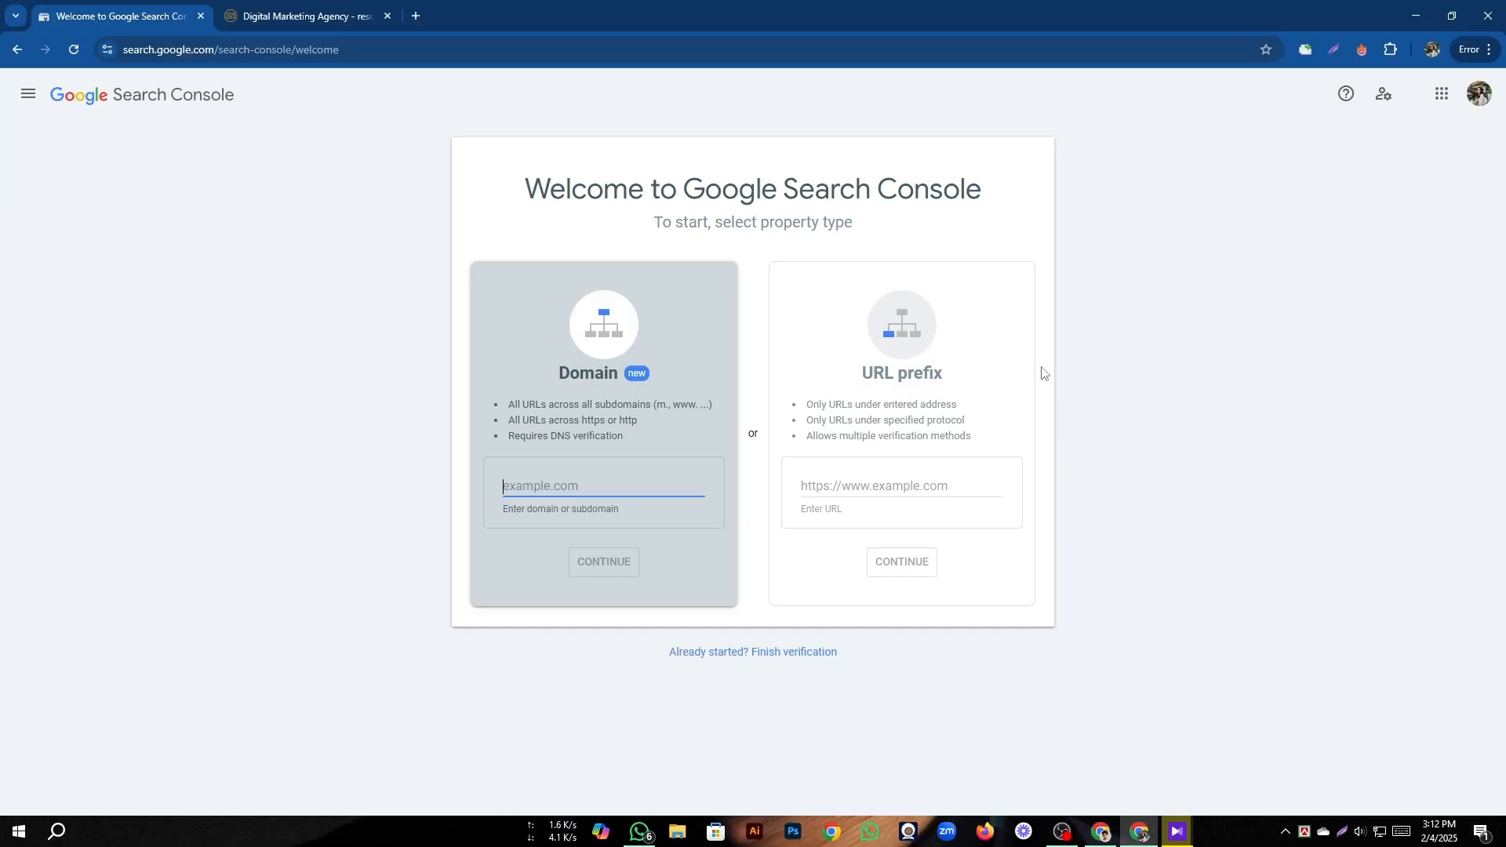
{"action": "left_click", "coordinate": [882, 488]}
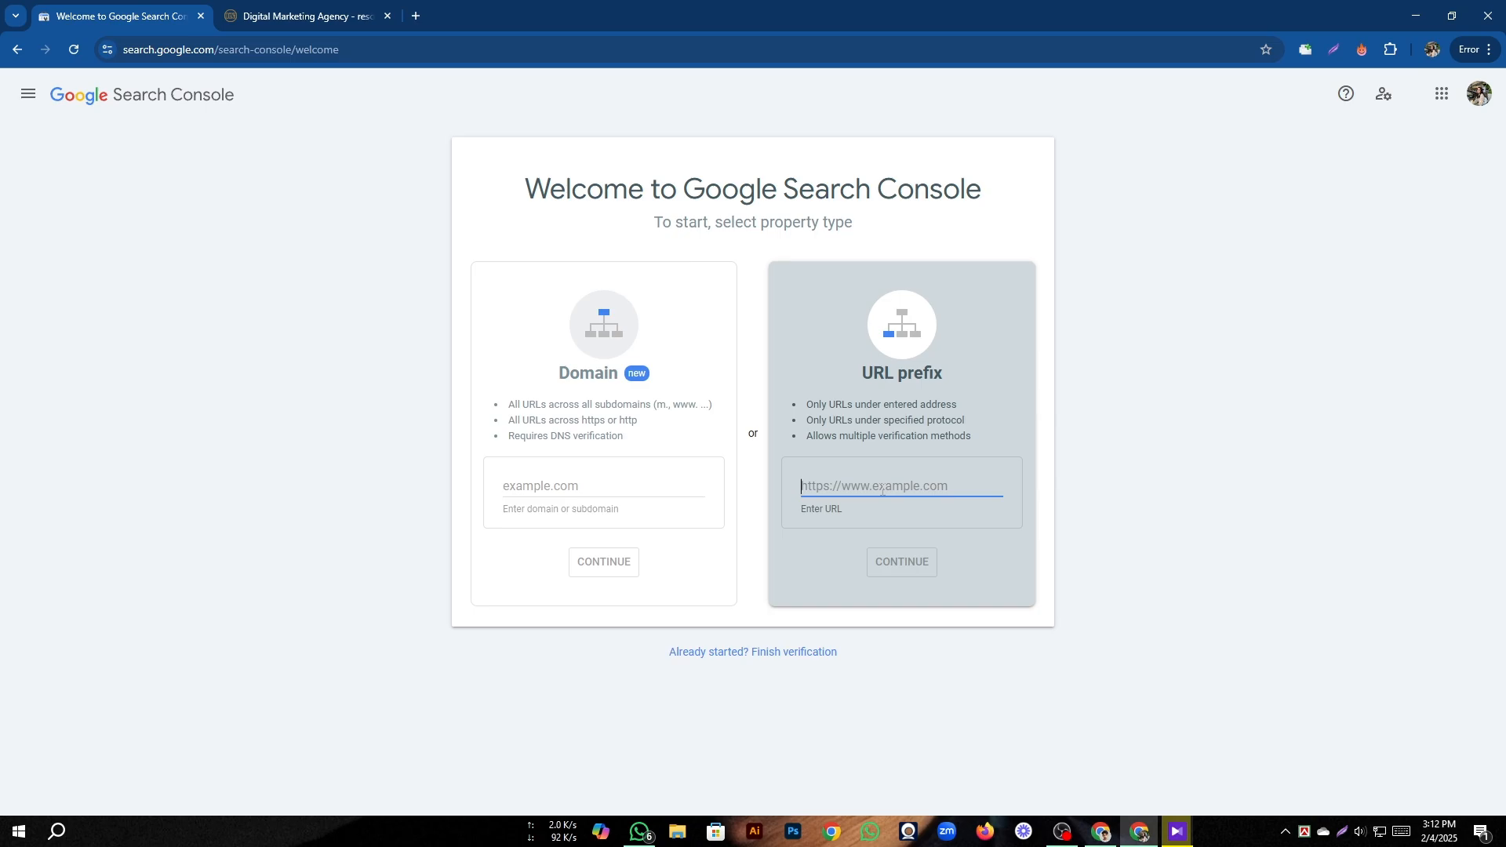
{"action": "key", "text": "ctrl+v"}
{"action": "left_click", "coordinate": [924, 563]}
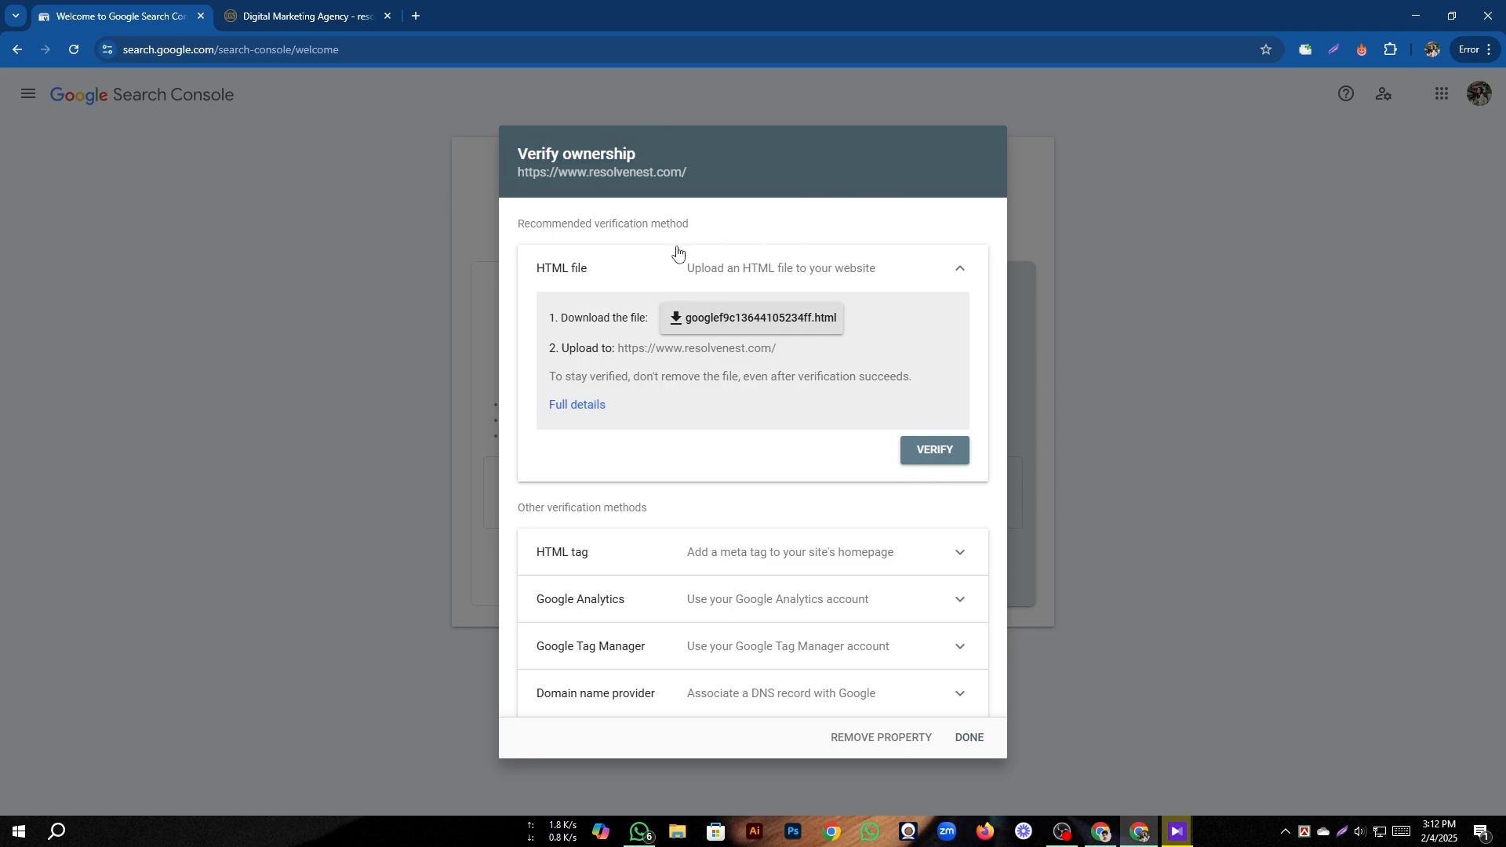
Examine the HTML file verification method, marking its download file with a temporary screen-capture selection.
{"action": "left_click_drag", "start_coordinate": [538, 268], "coordinate": [588, 268]}
{"action": "left_click", "coordinate": [608, 363]}
{"action": "left_click", "coordinate": [1341, 830]}
{"action": "left_click_drag", "start_coordinate": [647, 285], "coordinate": [898, 357]}
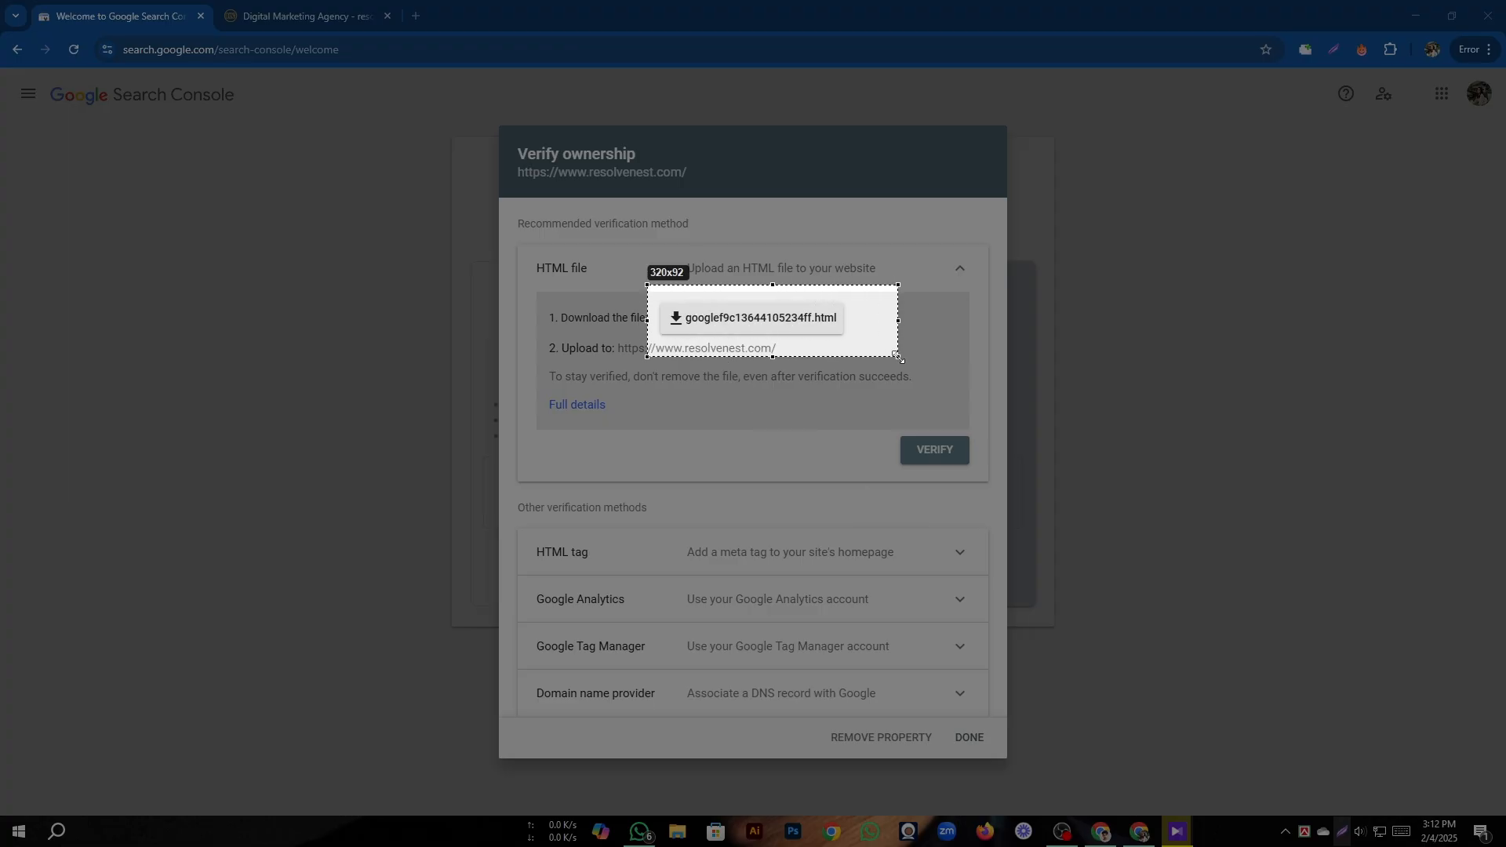
{"action": "left_click", "coordinate": [885, 372]}
Expand the HTML tag verification method, mark its instructions with a screen-capture selection, and copy the meta tag.
{"action": "left_click", "coordinate": [659, 564]}
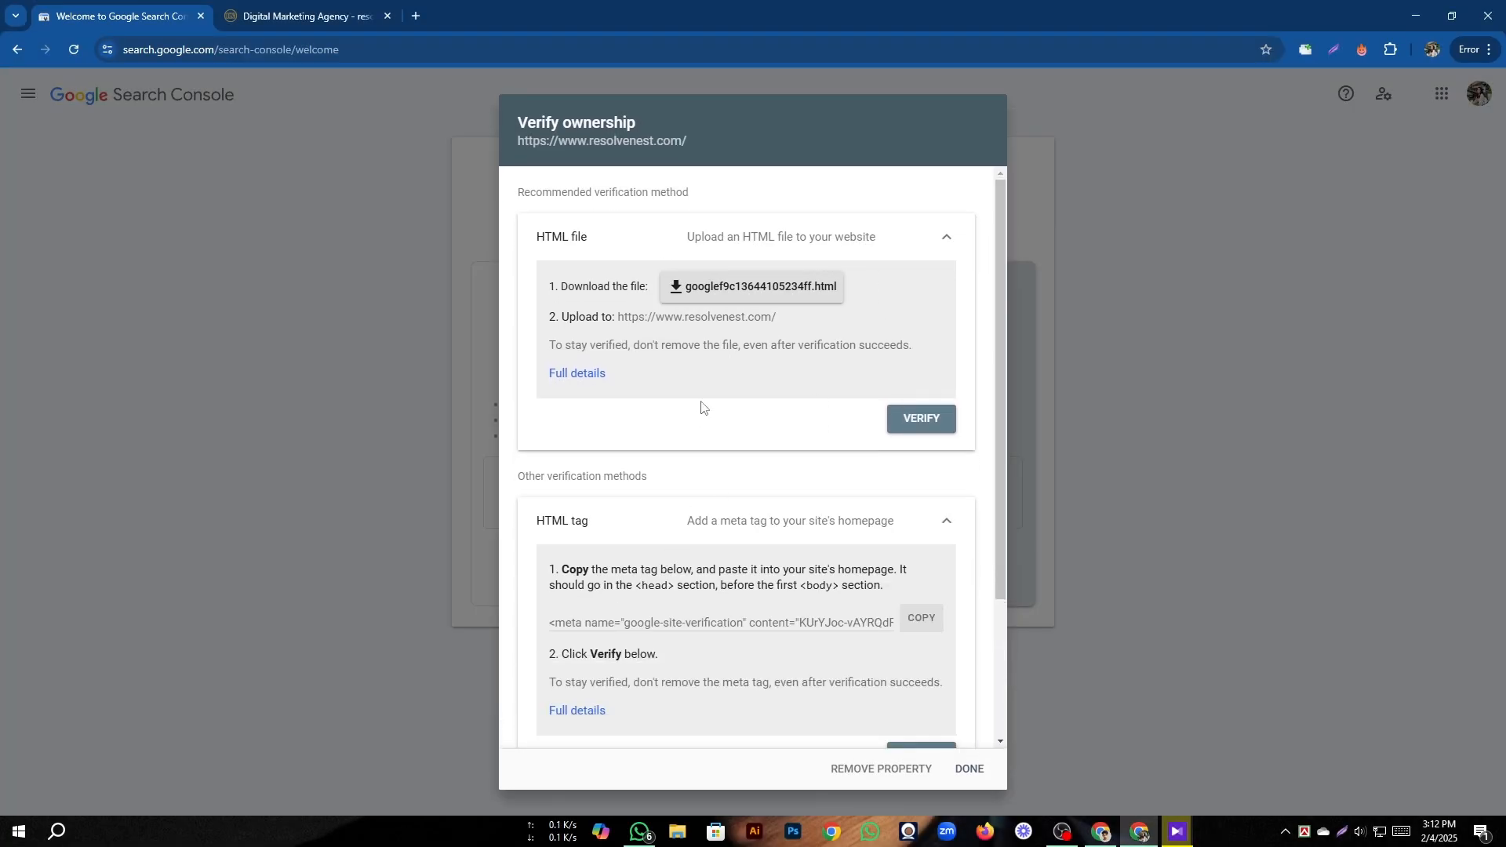
{"action": "left_click", "coordinate": [1340, 829]}
{"action": "left_click_drag", "start_coordinate": [524, 324], "coordinate": [976, 590]}
{"action": "left_click", "coordinate": [965, 609]}
{"action": "left_click", "coordinate": [915, 442]}
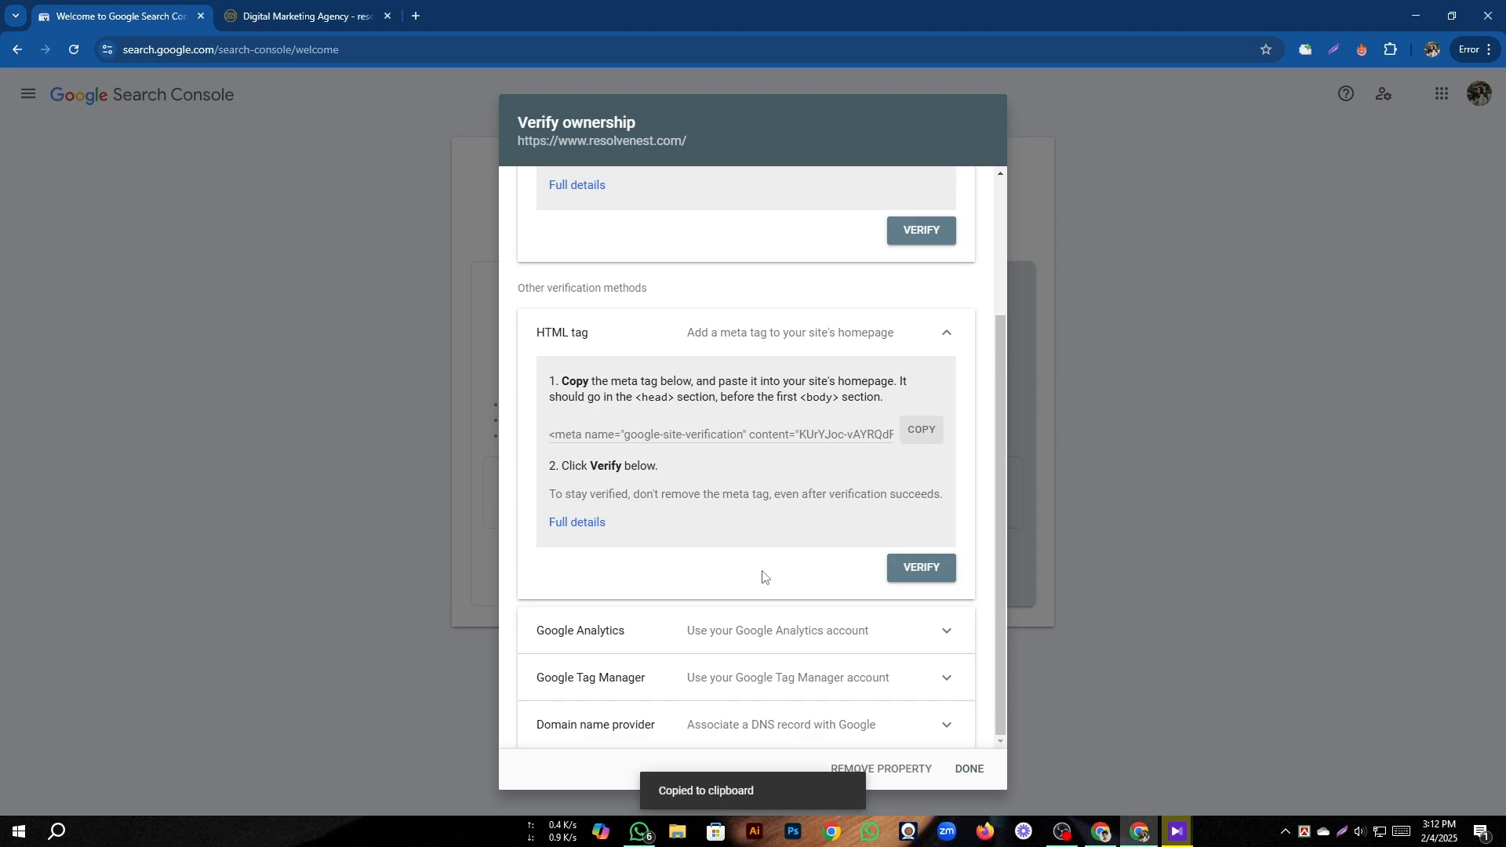
Review the Google Analytics and Google Tag Manager verification methods, and collapse the expanded alternative methods.
{"action": "left_click", "coordinate": [788, 632]}
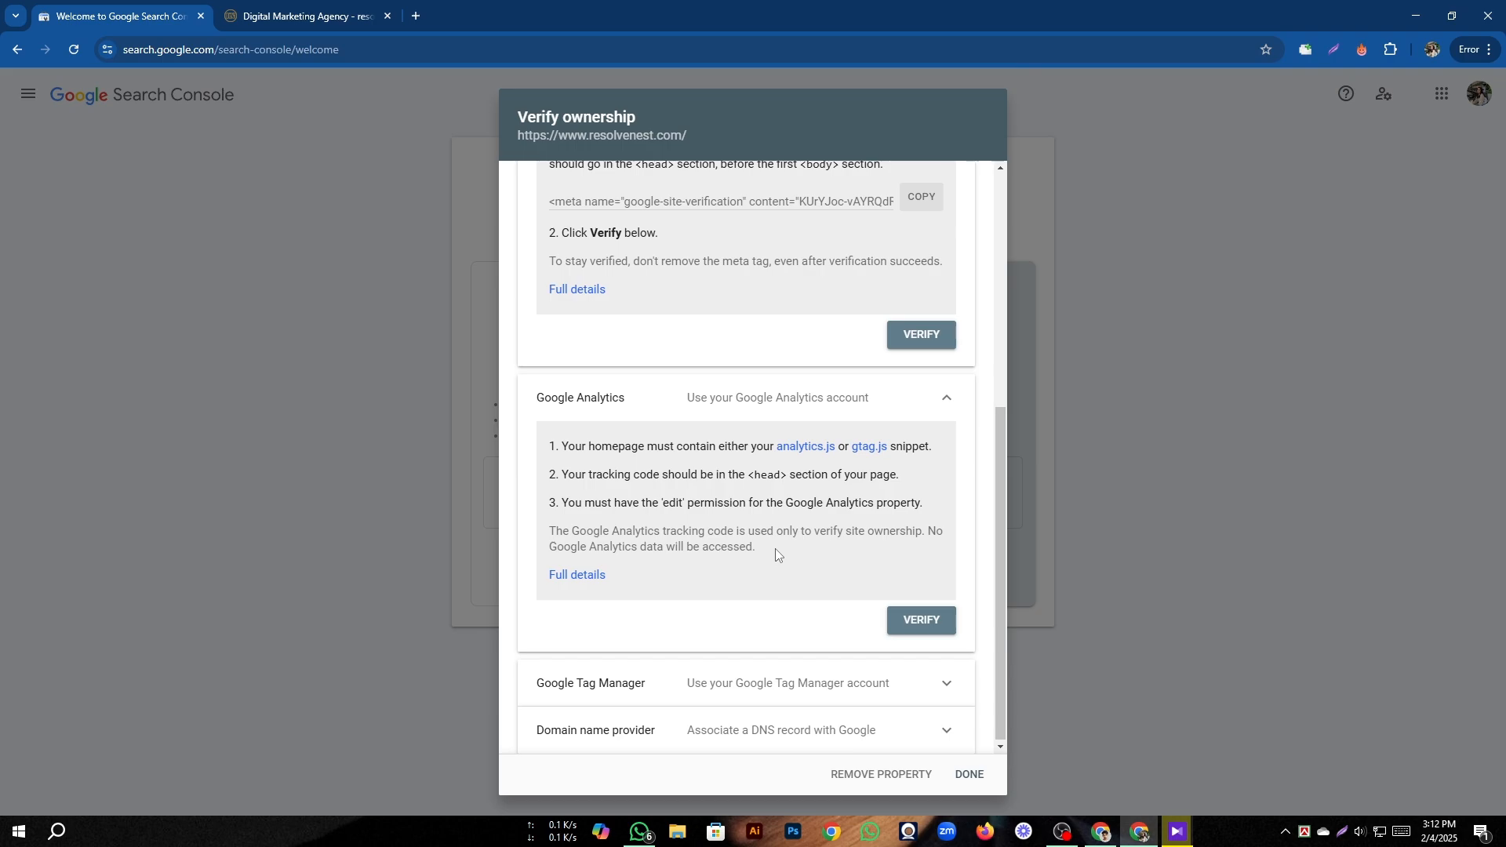
{"action": "left_click", "coordinate": [777, 685]}
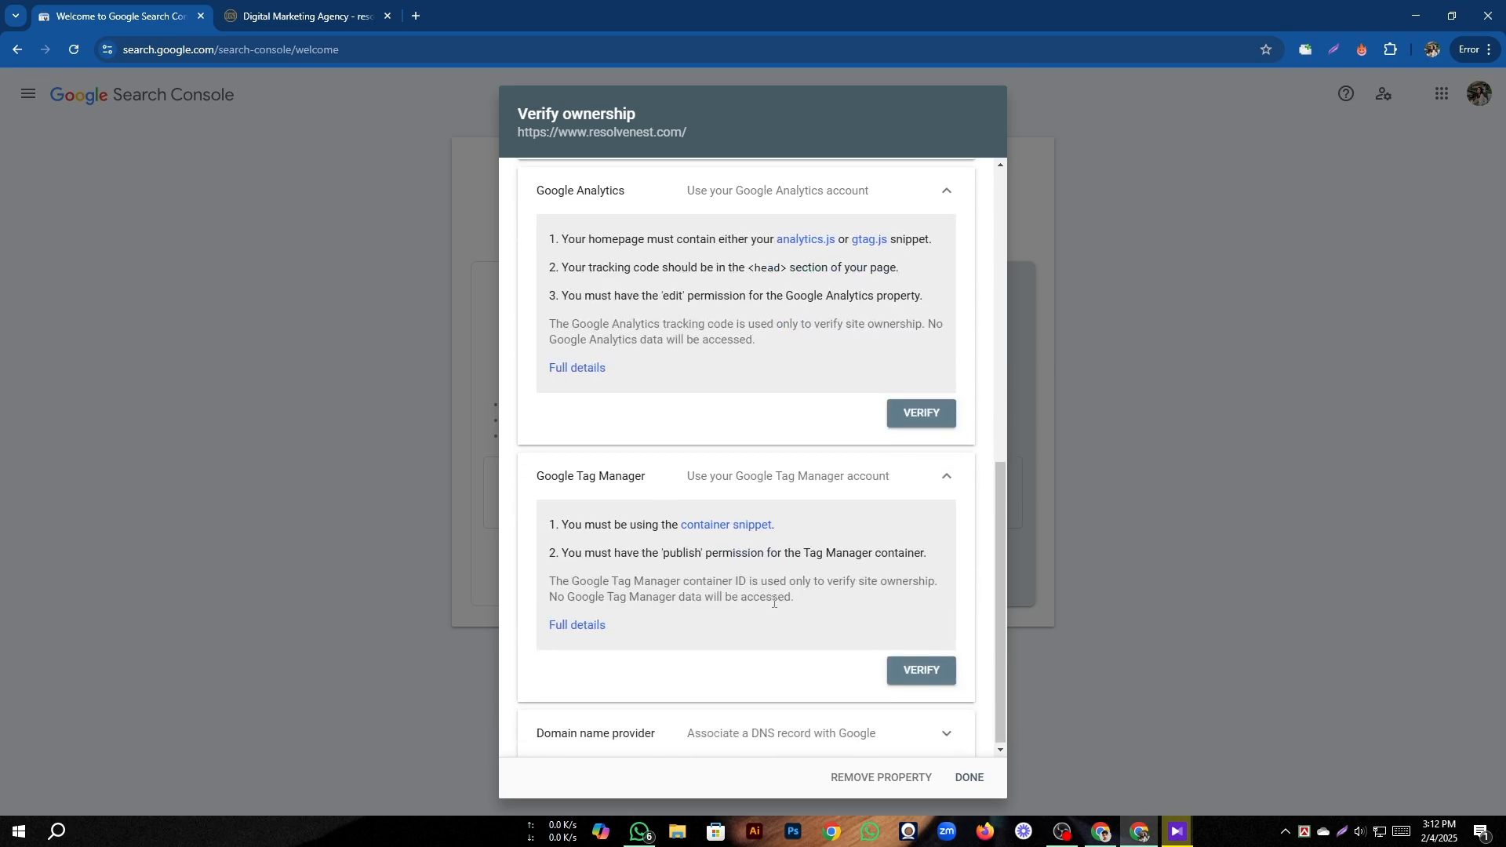
{"action": "left_click", "coordinate": [1342, 832]}
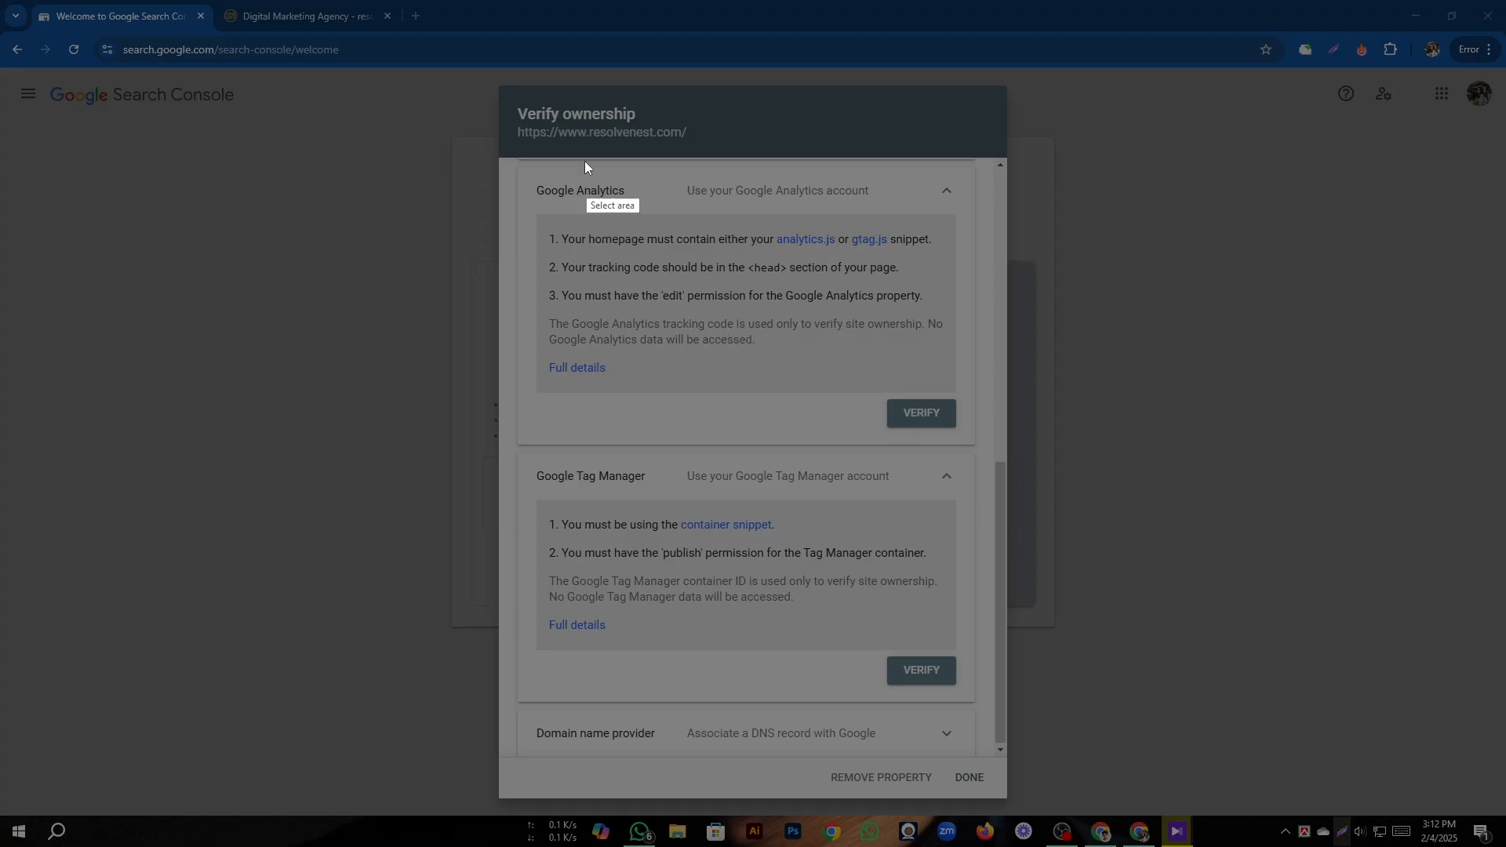
{"action": "mouse_move", "coordinate": [532, 174]}
{"action": "left_mouse_down"}
{"action": "mouse_move", "coordinate": [676, 206]}
{"action": "mouse_move", "coordinate": [655, 212]}
{"action": "left_mouse_up"}
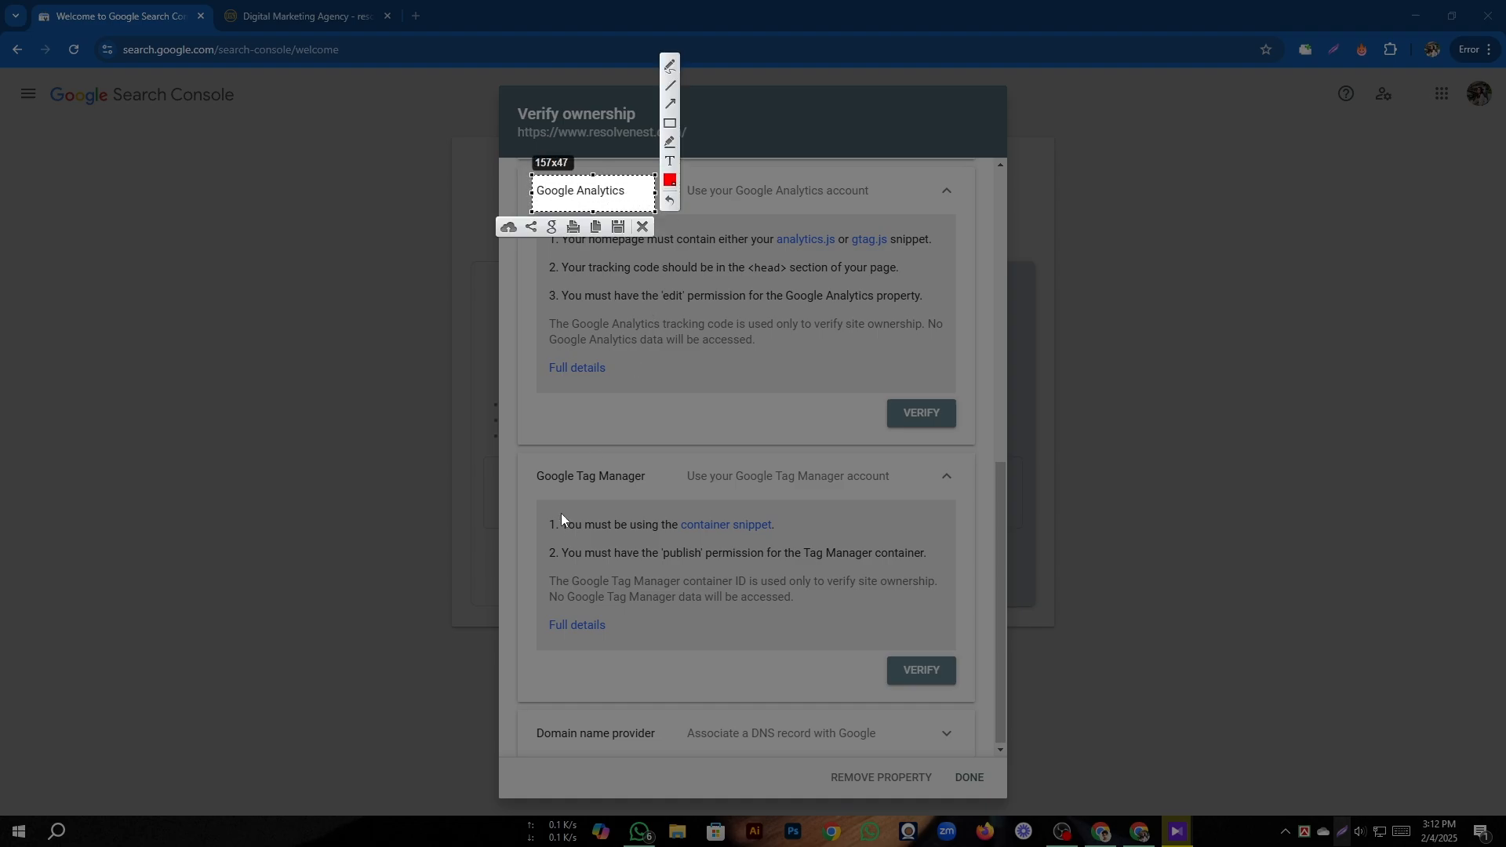
{"action": "left_click", "coordinate": [642, 228]}
{"action": "left_click_drag", "start_coordinate": [534, 497], "coordinate": [659, 494]}
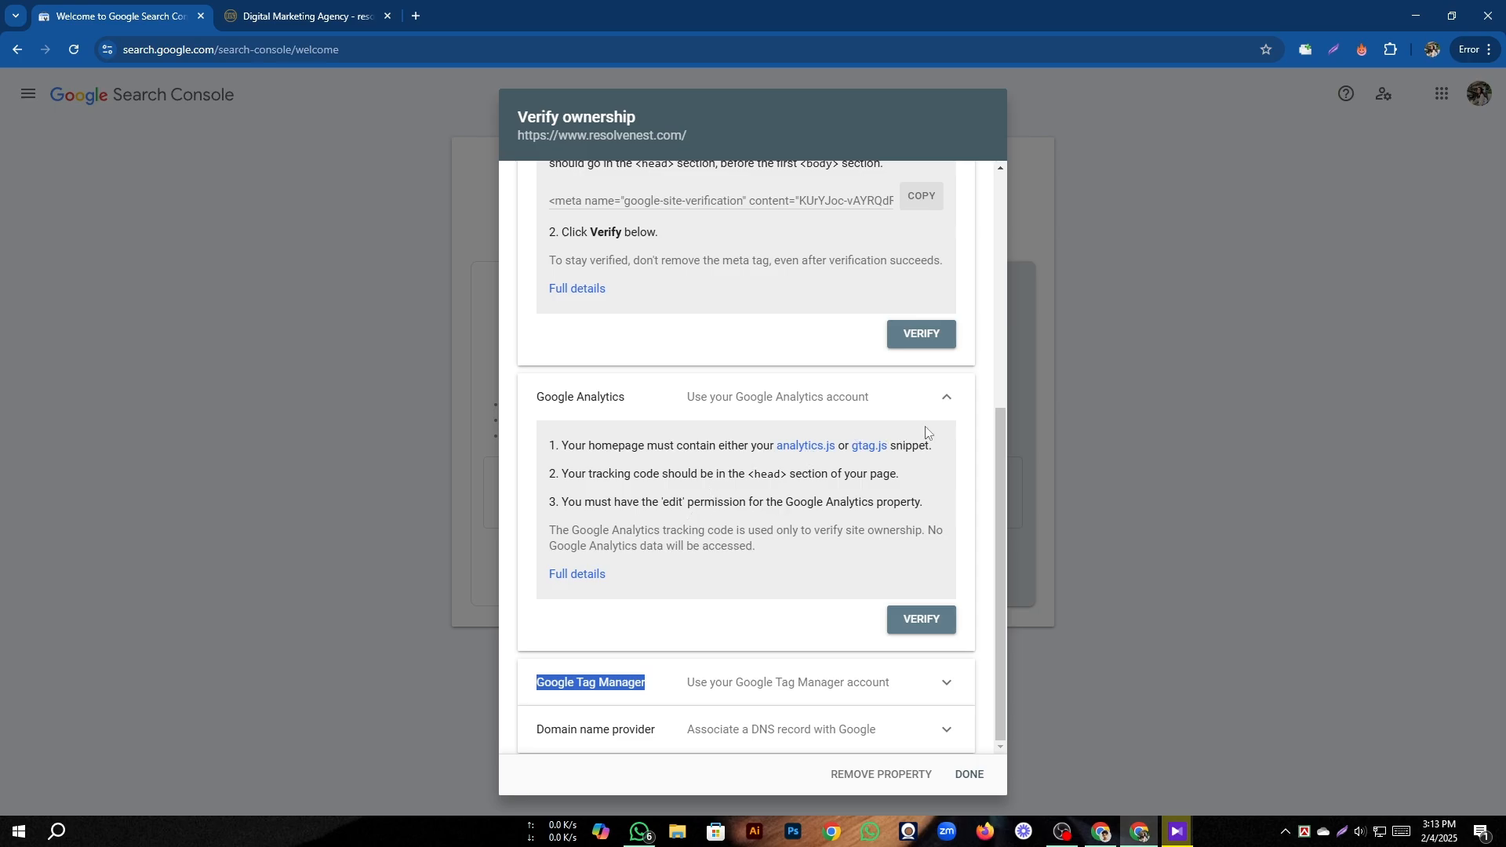
{"action": "left_click", "coordinate": [952, 401]}
{"action": "left_click", "coordinate": [940, 336]}
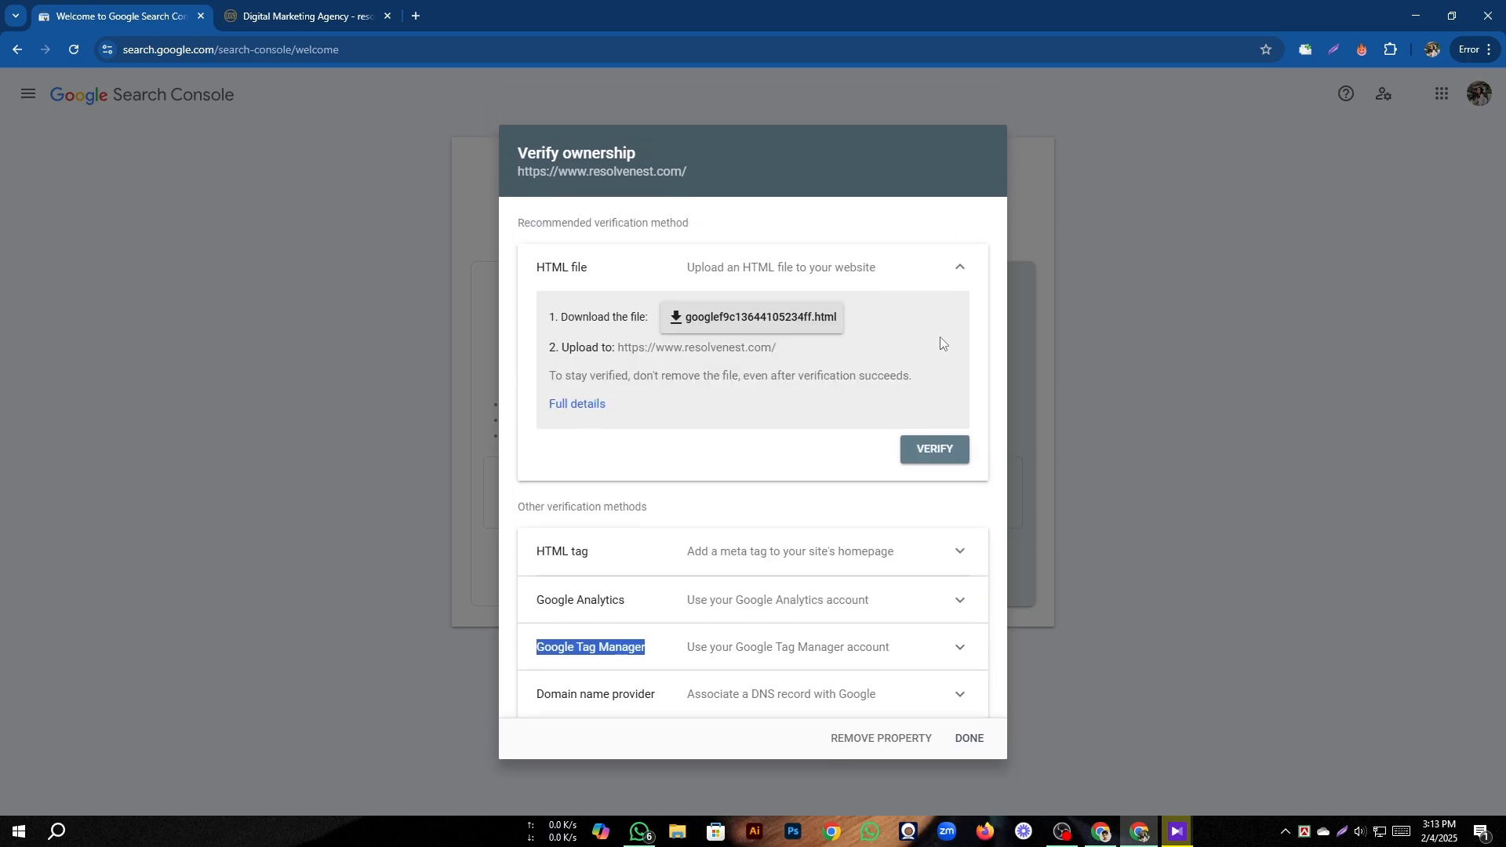
Read the Google Tag Manager container requirements and the Google Analytics tracking code requirements, collapsing each method after reading.
{"action": "left_click", "coordinate": [541, 637]}
{"action": "scroll", "coordinate": [762, 502], "scroll_direction": "down", "scroll_amount": 2}
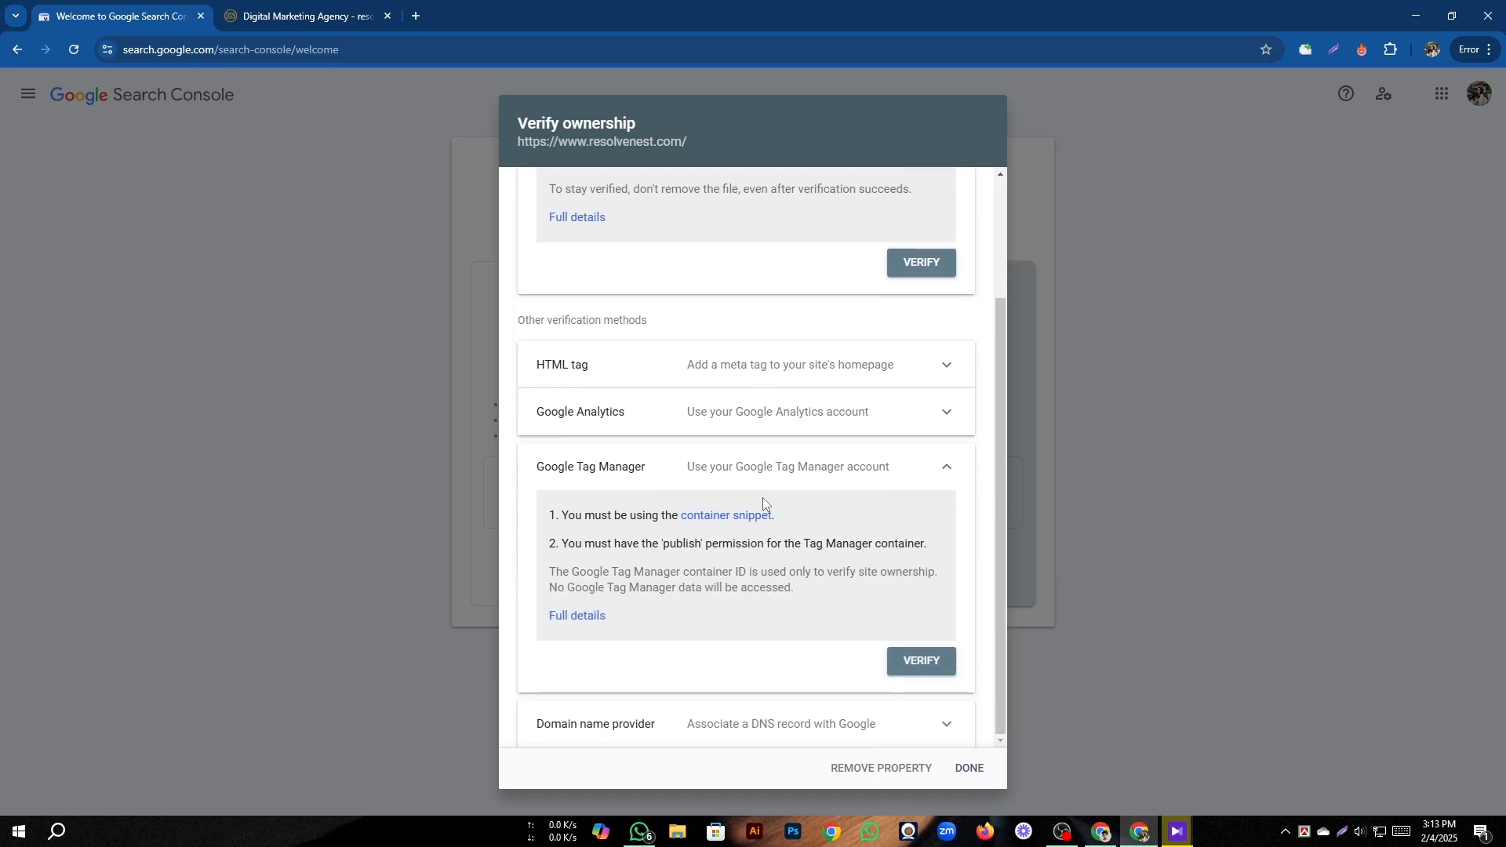
{"action": "left_click", "coordinate": [945, 474]}
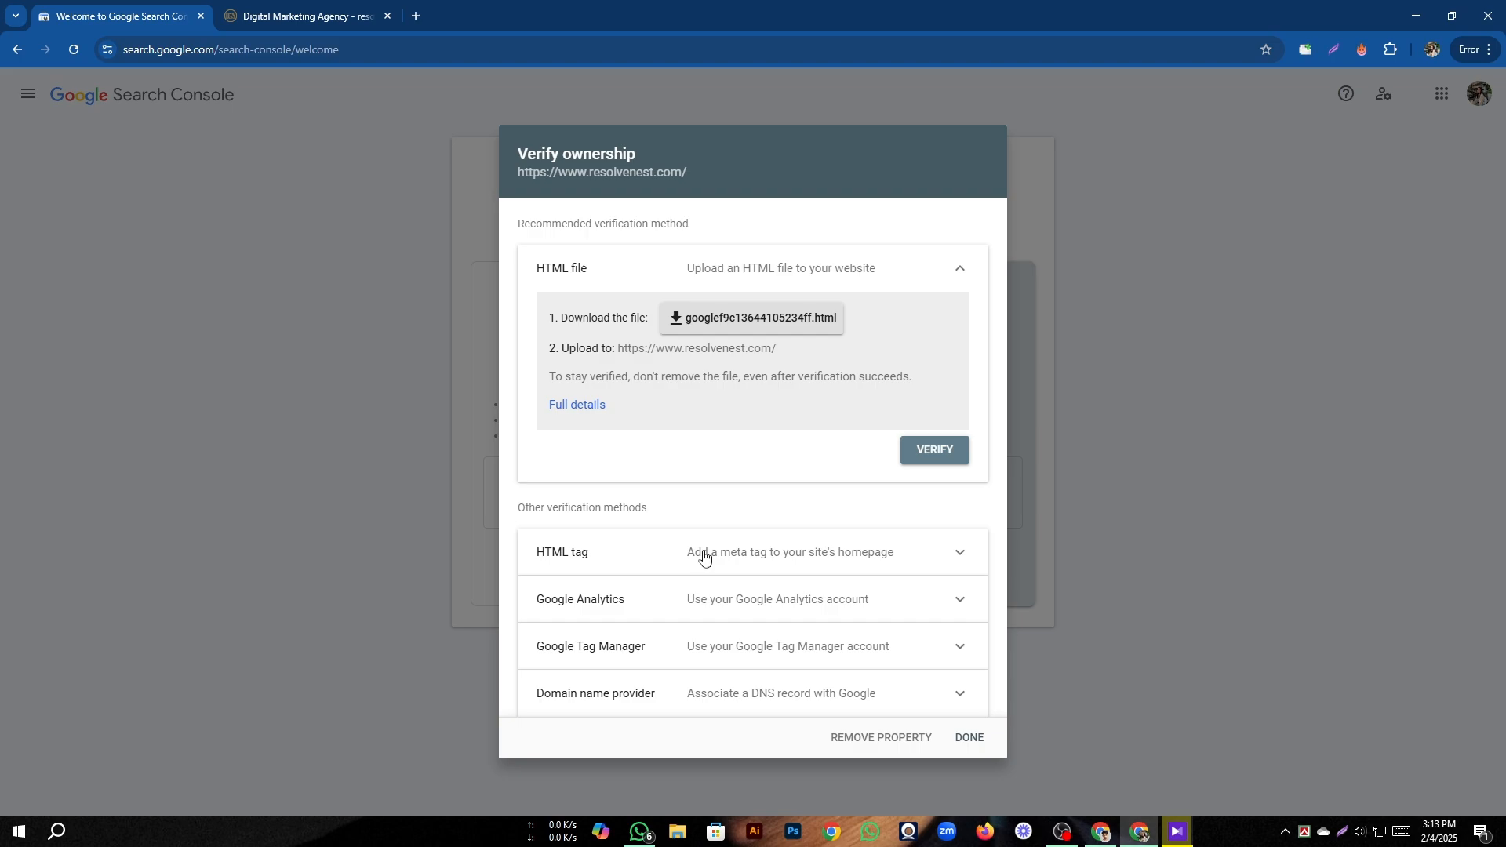
{"action": "left_click", "coordinate": [700, 602]}
{"action": "scroll", "coordinate": [706, 551], "scroll_direction": "down", "scroll_amount": 2}
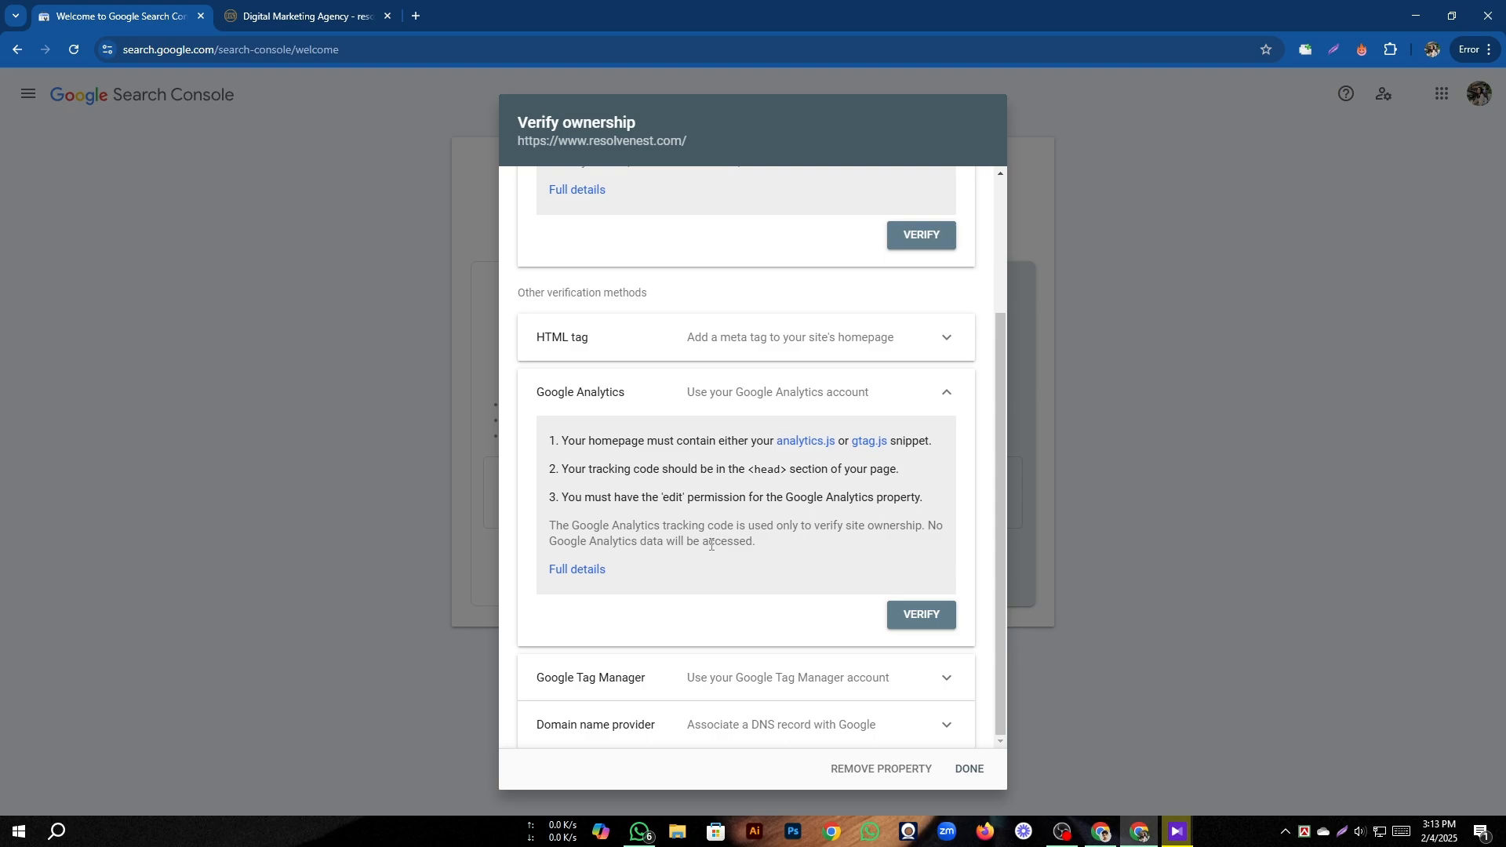
{"action": "scroll", "coordinate": [711, 544], "scroll_direction": "up", "scroll_amount": 2}
{"action": "left_click", "coordinate": [944, 549]}
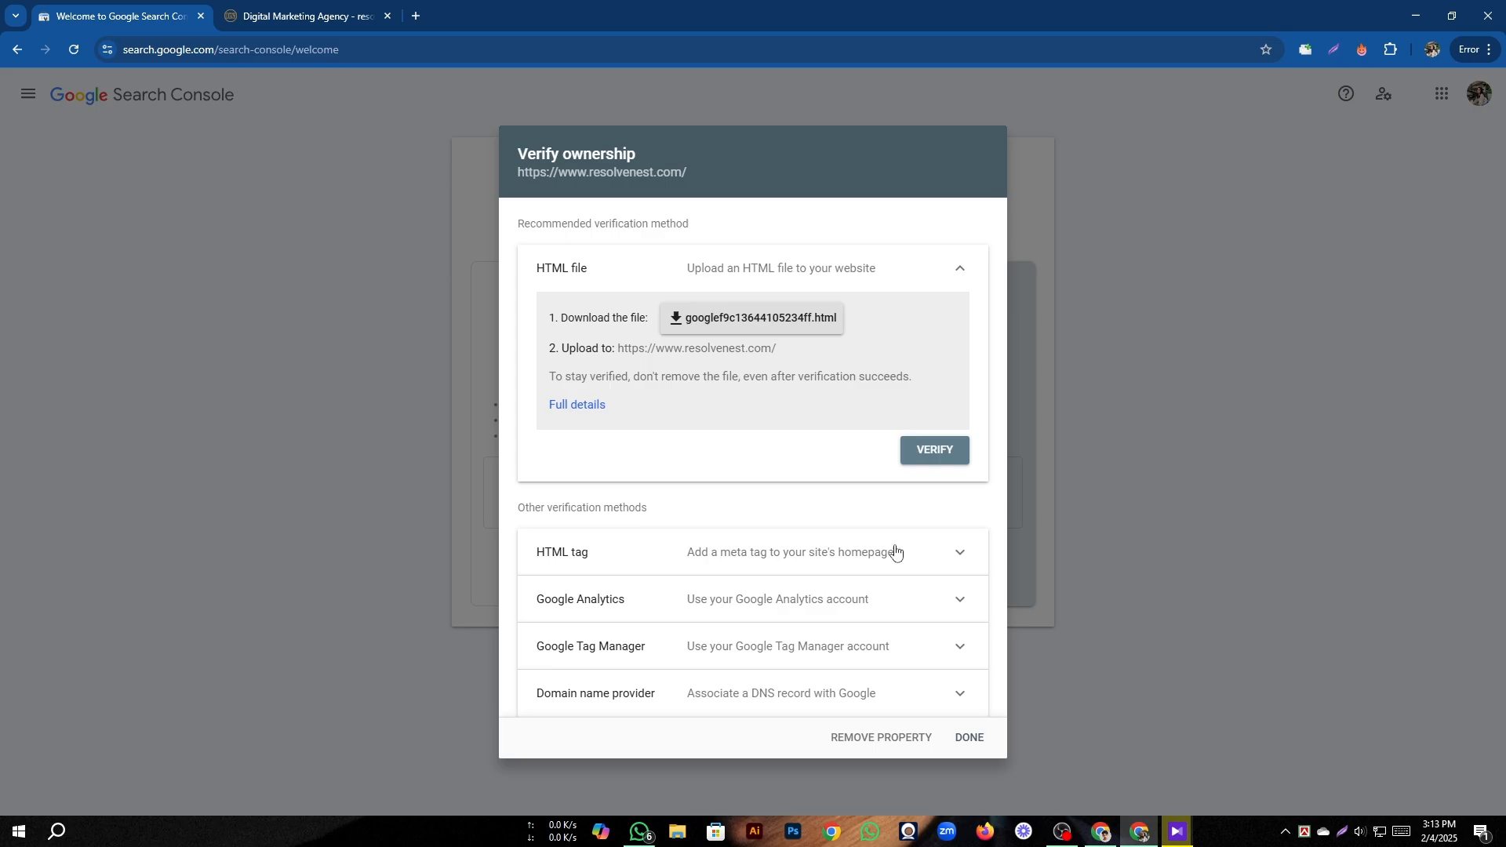
Expand the HTML tag verification method and copy the google-site-verification meta tag to the clipboard.
{"action": "left_click", "coordinate": [809, 563]}
{"action": "scroll", "coordinate": [784, 533], "scroll_direction": "down", "scroll_amount": 3}
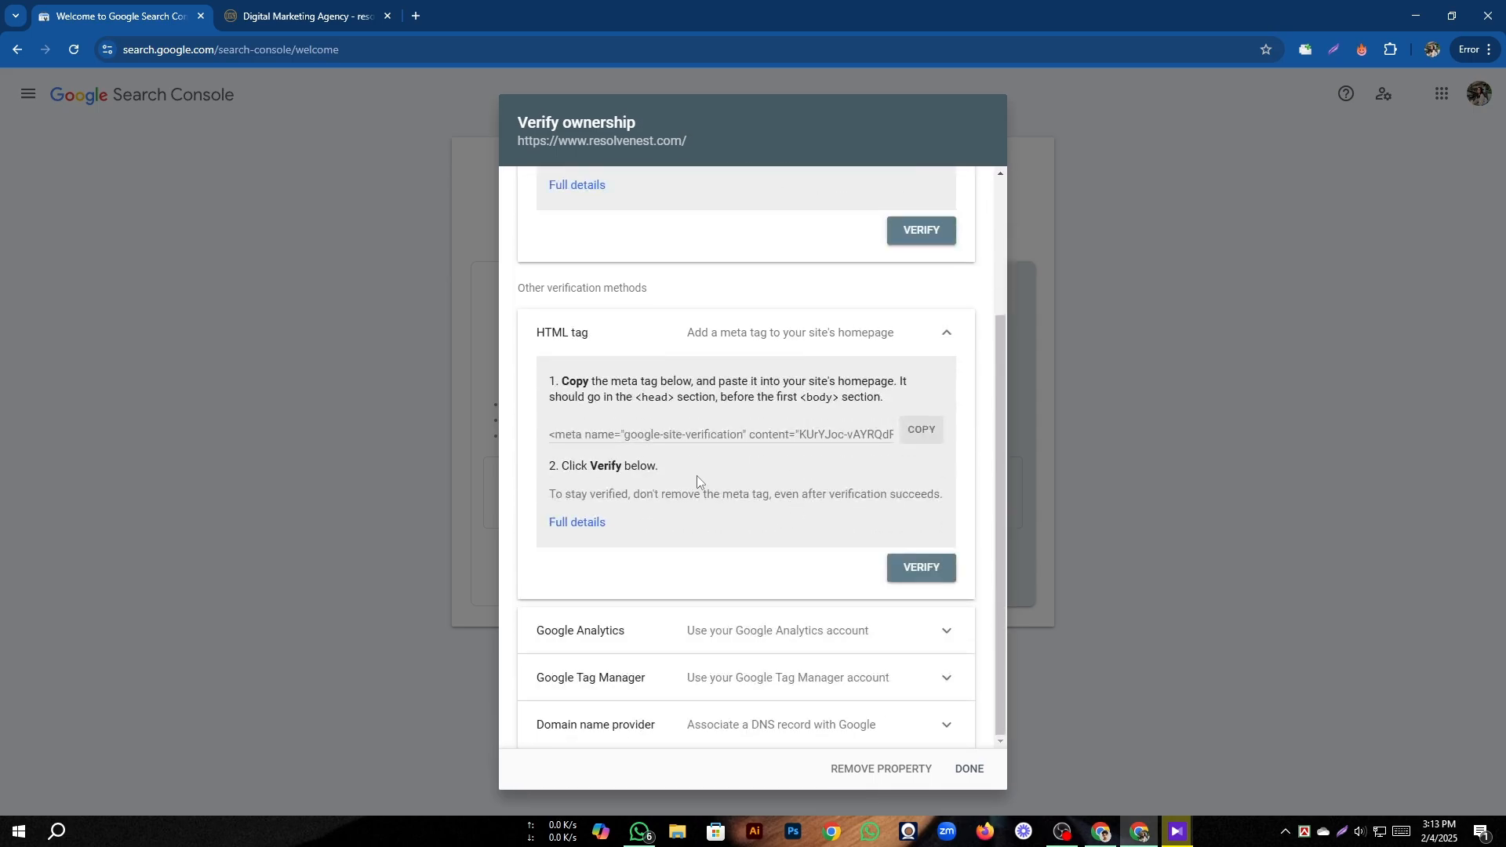
{"action": "left_click", "coordinate": [923, 430]}
{"action": "left_click", "coordinate": [919, 431]}
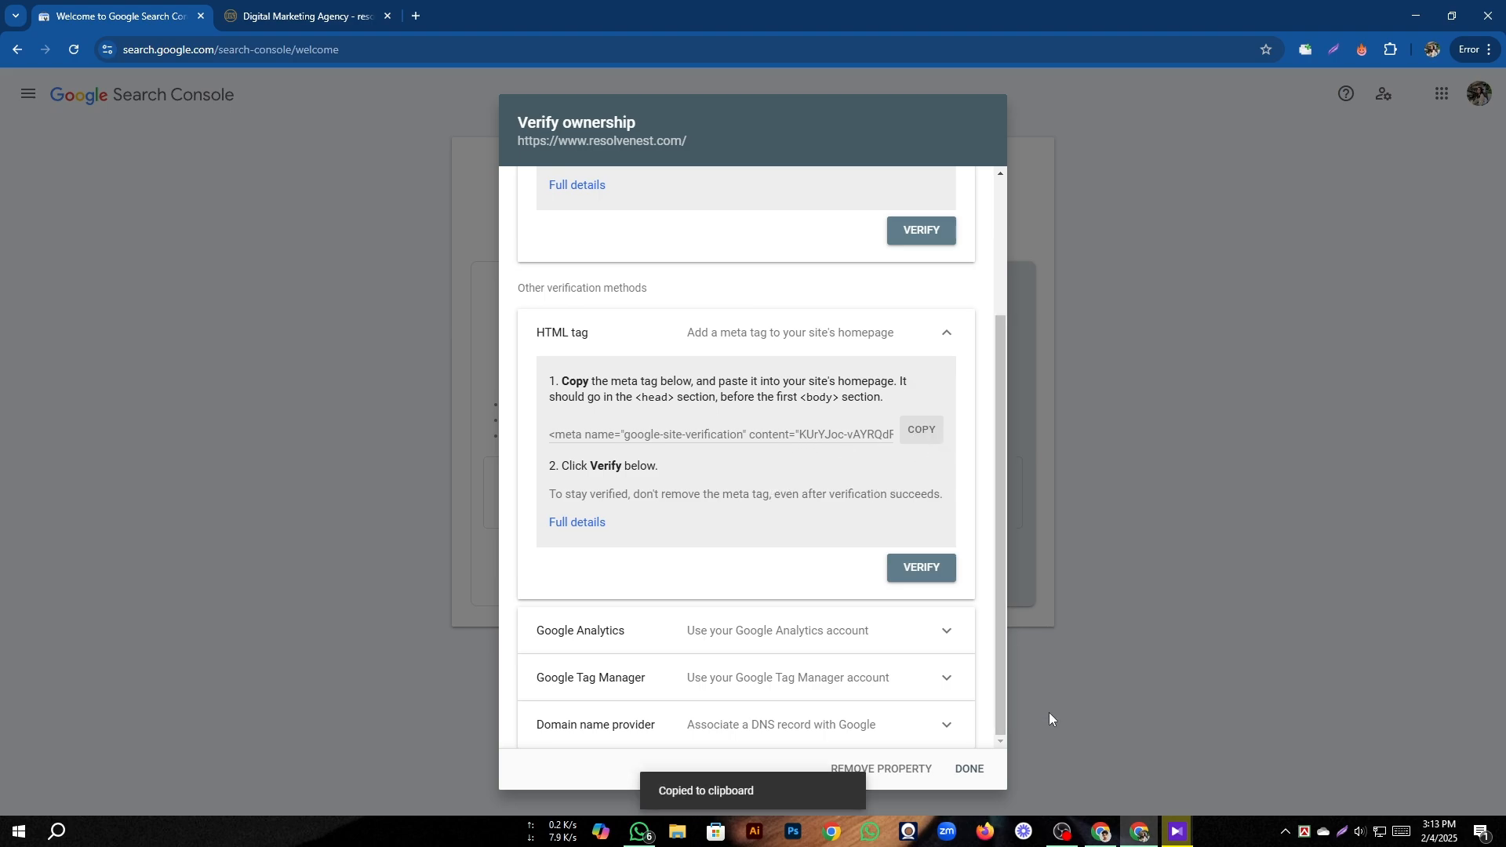
{"action": "left_click", "coordinate": [926, 428]}
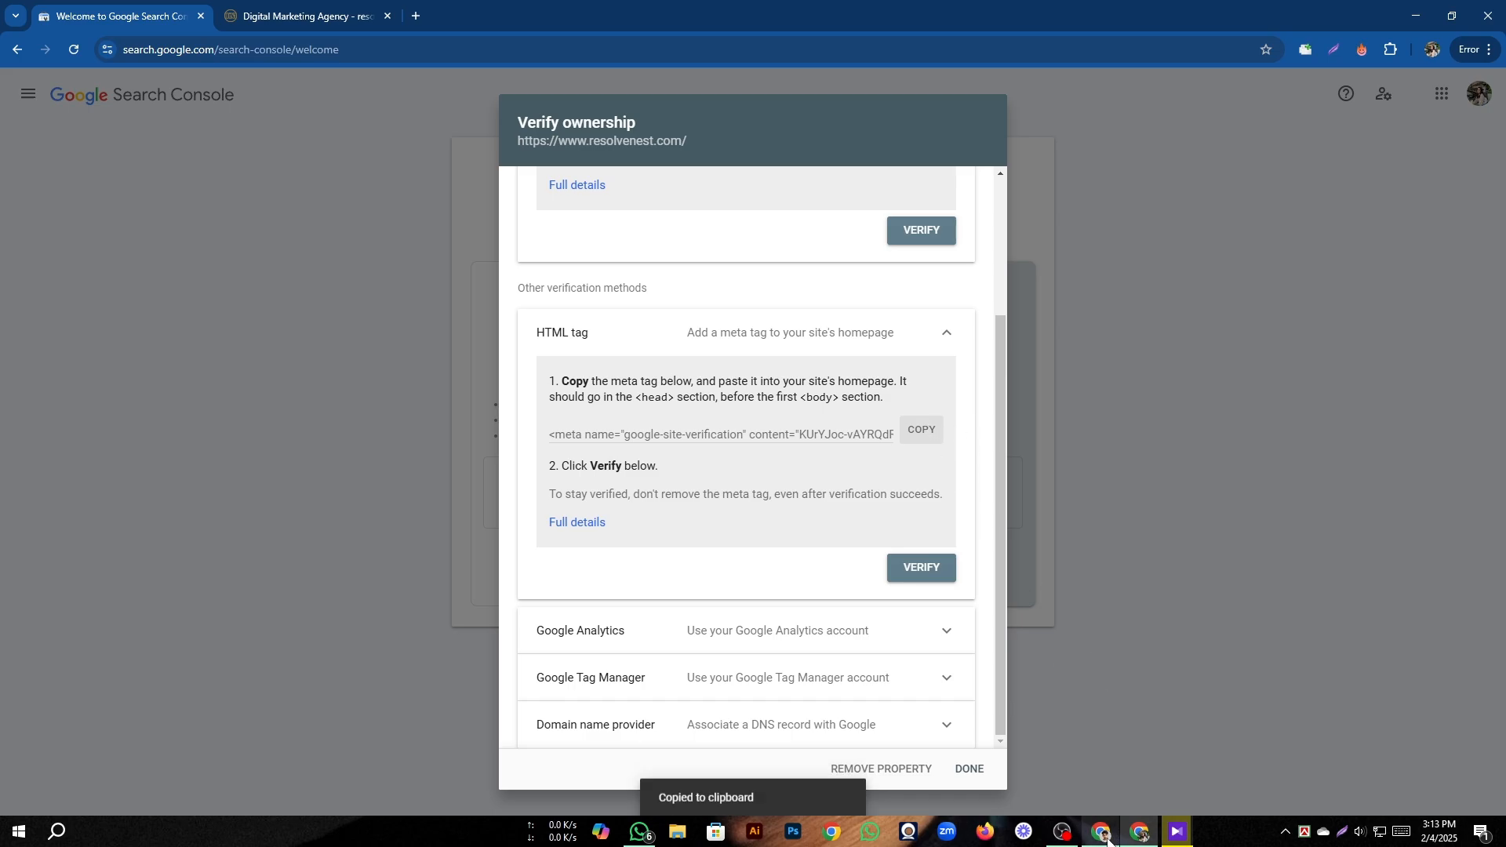
{"action": "left_click", "coordinate": [1102, 833]}
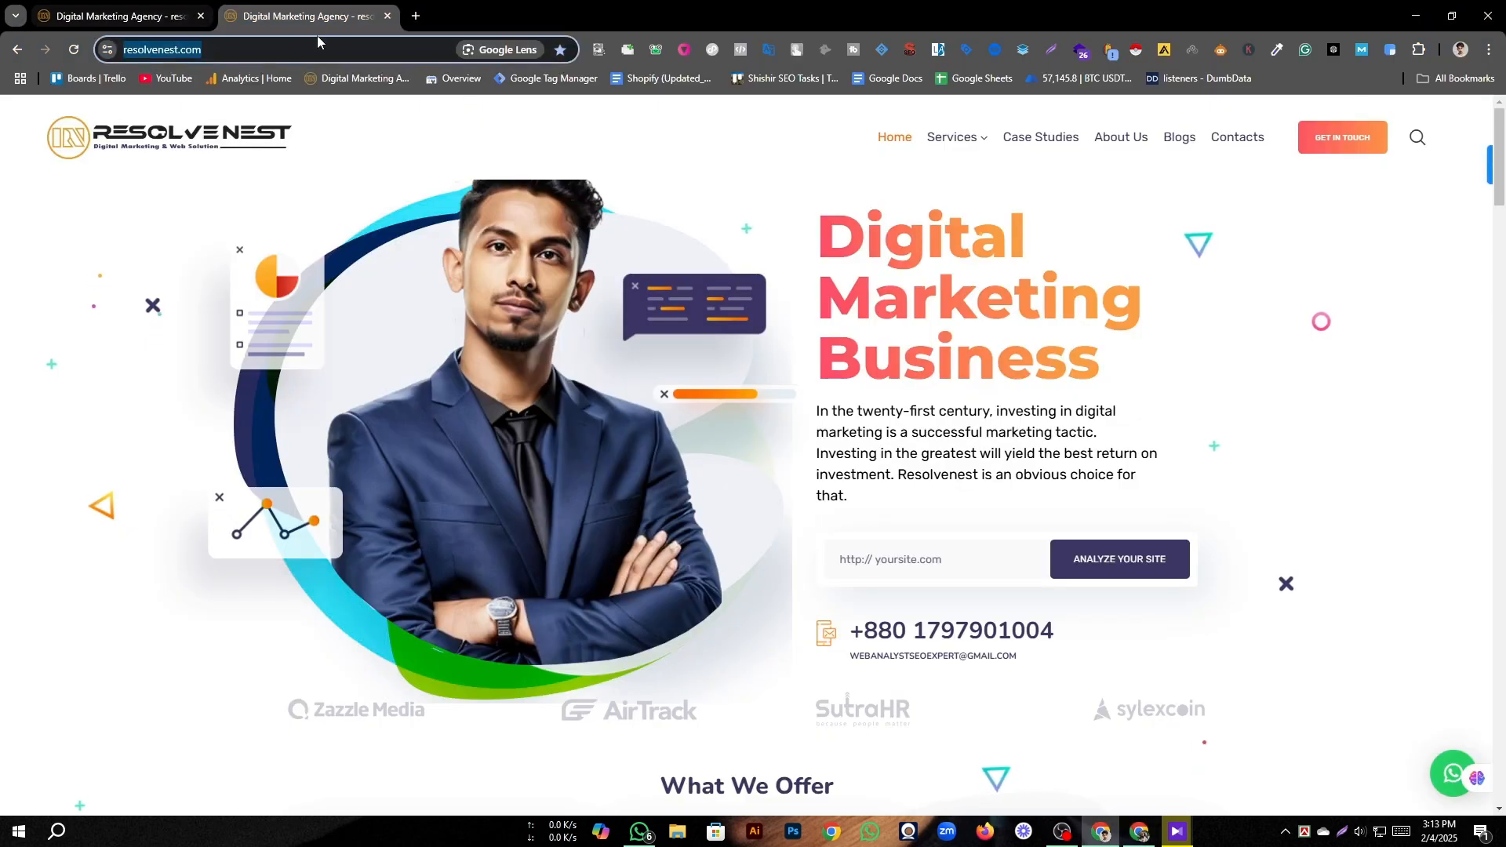
{"action": "left_click", "coordinate": [299, 54]}
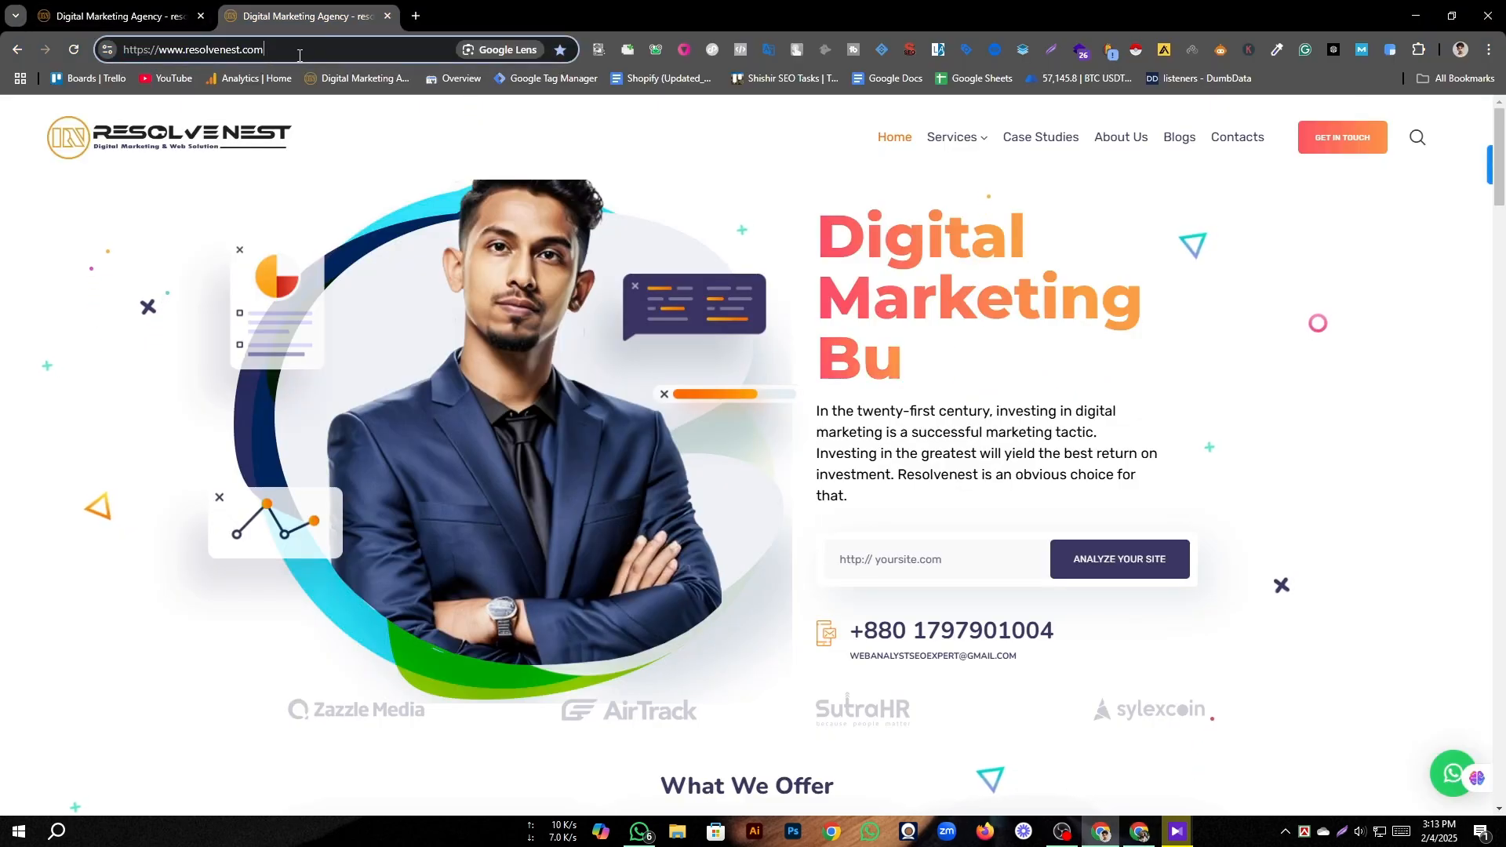
{"action": "type", "text": "/"}
{"action": "left_click", "coordinate": [365, 50]}
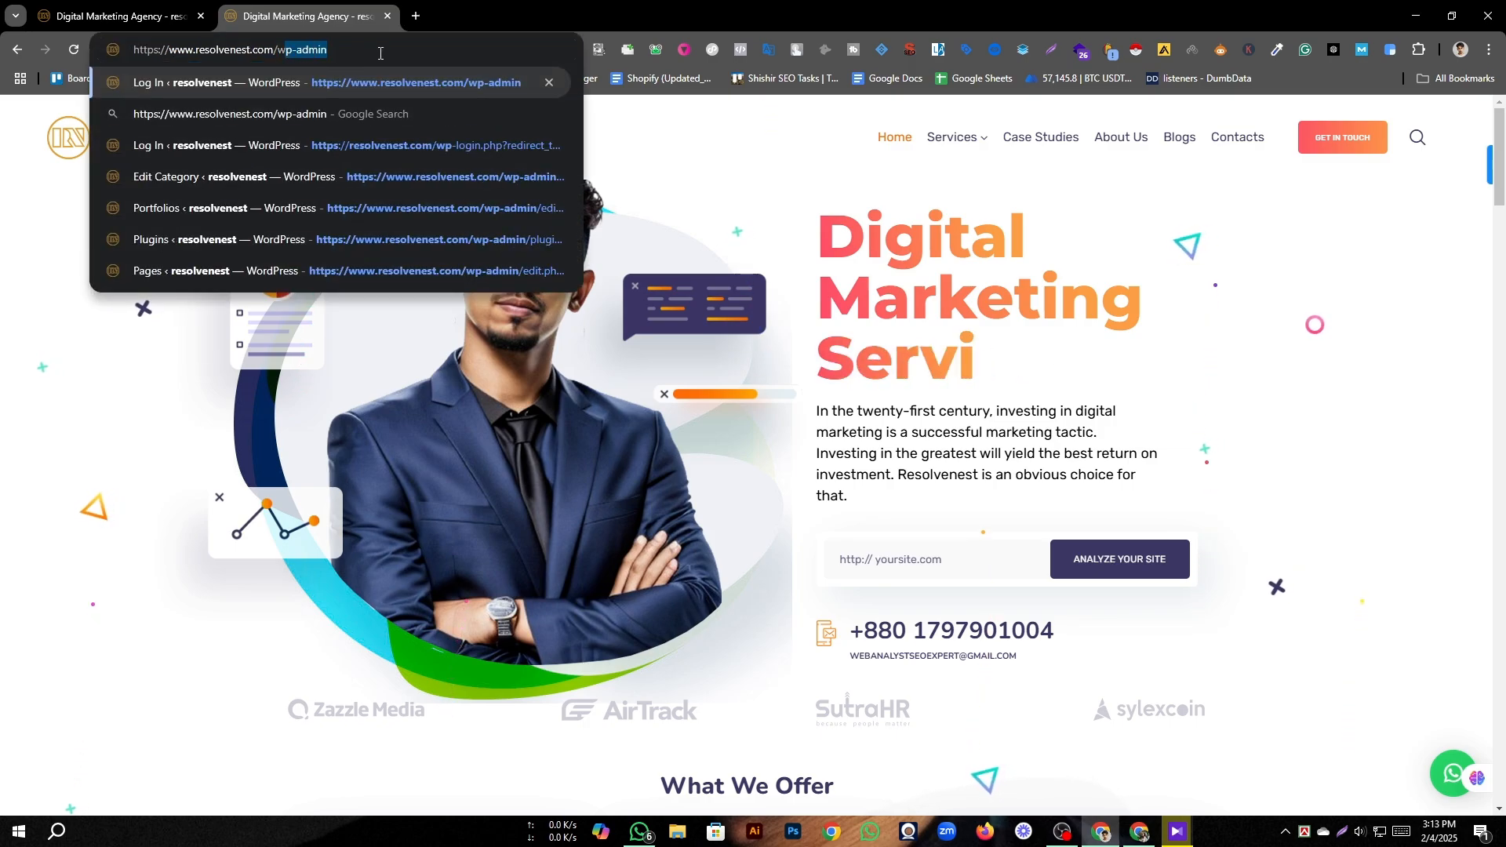
{"action": "key", "text": "Return"}
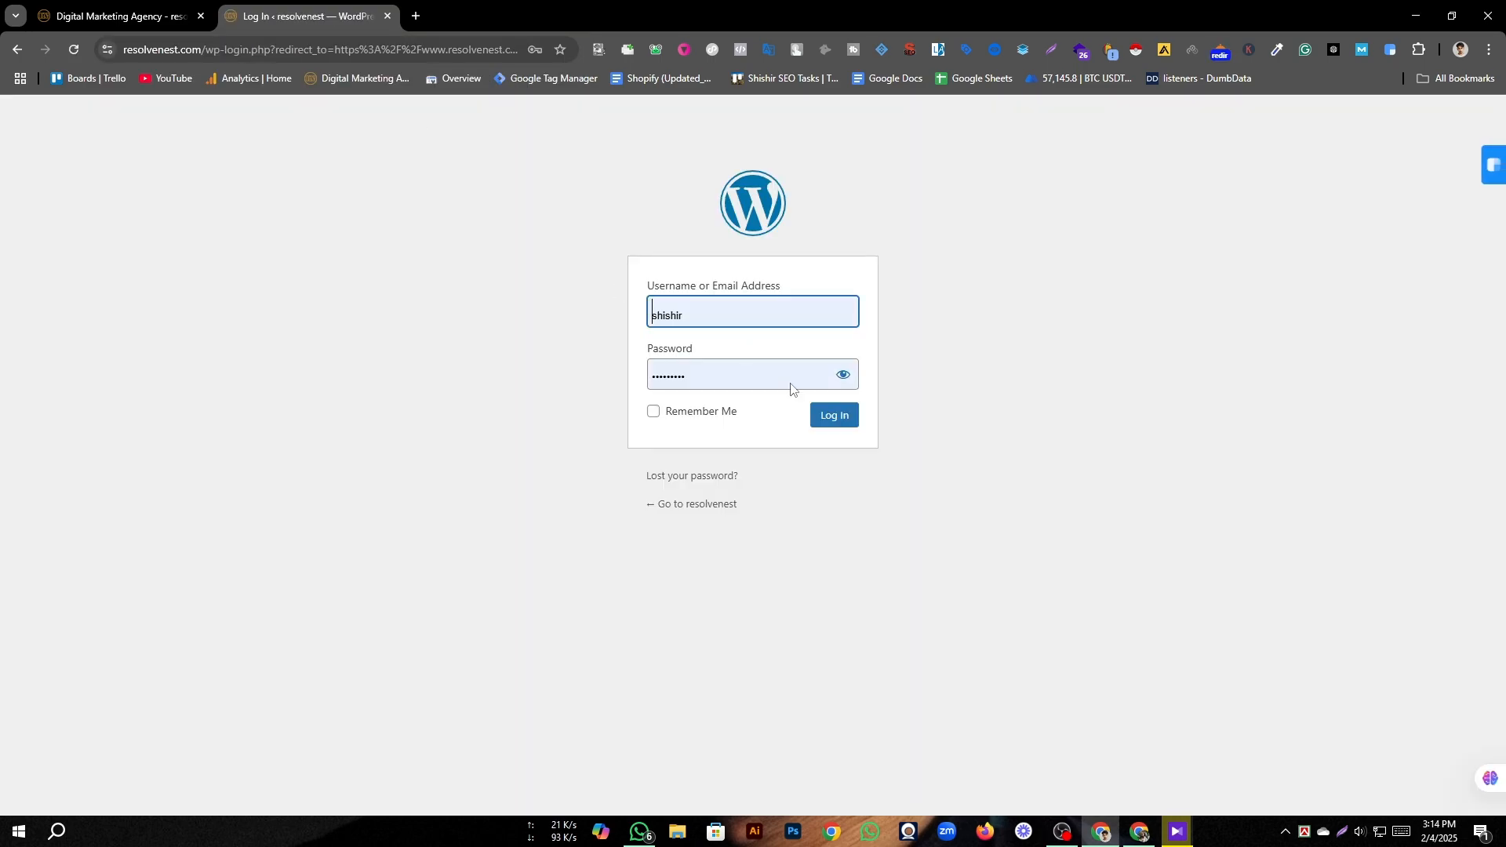
{"action": "left_click", "coordinate": [655, 412]}
{"action": "left_click", "coordinate": [820, 419]}
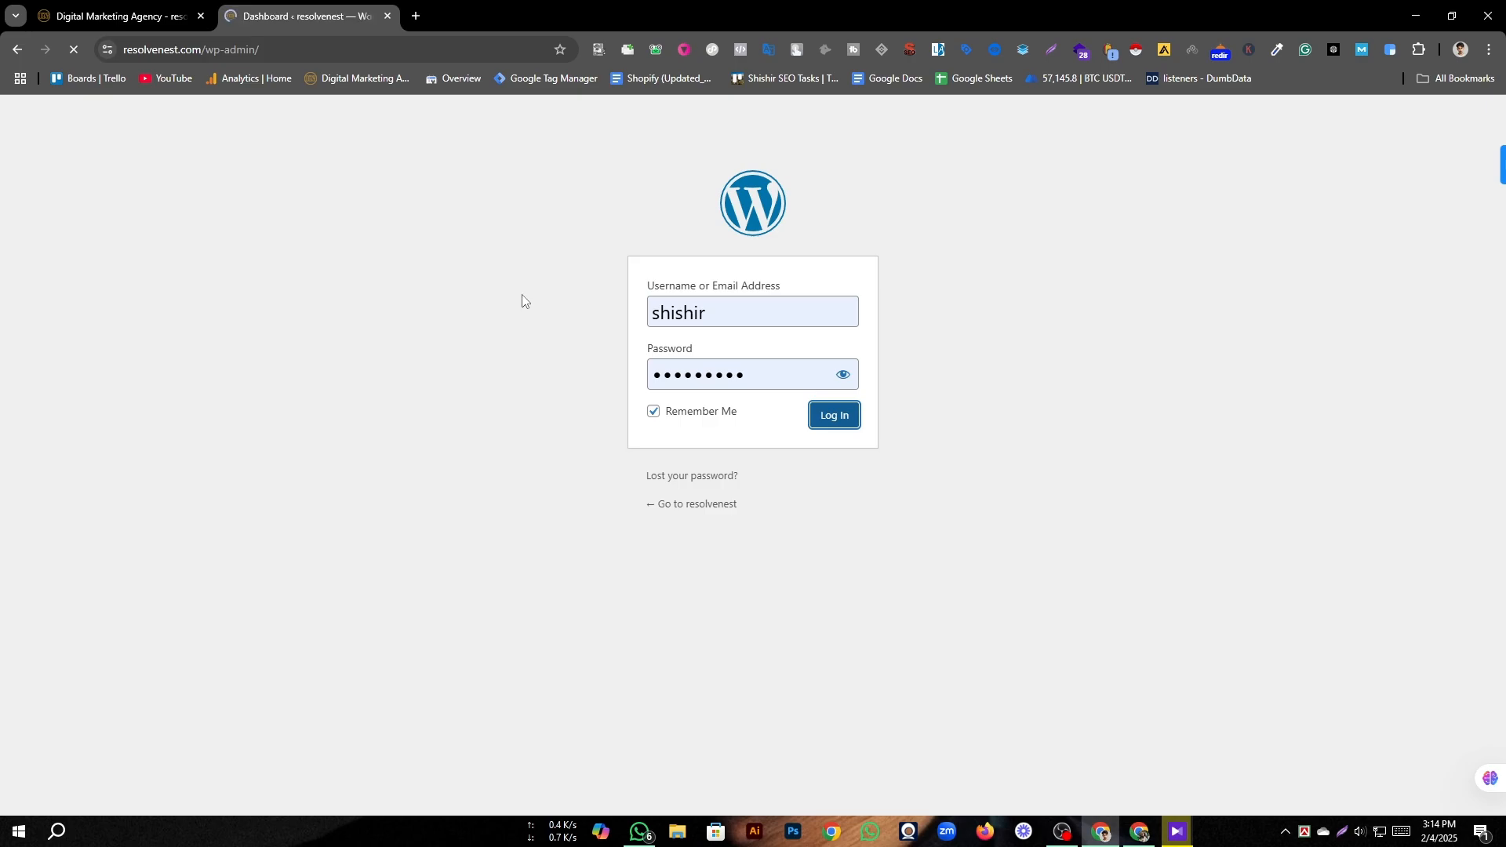
Open the WordPress Theme File Editor in a new browser tab and bring that tab to the front.
{"action": "scroll", "coordinate": [314, 423], "scroll_direction": "down", "scroll_amount": 3}
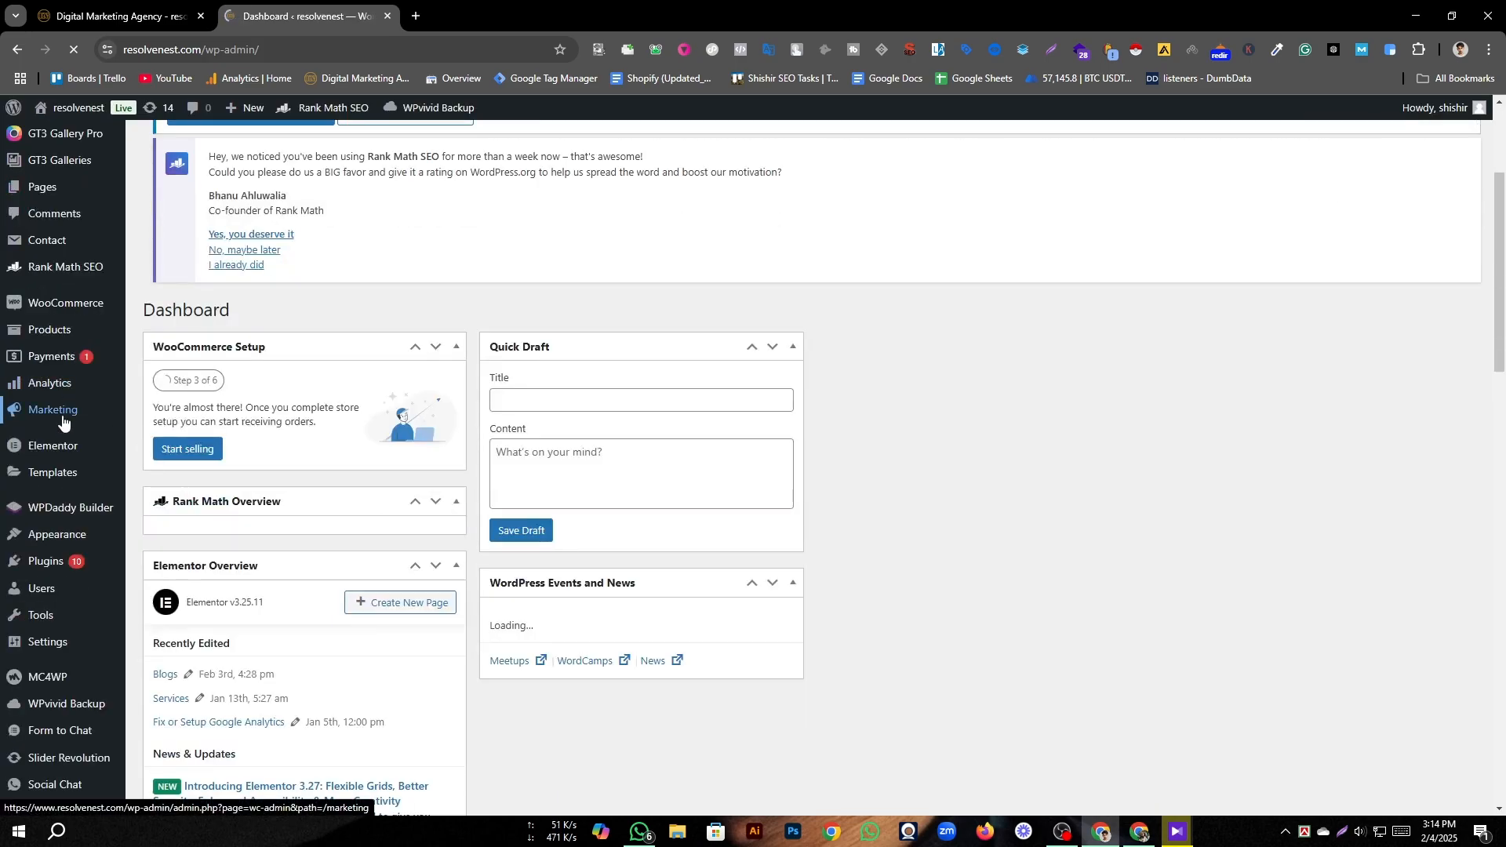
{"action": "scroll", "coordinate": [64, 423], "scroll_direction": "down", "scroll_amount": 1}
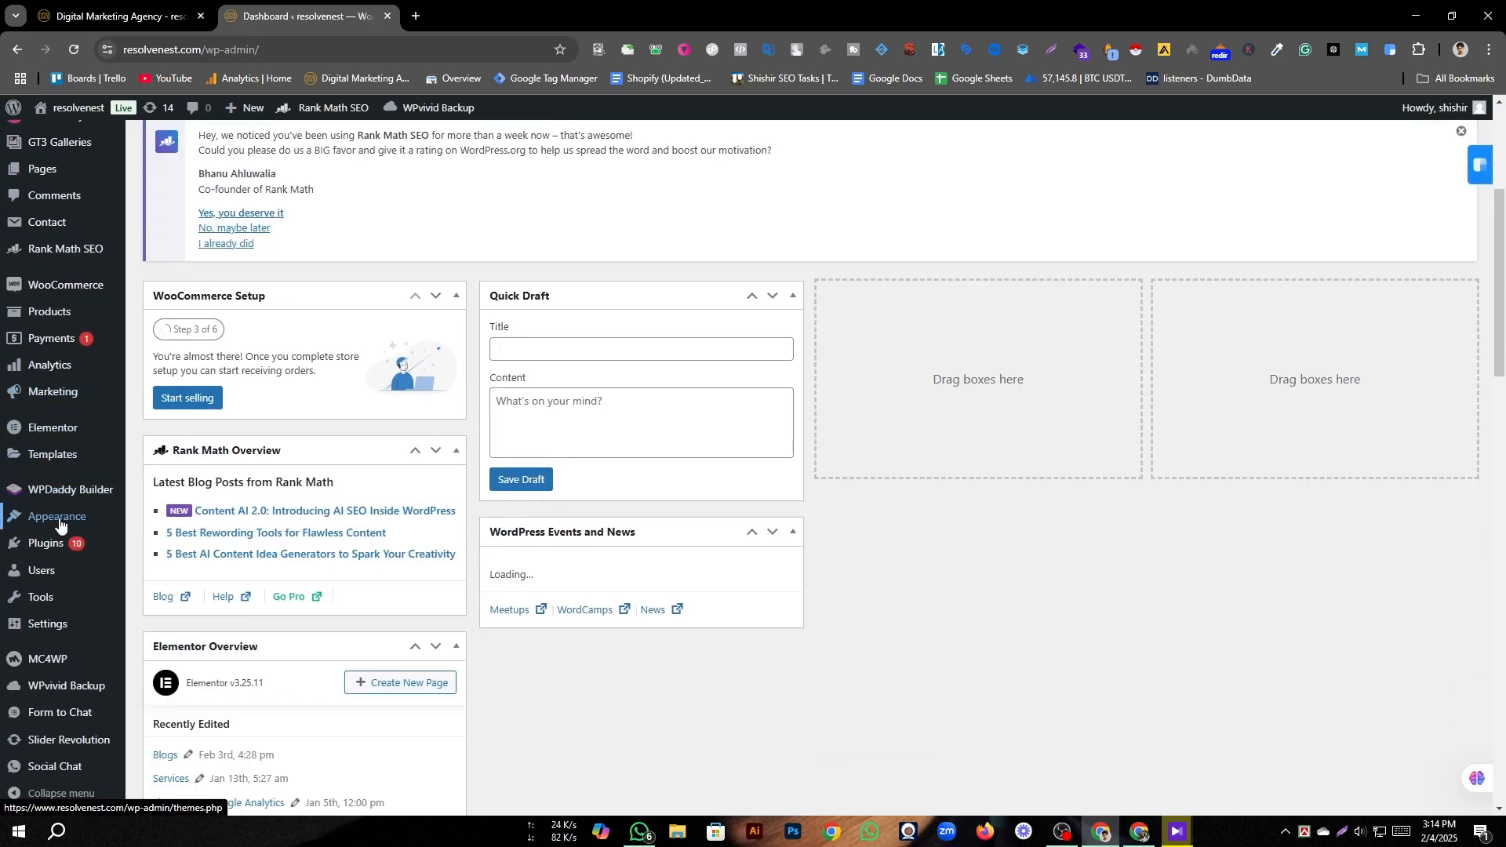
{"action": "mouse_move", "coordinate": [115, 522]}
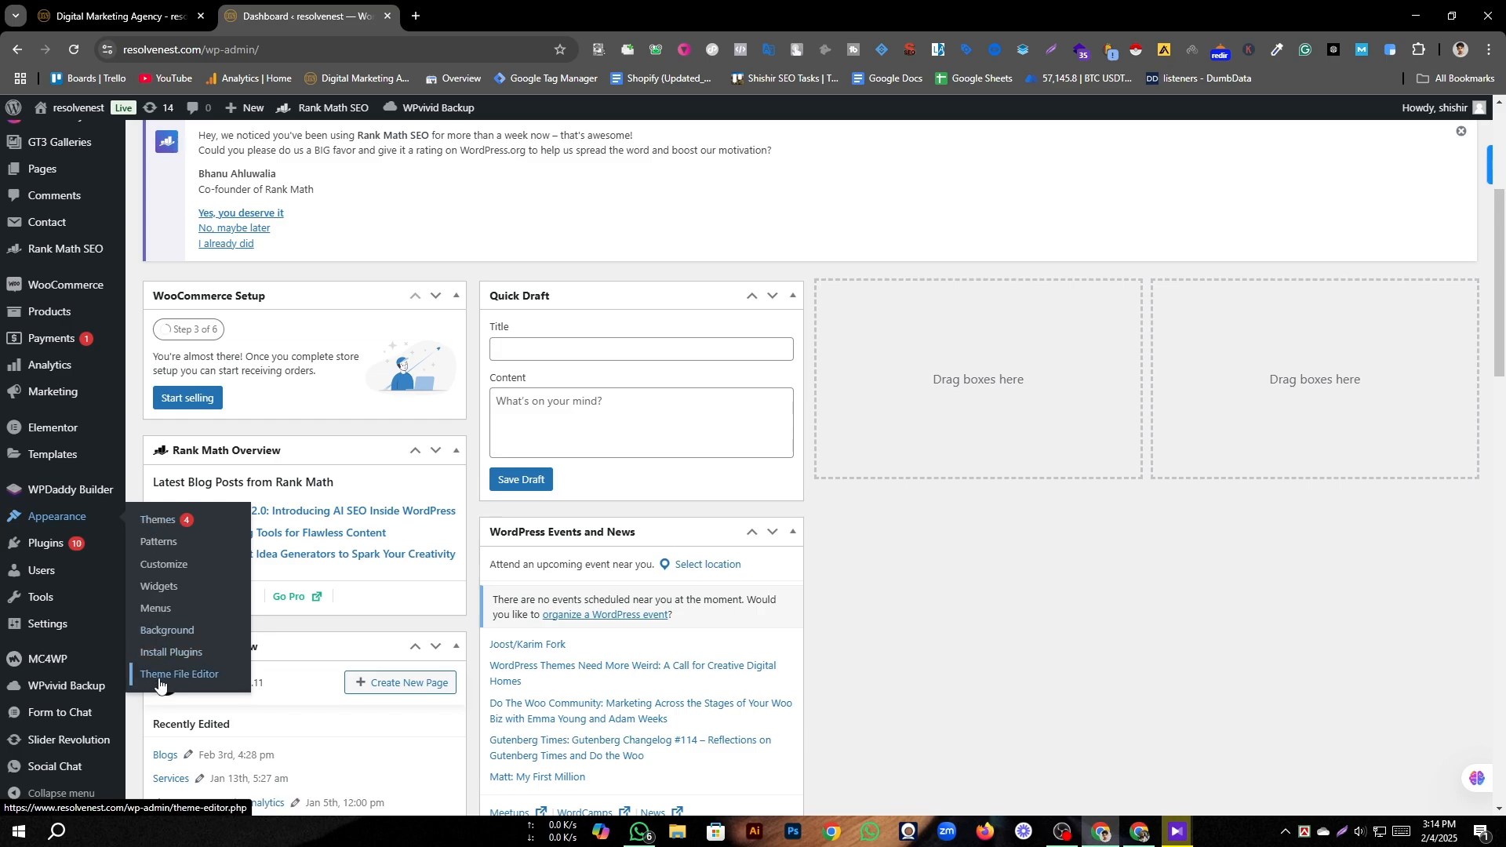
{"action": "right_click", "coordinate": [159, 685]}
{"action": "left_click", "coordinate": [206, 440]}
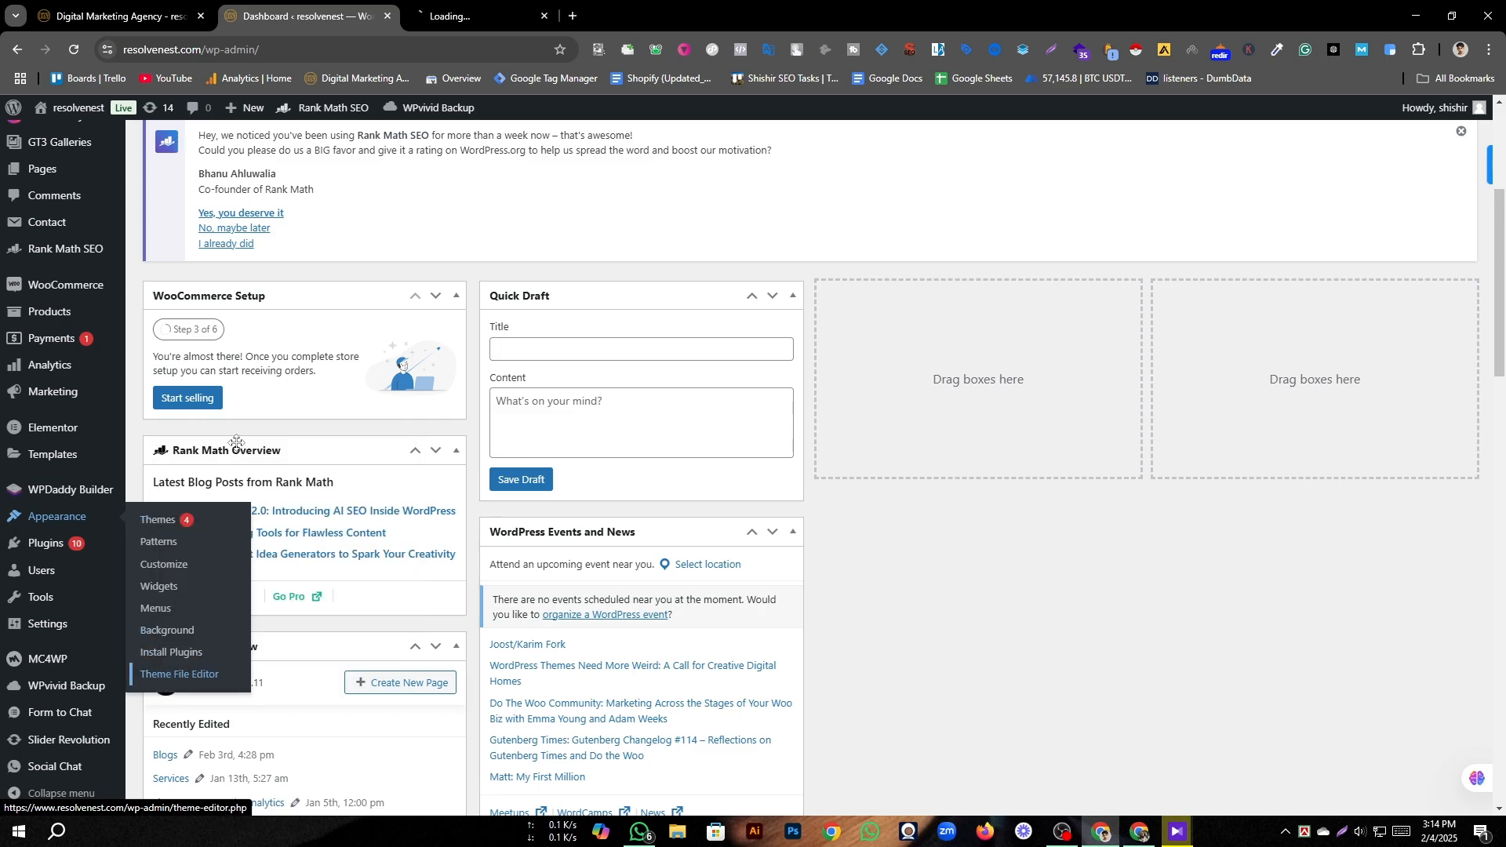
{"action": "left_click", "coordinate": [472, 17]}
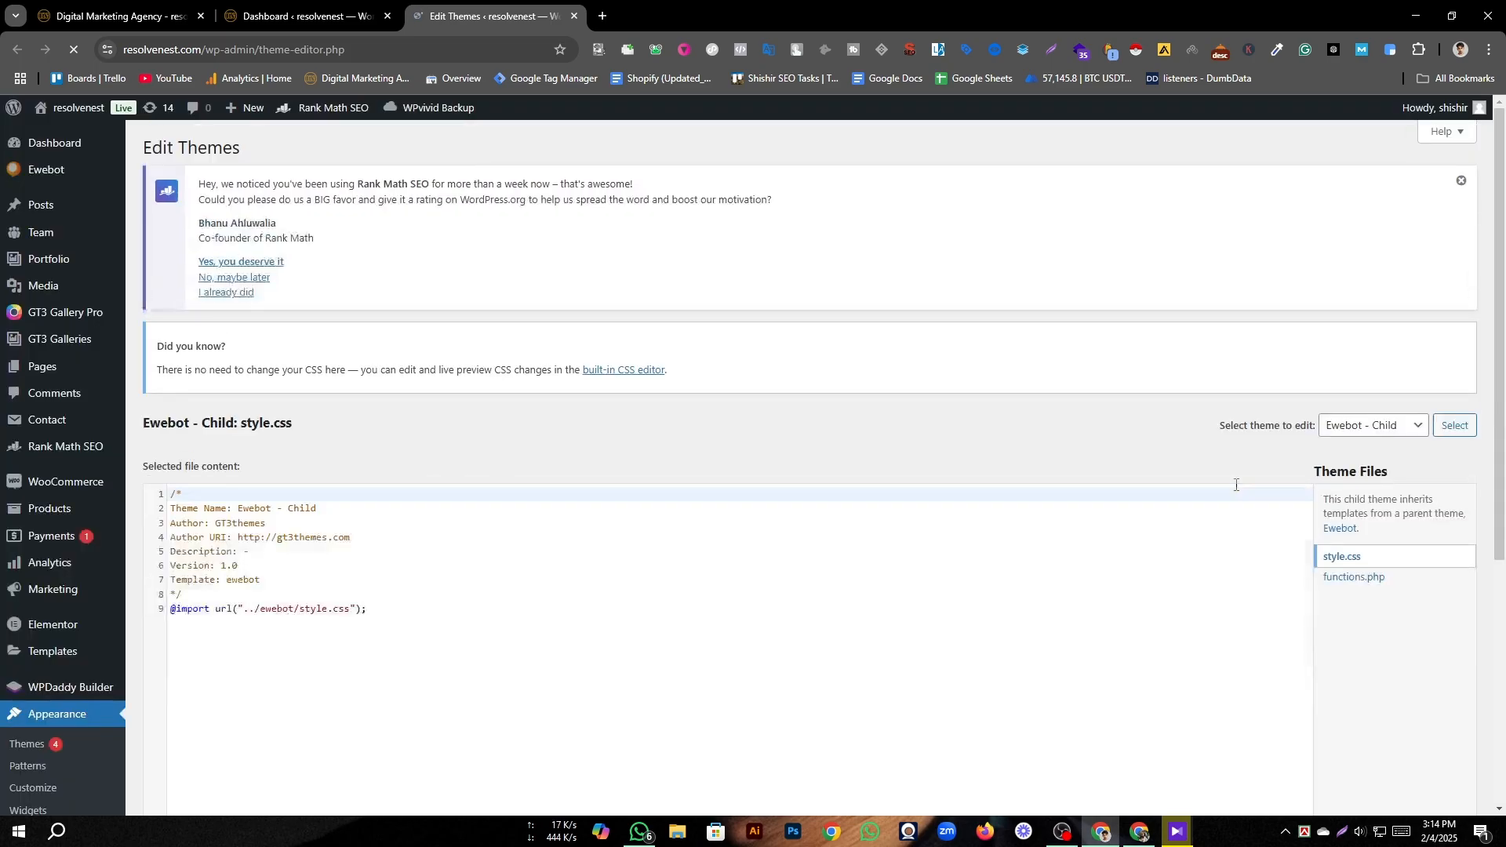
Load the parent theme Ewebot for editing in place of the child theme.
{"action": "left_click", "coordinate": [1373, 425]}
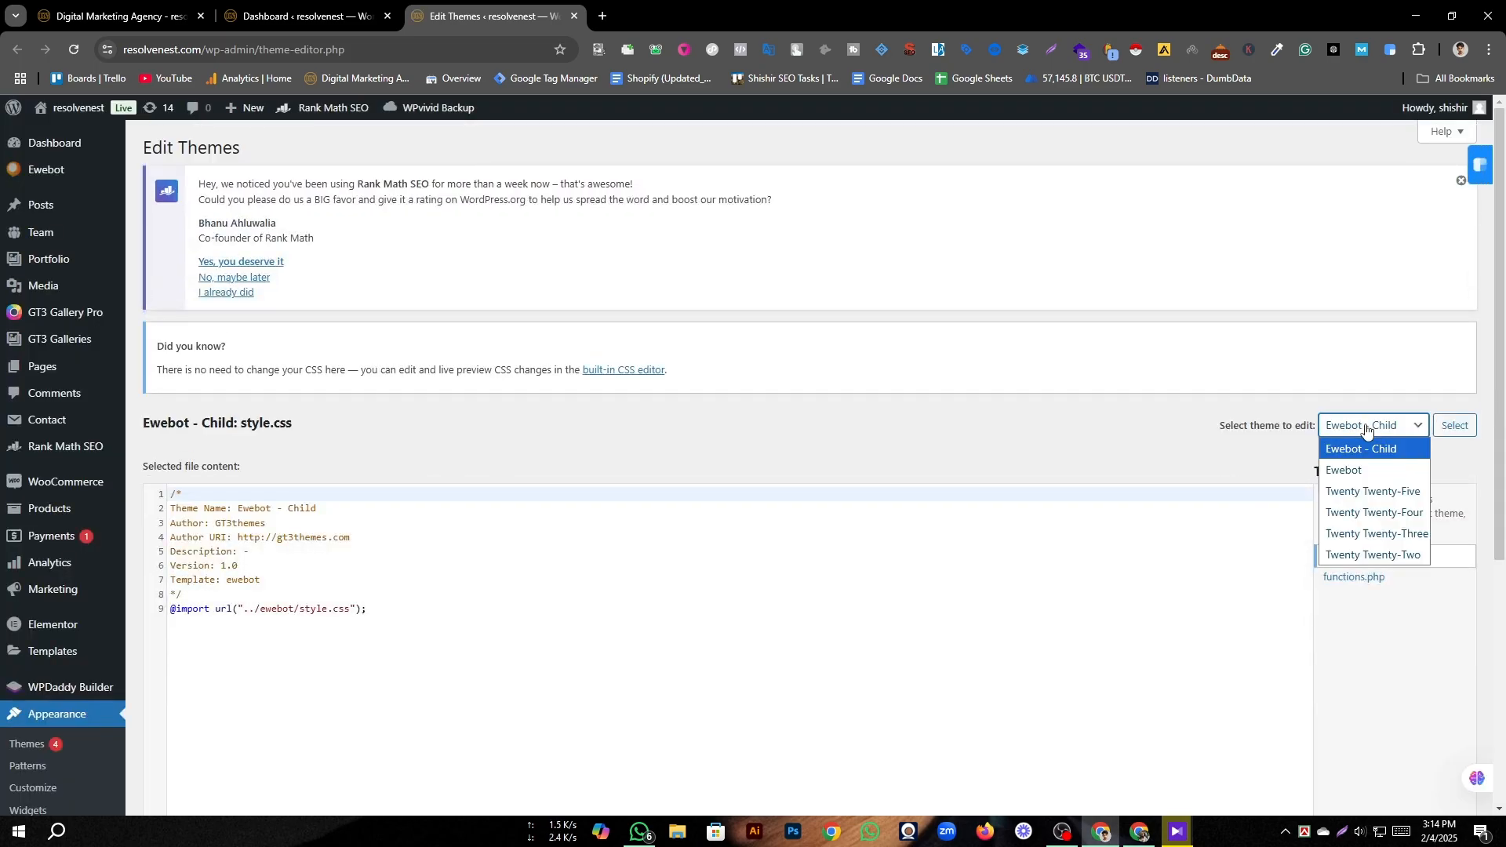
{"action": "left_click", "coordinate": [1363, 471]}
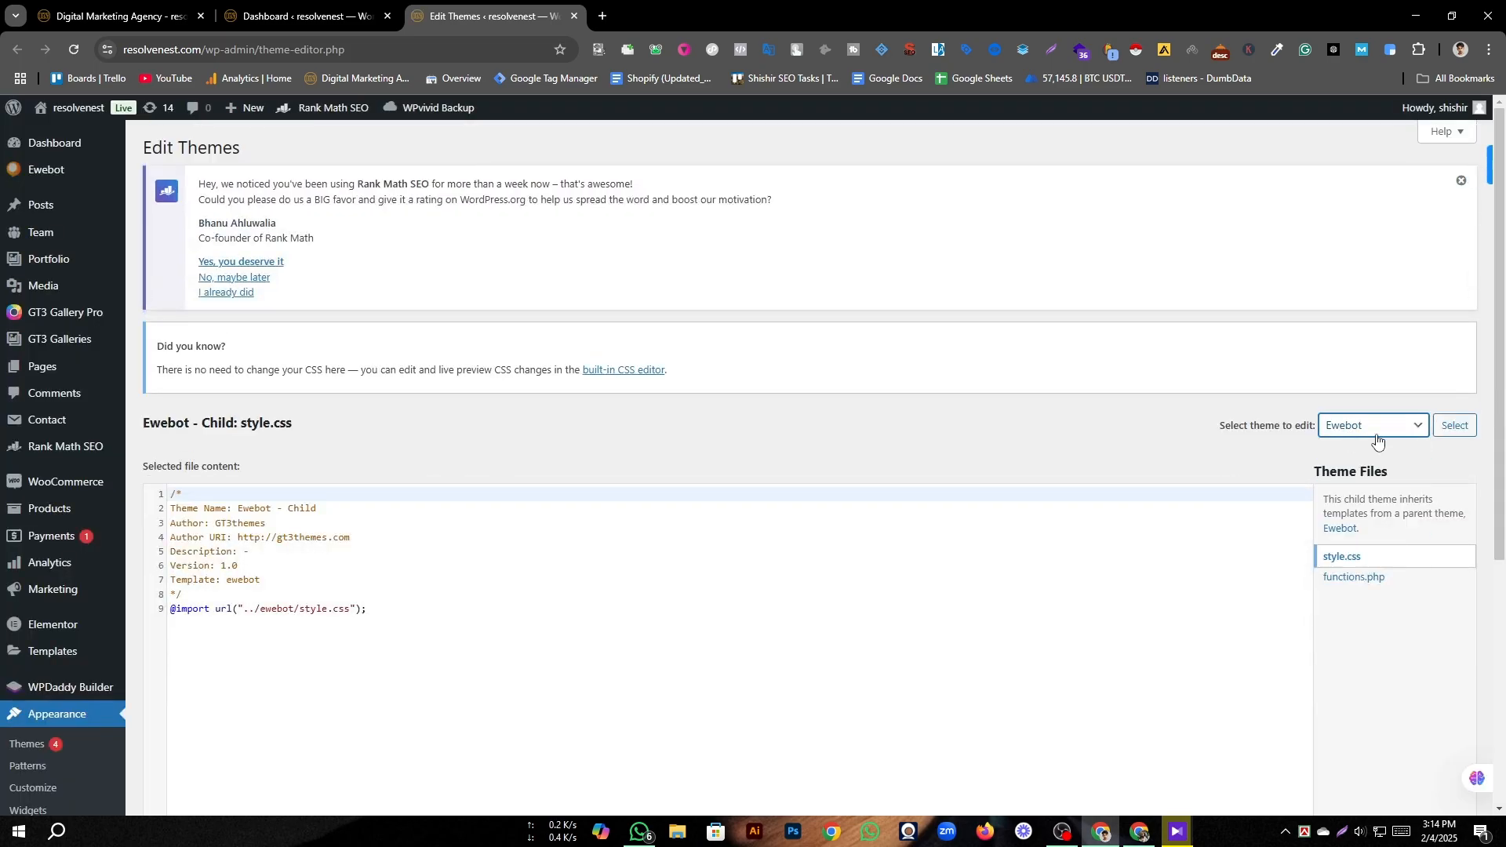
{"action": "left_click", "coordinate": [1448, 425]}
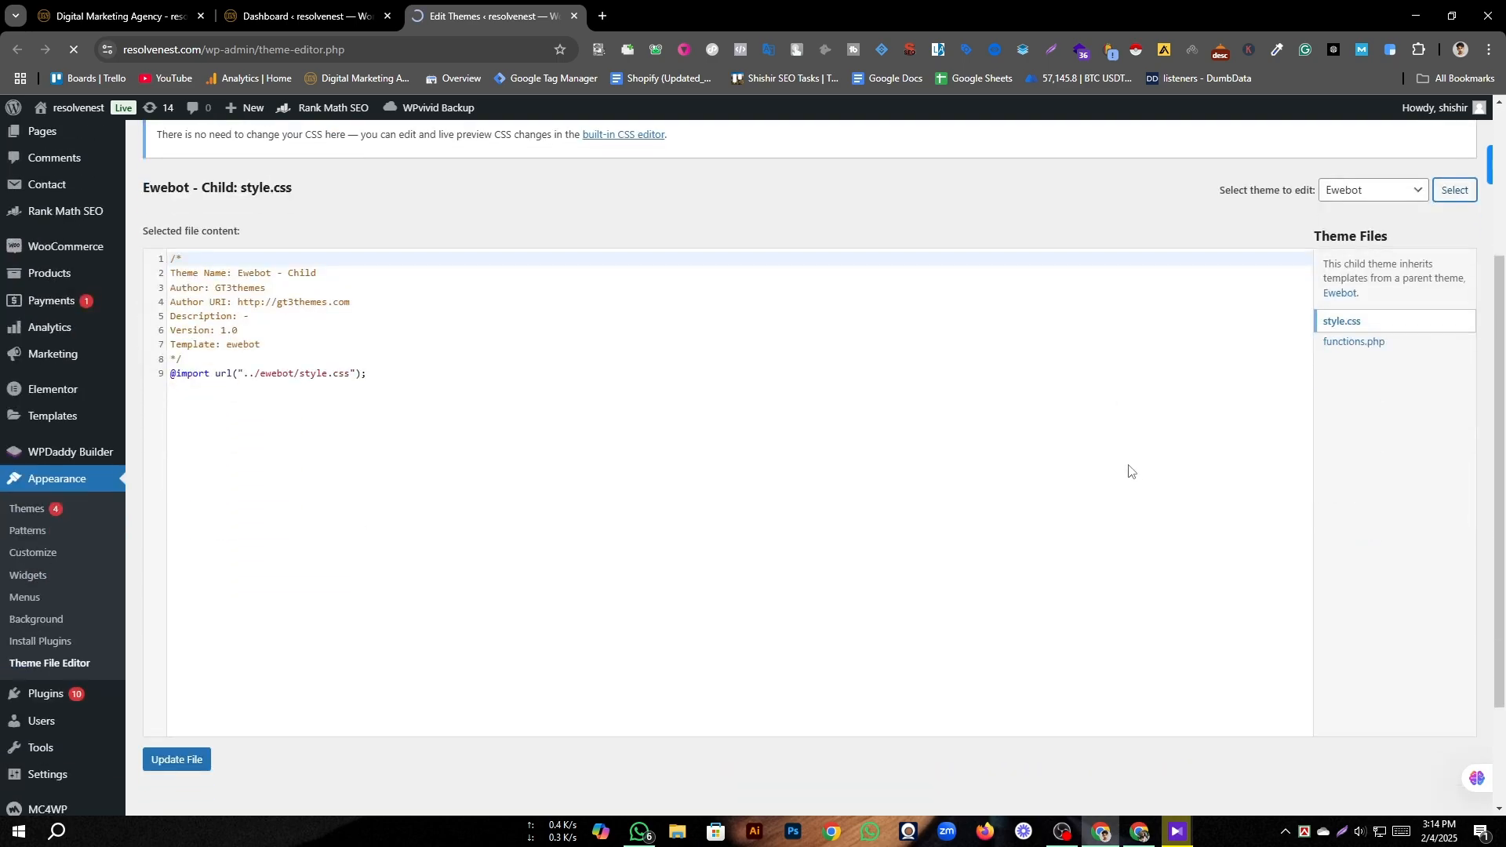
Mark header.php among the theme files with a temporary screen-capture selection, and open that file for editing.
{"action": "scroll", "coordinate": [1130, 470], "scroll_direction": "down", "scroll_amount": 5}
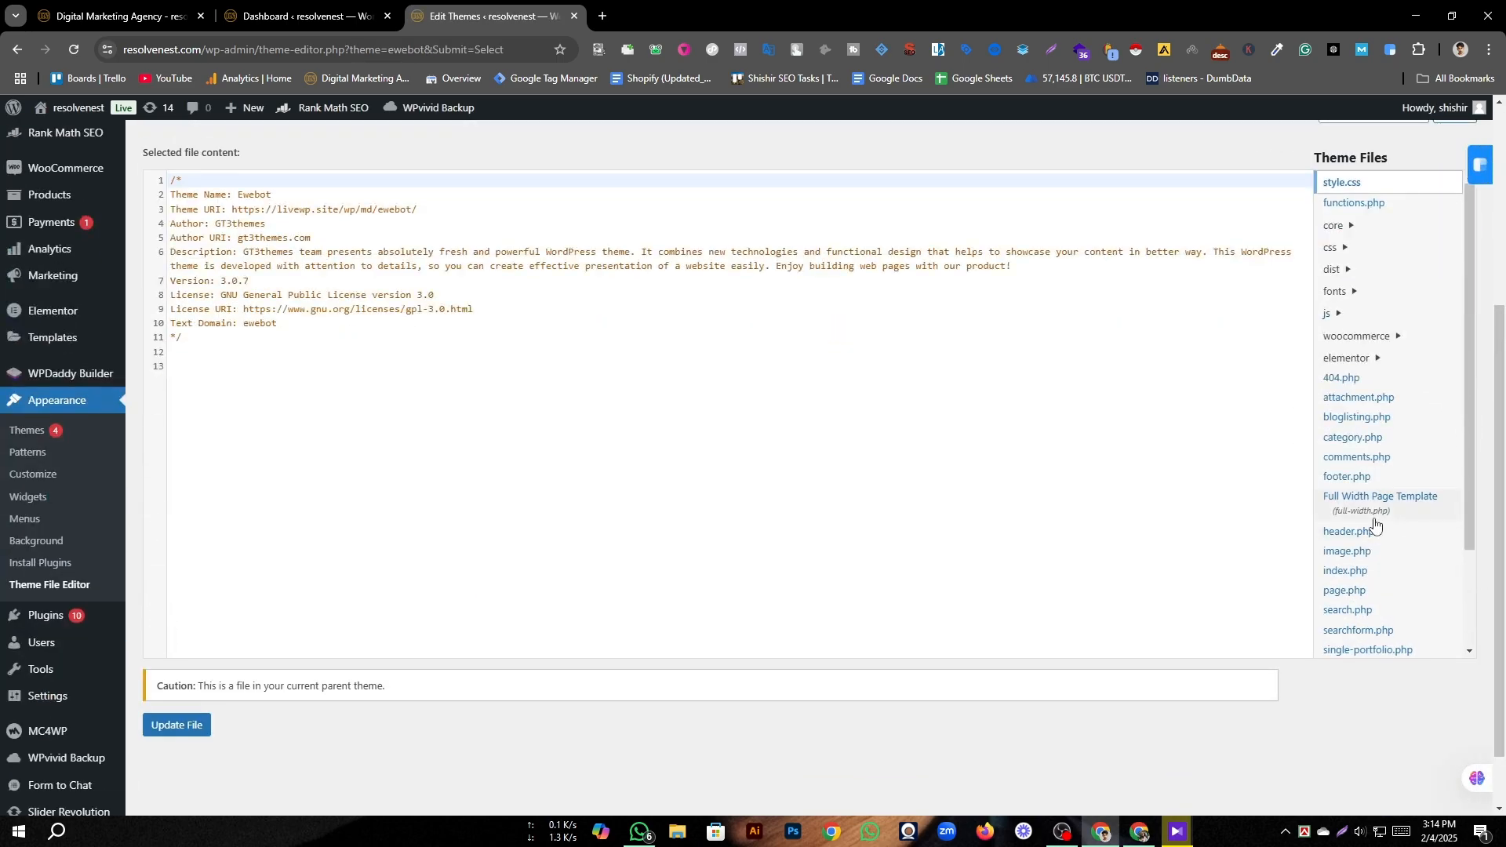
{"action": "key", "text": "Print"}
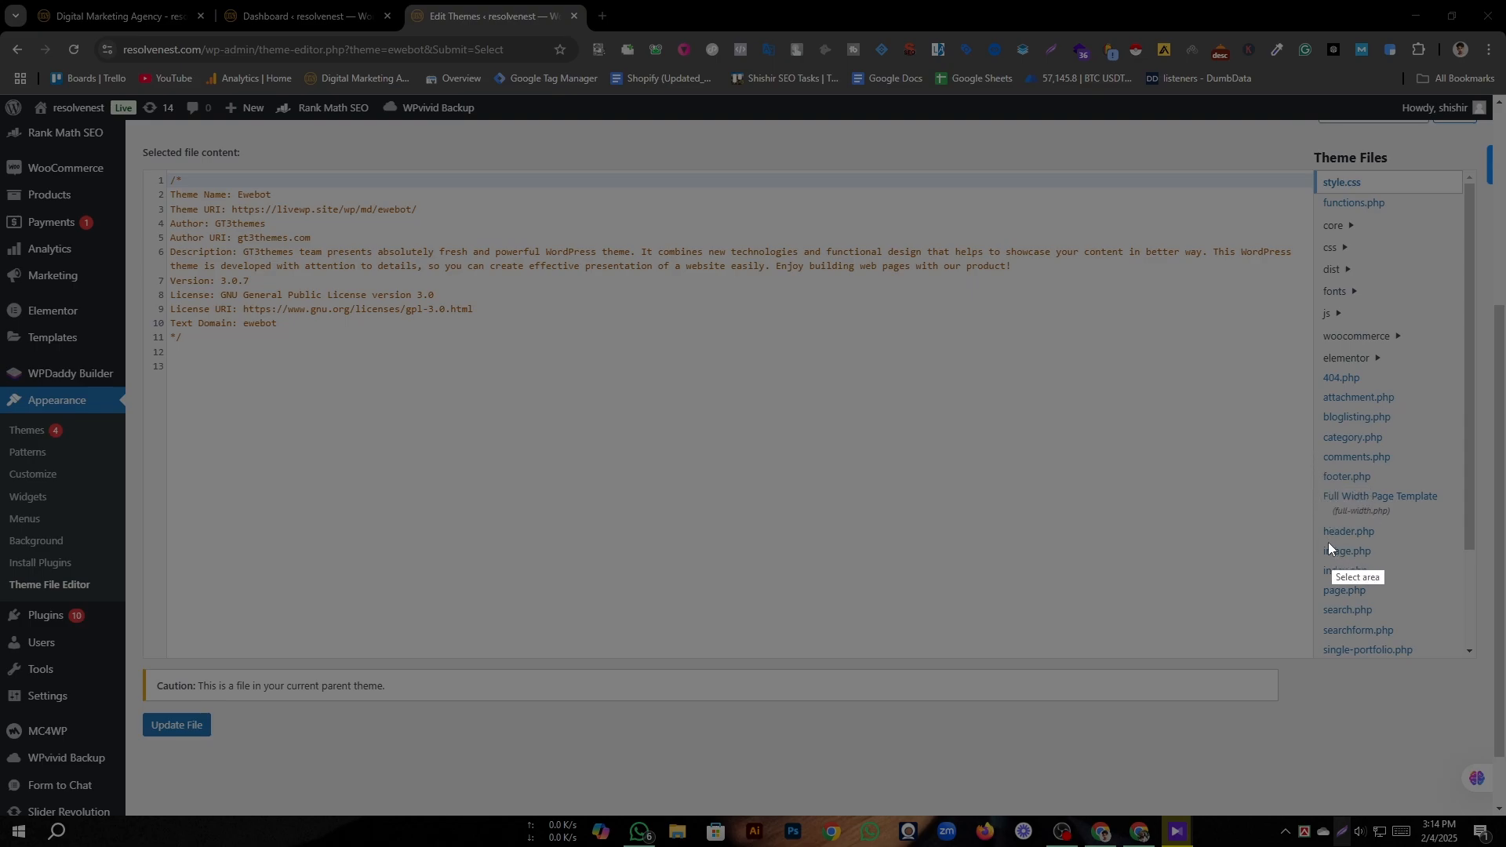
{"action": "left_click_drag", "start_coordinate": [1315, 531], "coordinate": [1397, 547]}
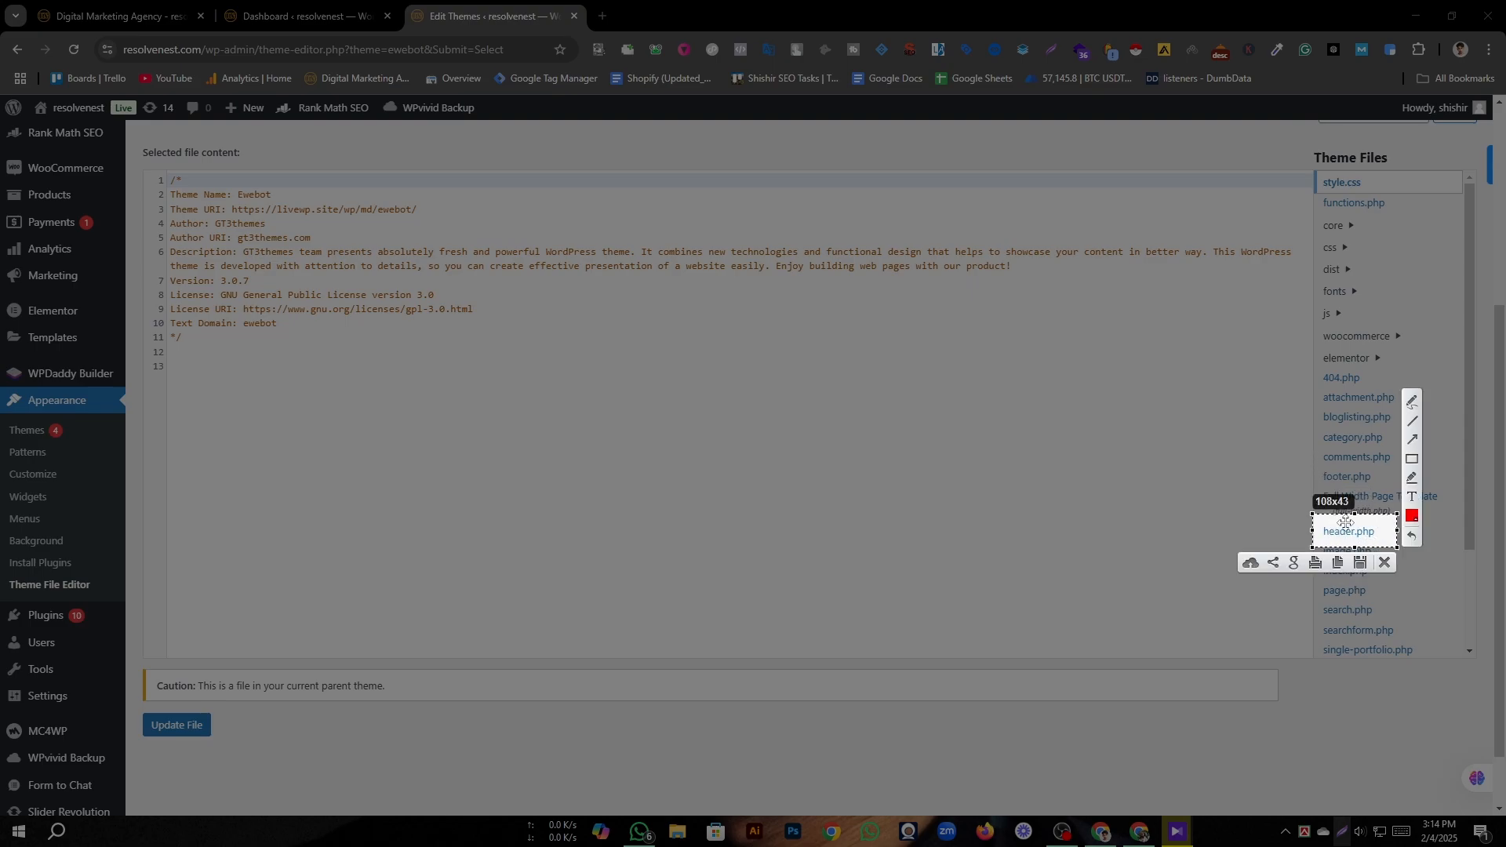
{"action": "left_click", "coordinate": [1385, 564]}
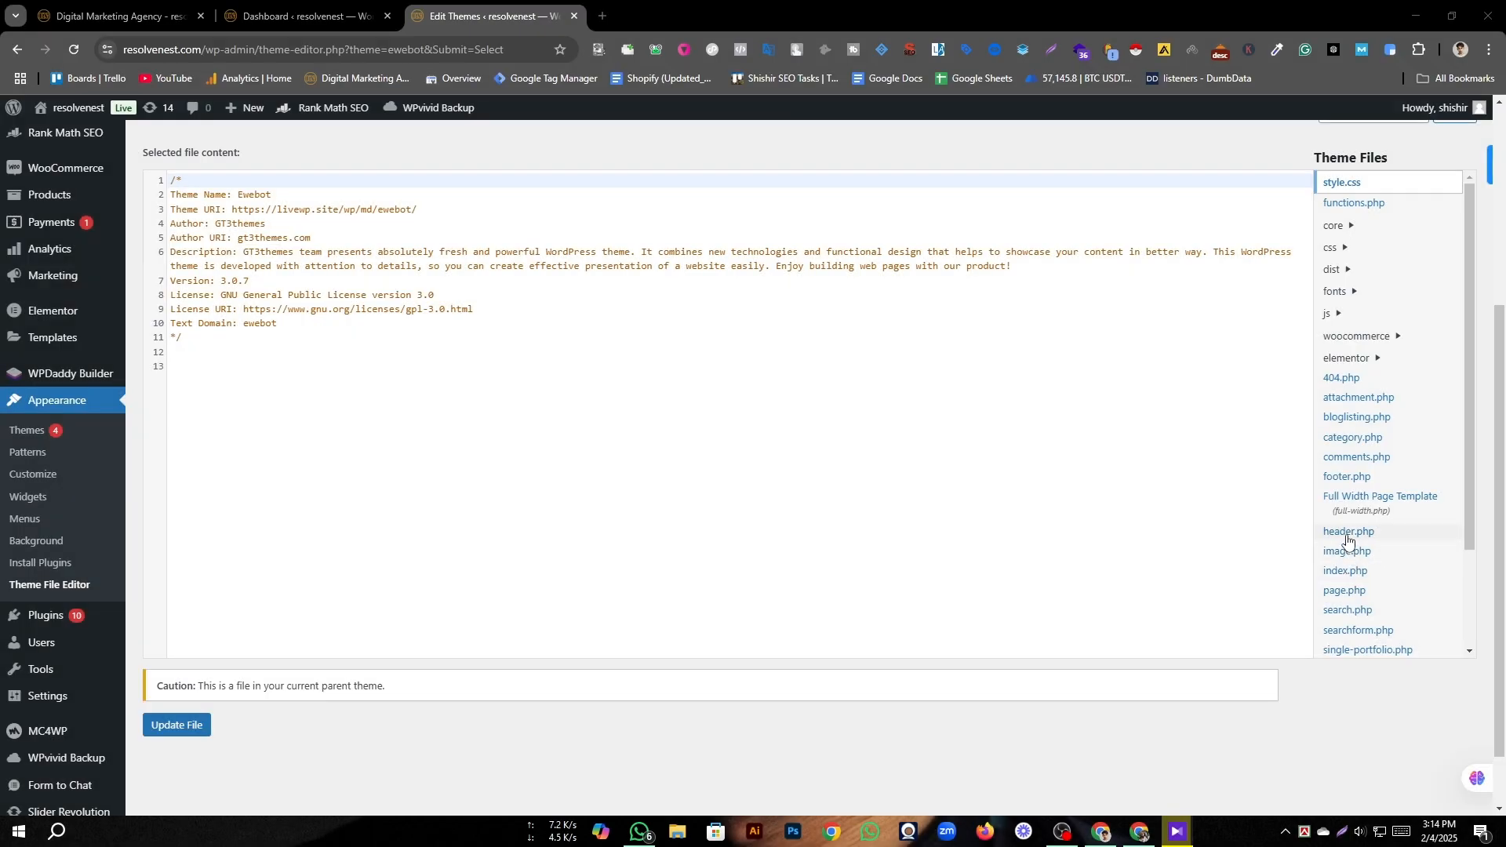
{"action": "left_click", "coordinate": [1350, 532]}
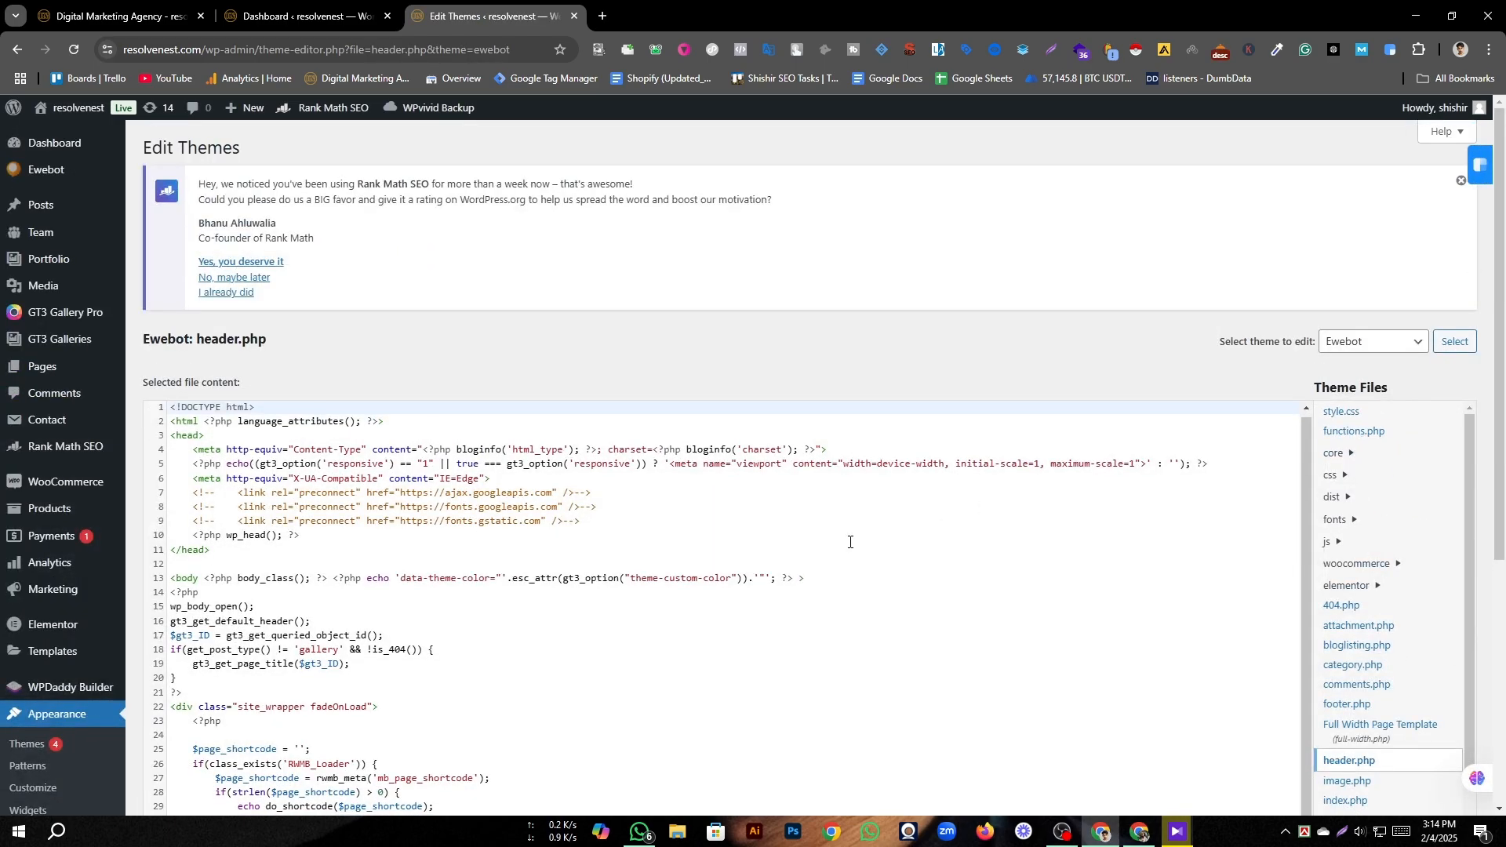
Locate the head section in header.php and mark it with a temporary screen-capture selection and an arrow to the closing </head> tag.
{"action": "scroll", "coordinate": [851, 539], "scroll_direction": "down", "scroll_amount": 2}
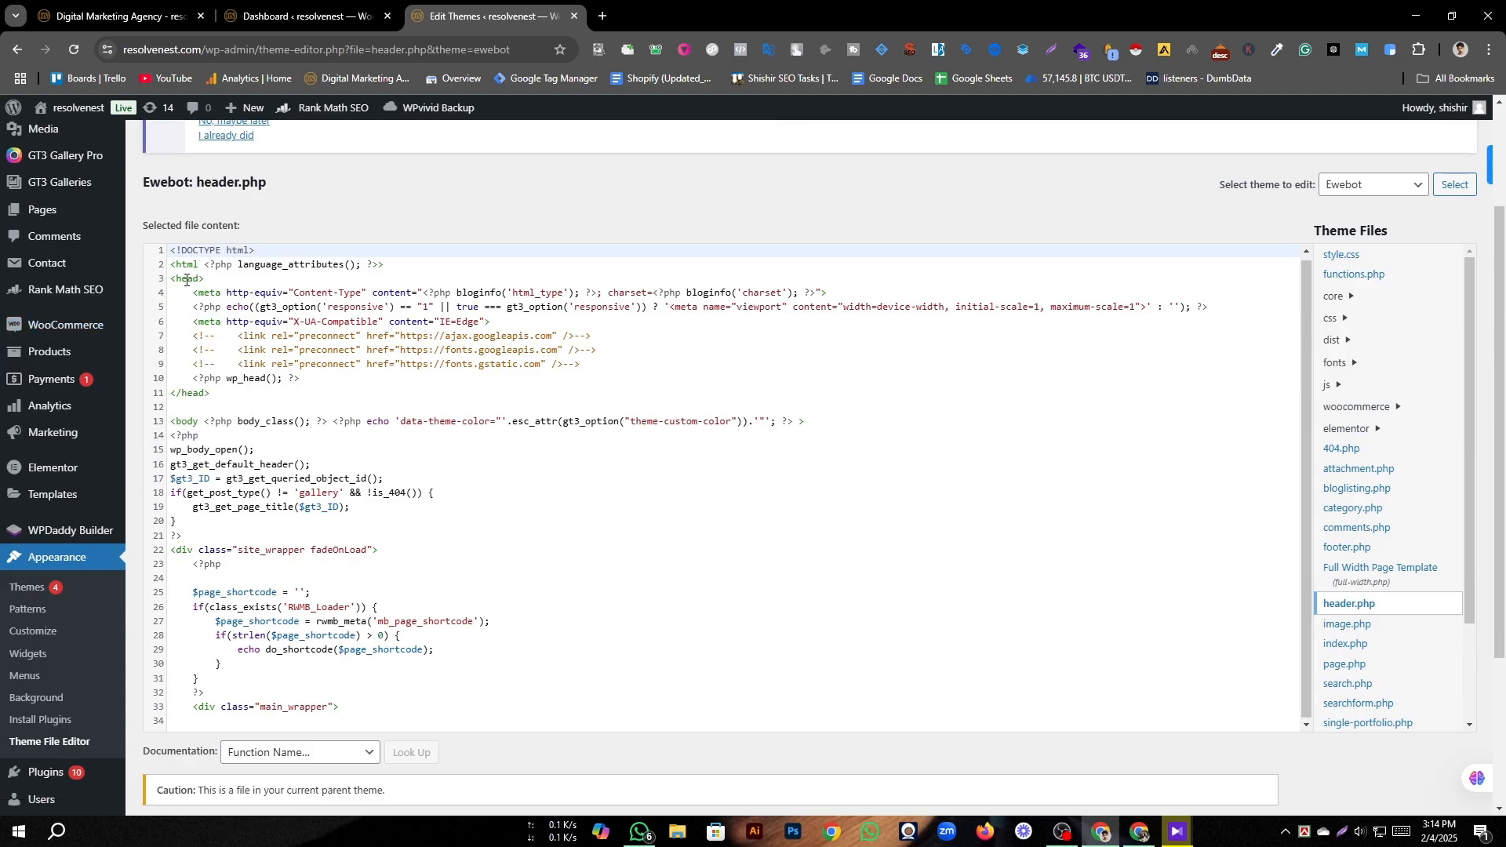
{"action": "left_click", "coordinate": [187, 279]}
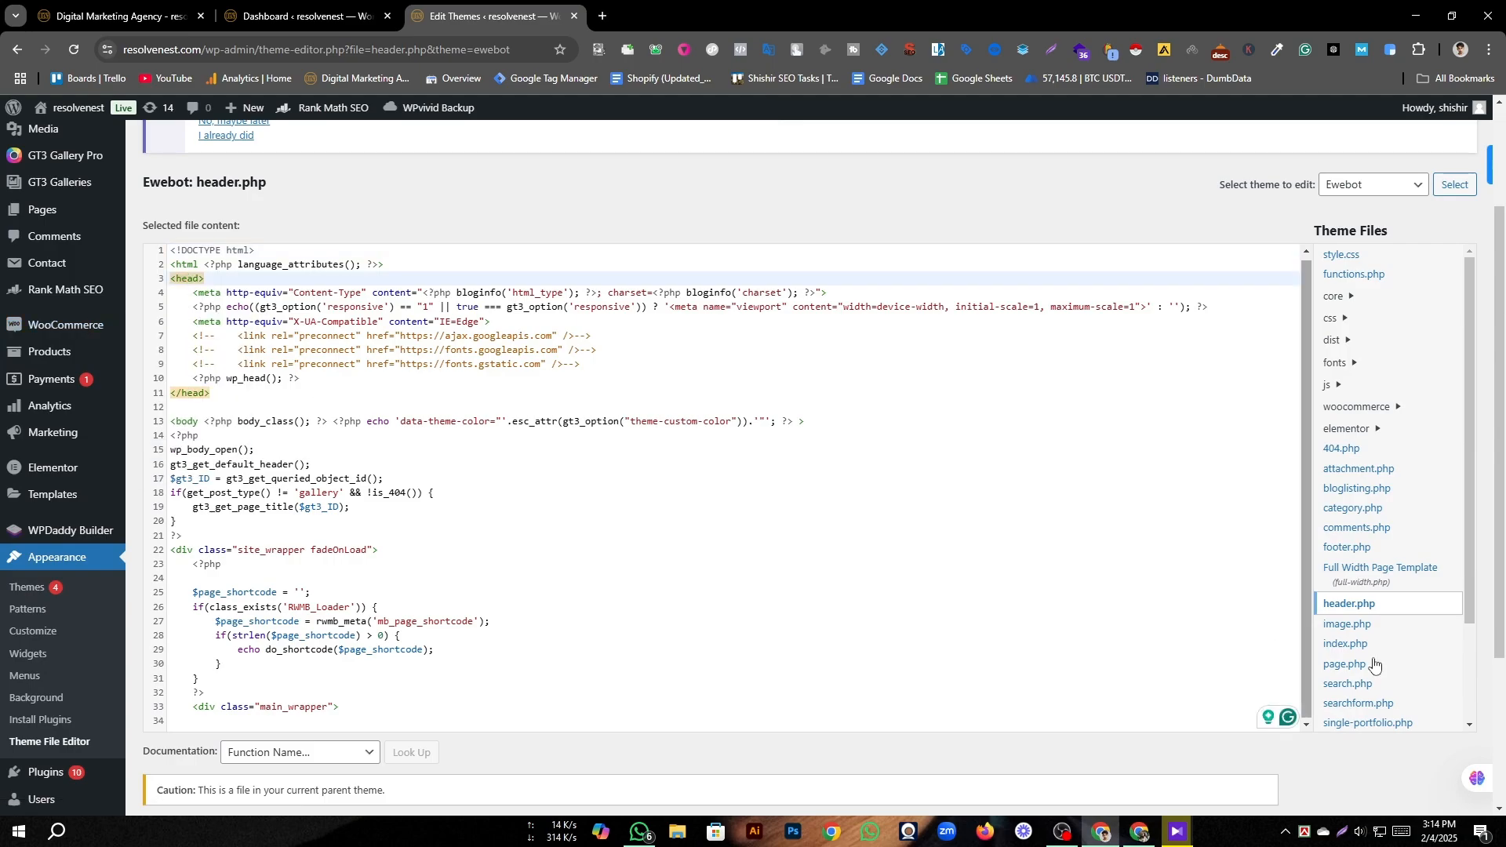
{"action": "key", "text": "Print"}
{"action": "left_click_drag", "start_coordinate": [159, 262], "coordinate": [791, 413]}
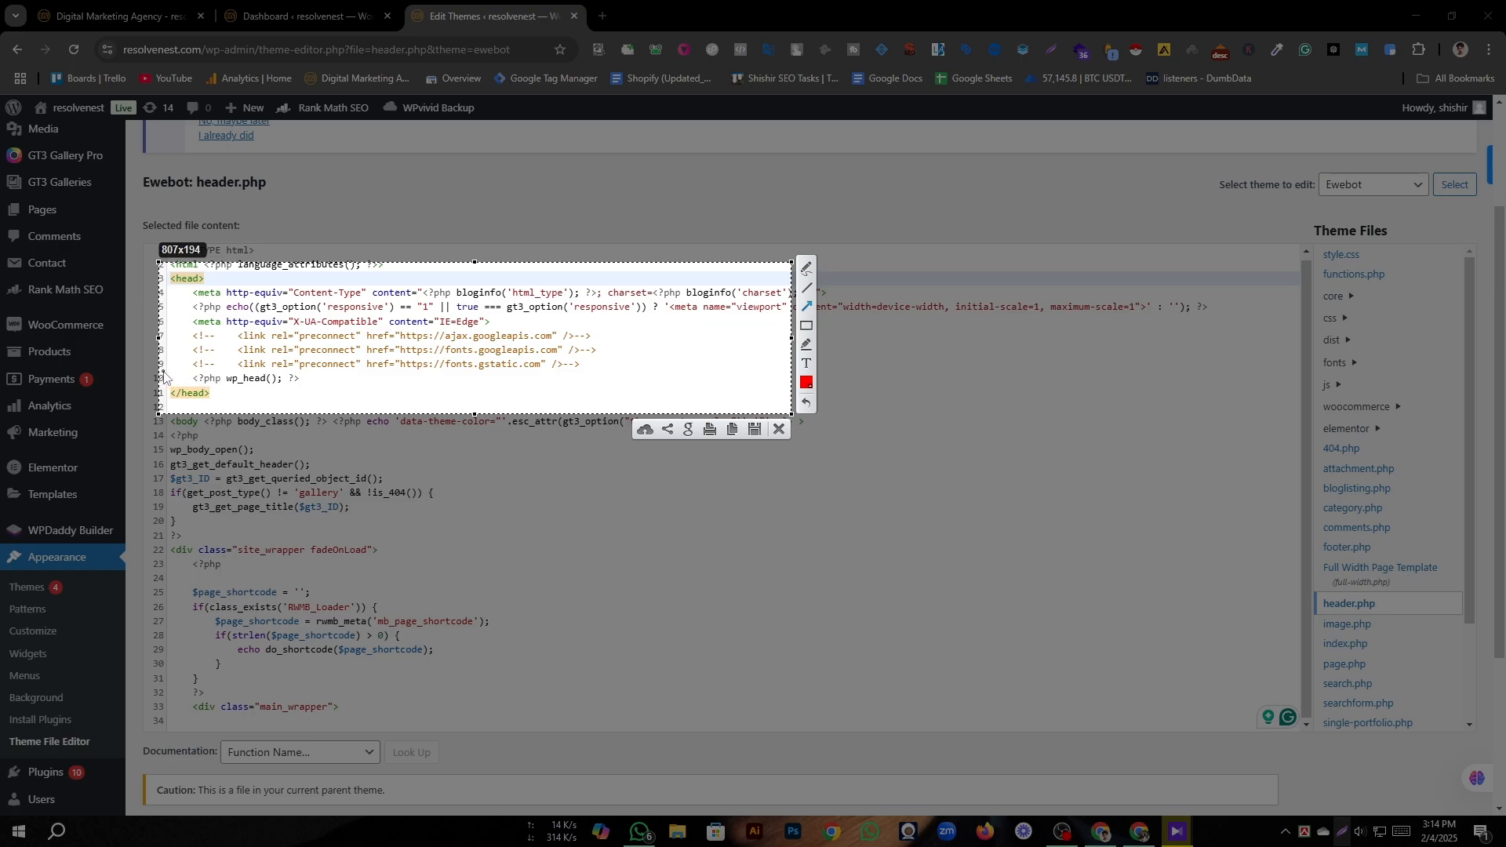
{"action": "left_click_drag", "start_coordinate": [167, 450], "coordinate": [176, 400]}
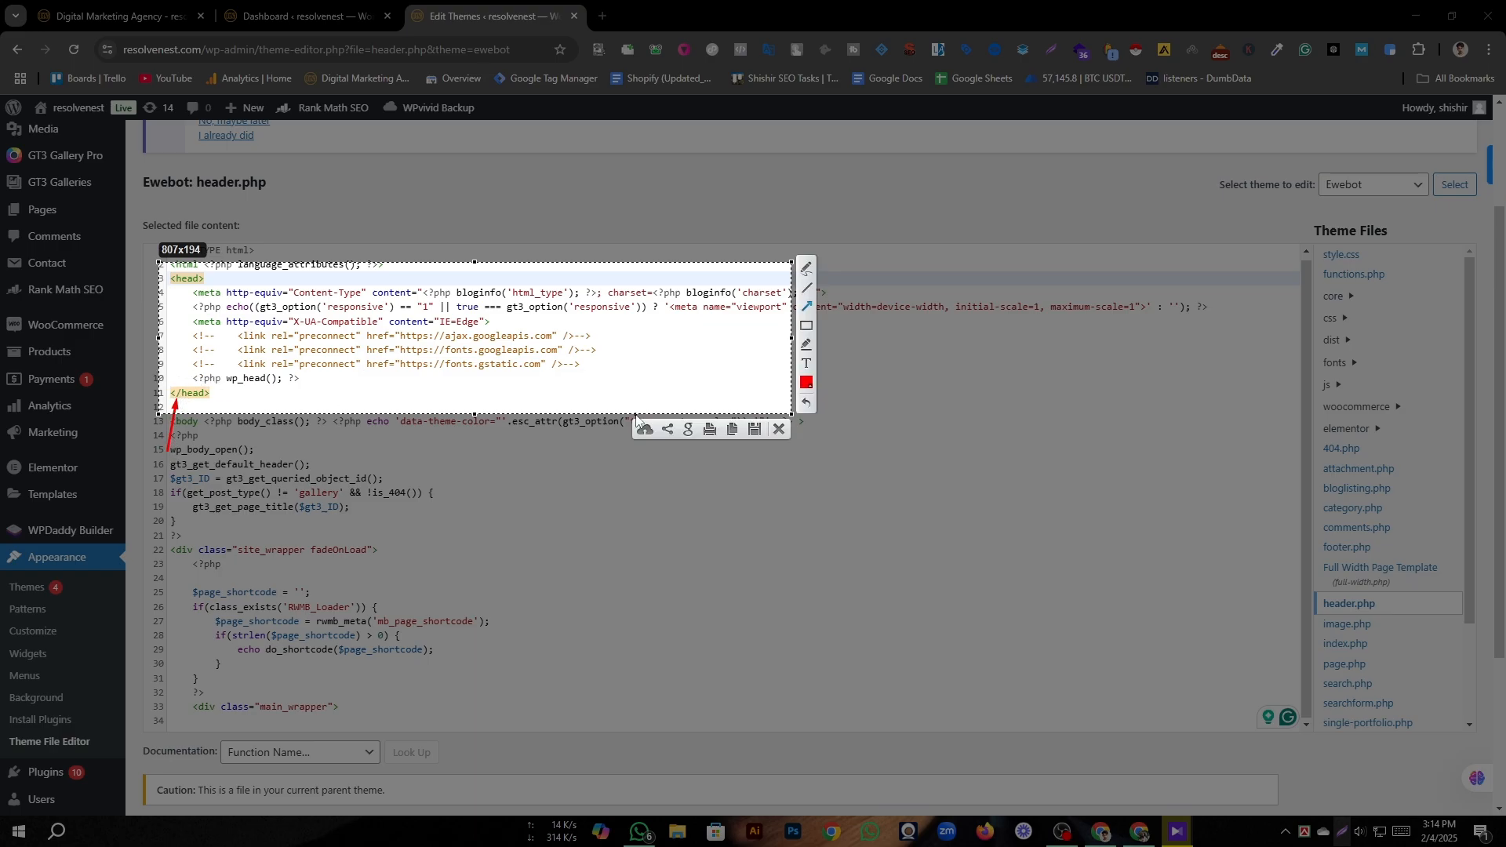
{"action": "left_click", "coordinate": [779, 429]}
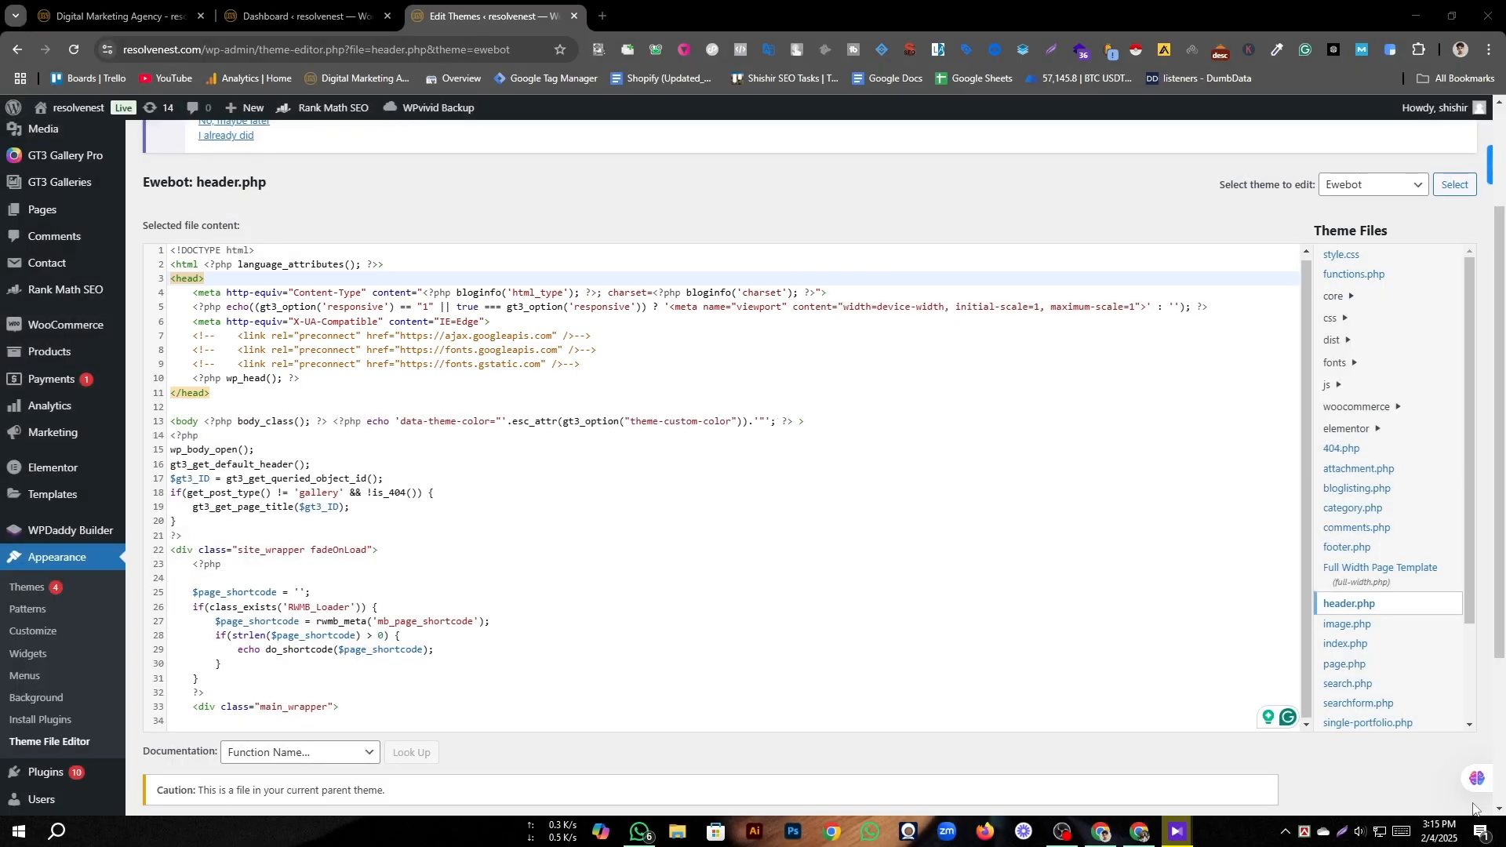
Mark only the closing </head> tag with a small screen-capture selection and discard the capture.
{"action": "left_click", "coordinate": [1344, 835]}
{"action": "left_click_drag", "start_coordinate": [157, 370], "coordinate": [240, 417]}
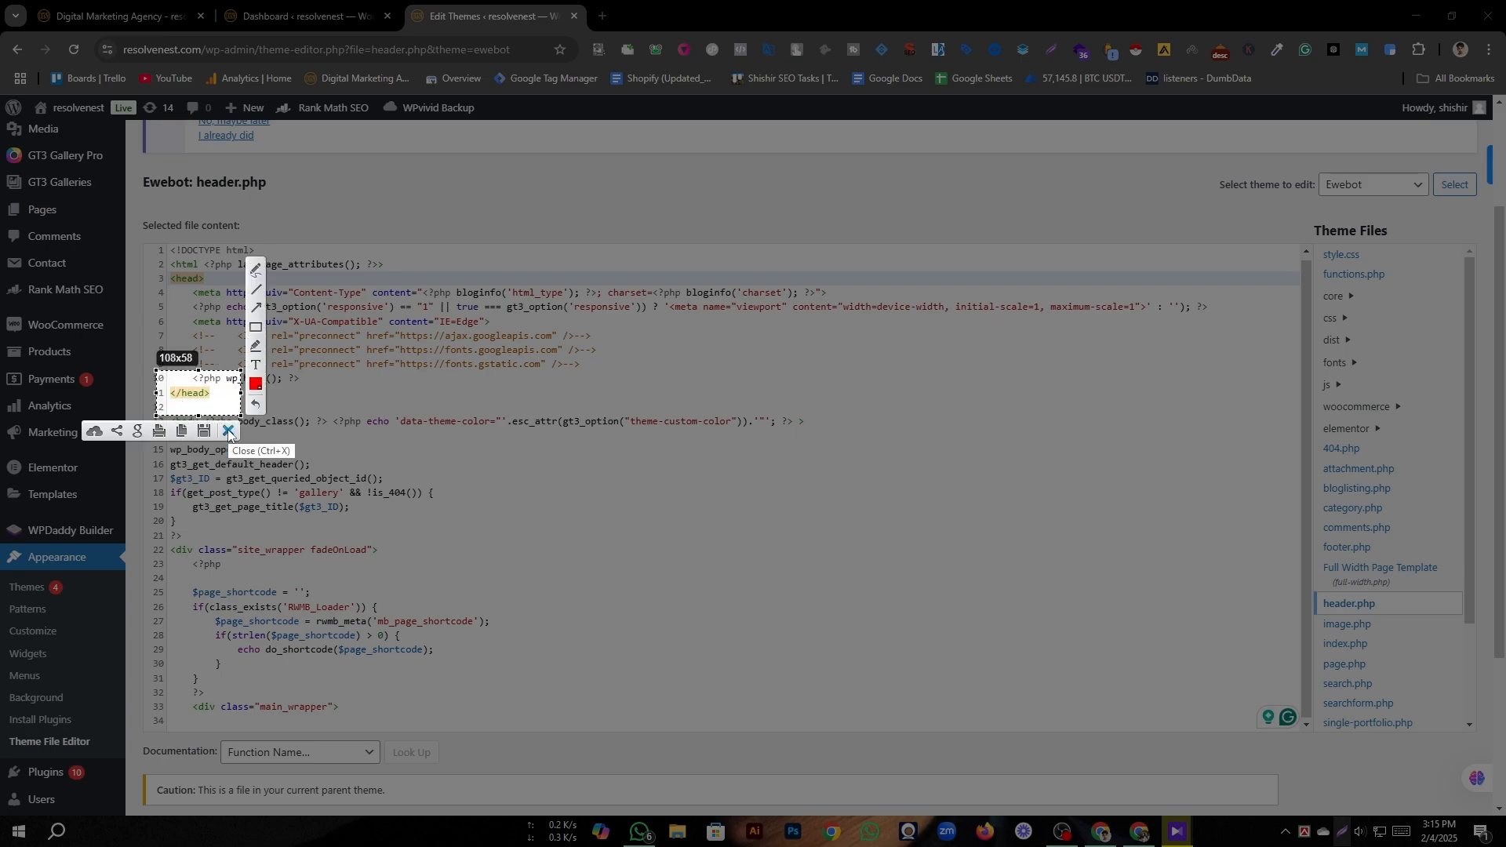
{"action": "left_click", "coordinate": [229, 430]}
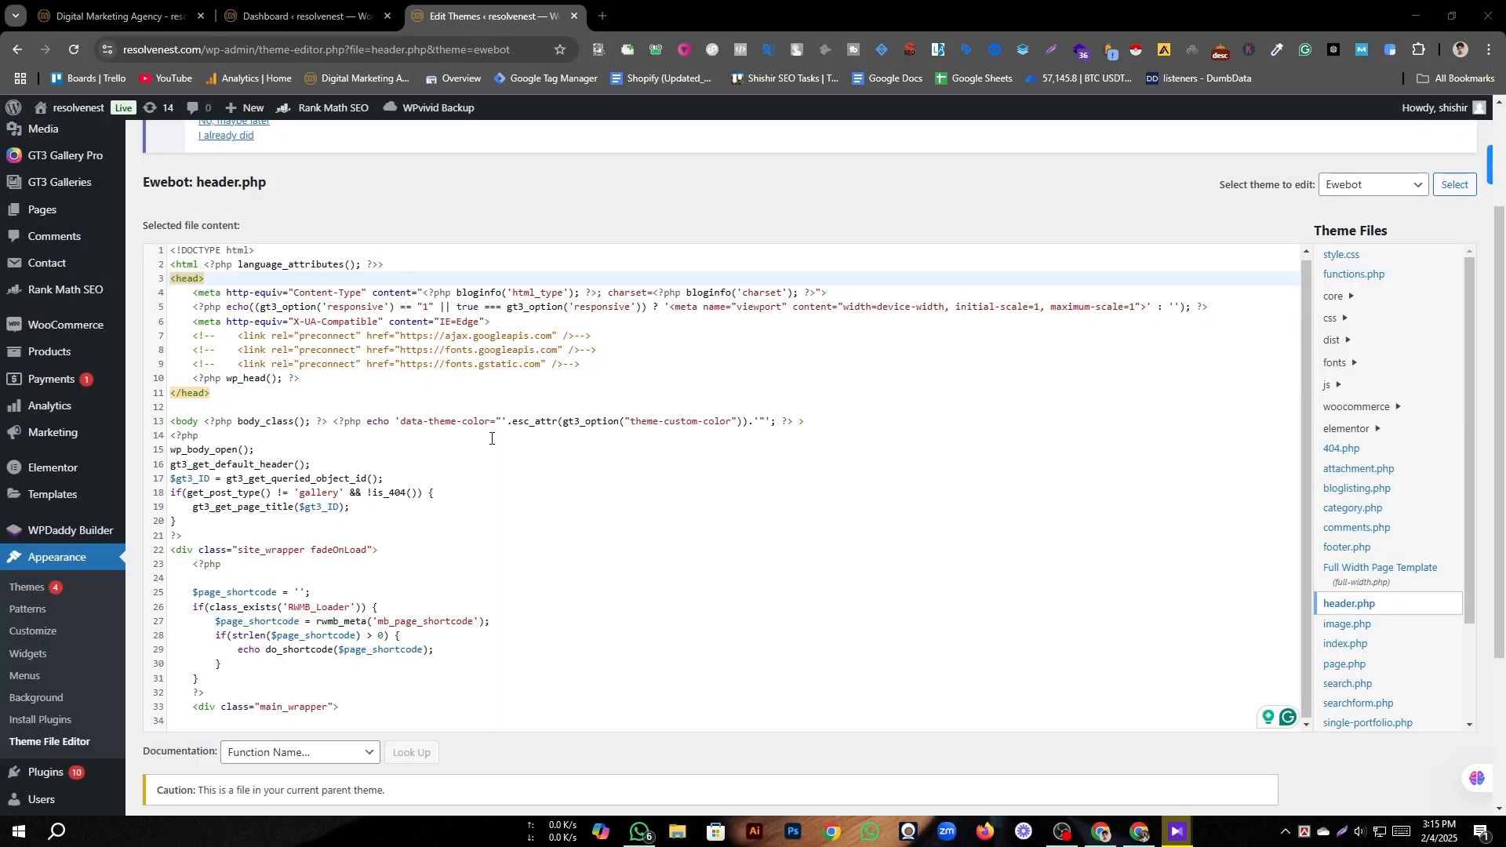
Add four new lines after the wp_head() line and paste the copied google-site-verification meta tag on line 12, before </head>.
{"action": "left_click", "coordinate": [326, 381]}
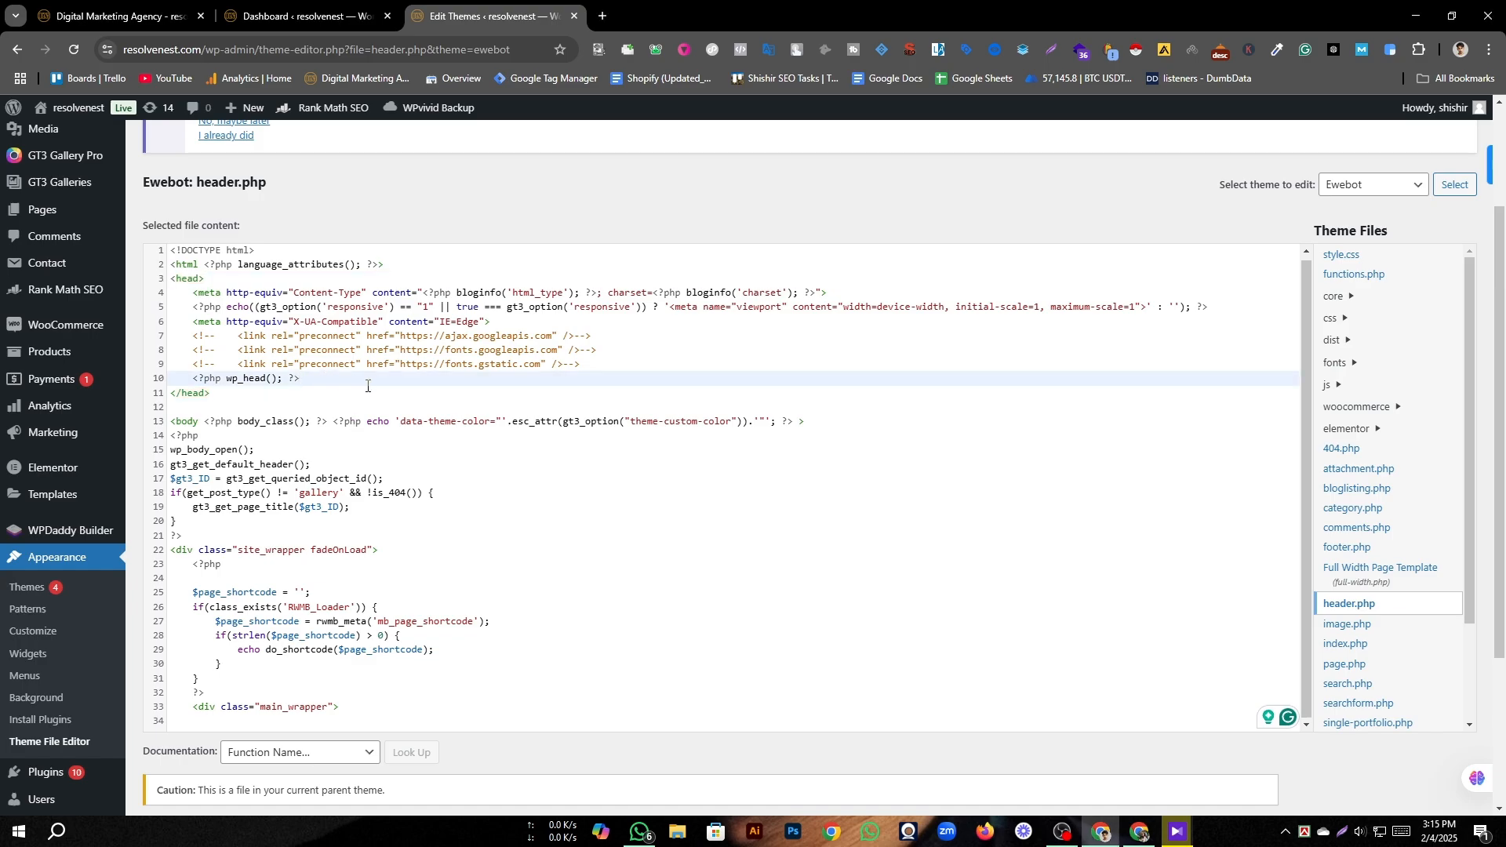
{"action": "key", "text": "Return"}
{"action": "key", "text": "Return"}
{"action": "key", "text": "Return"}
{"action": "key", "text": "Return"}
{"action": "left_click", "coordinate": [219, 410]}
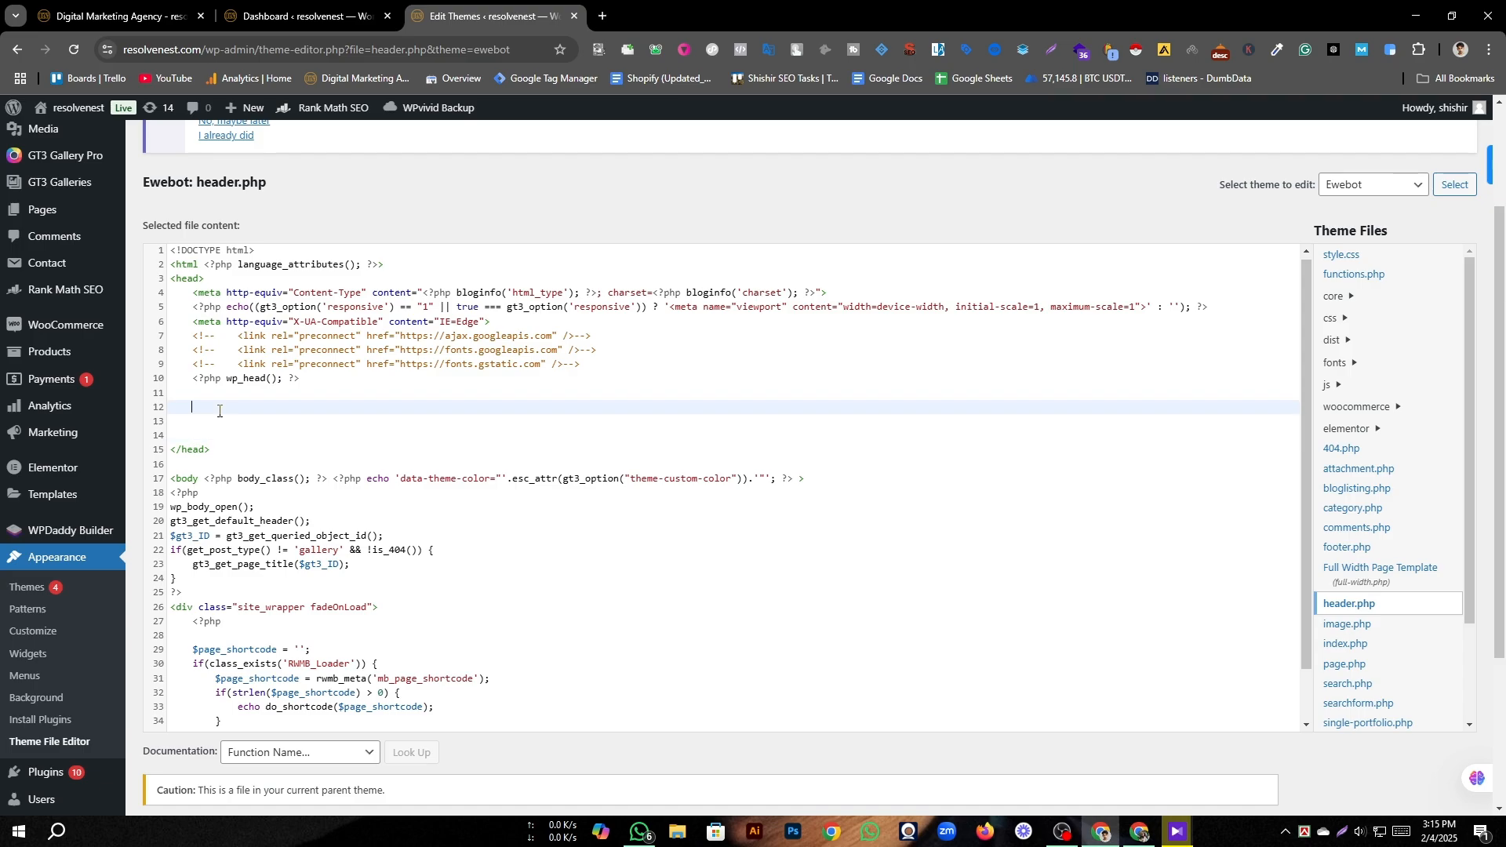
{"action": "type", "text": "<meta name=\"google-site-verification\" content=\"KUrYJoc-vAYRQdRPQy5xwq-4aTrJj1aPAX5SWYKsWOk\" />"}
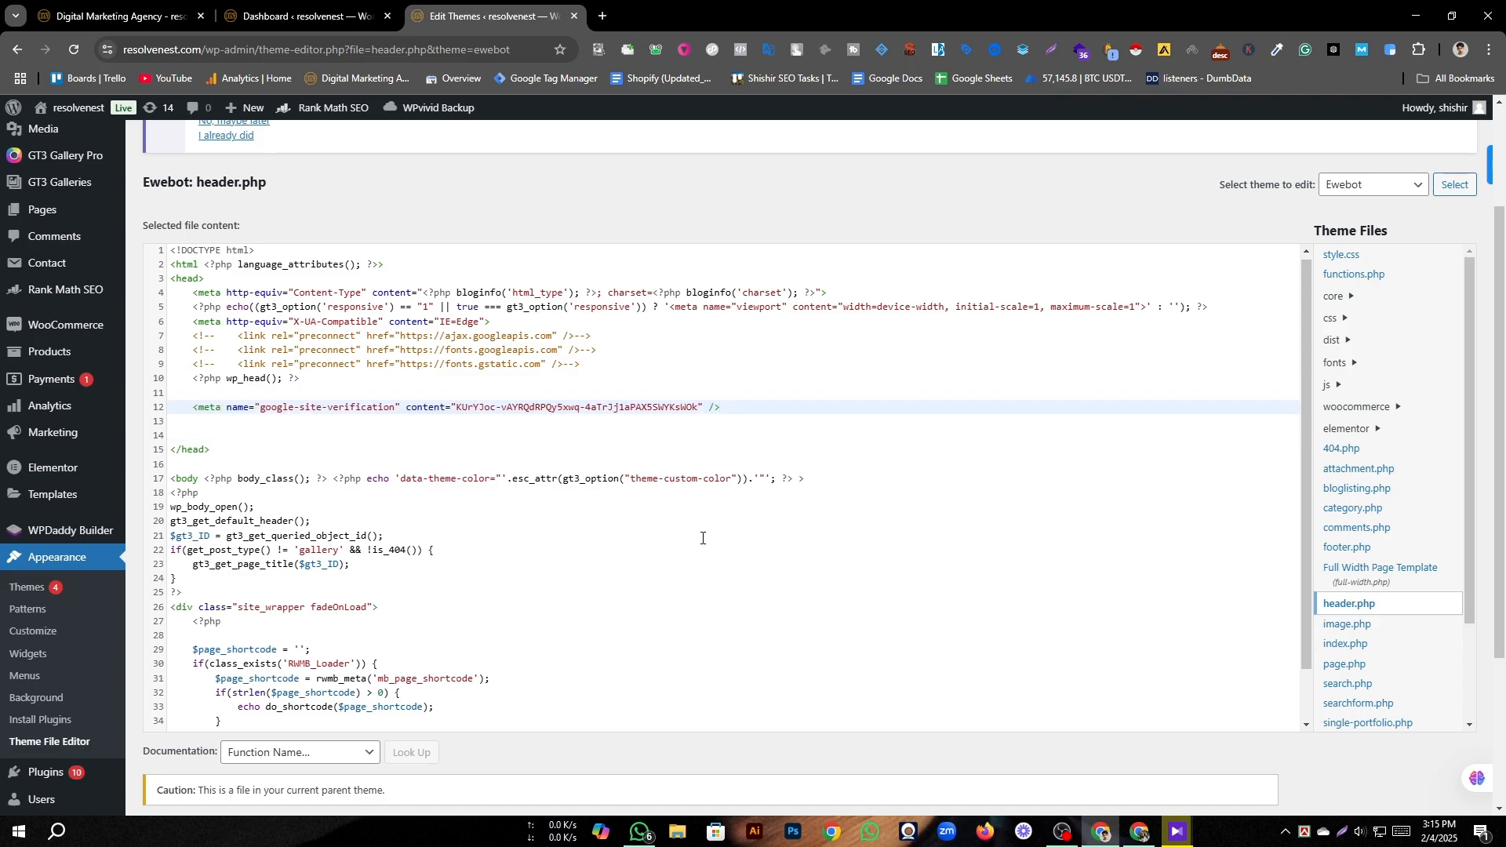
Save the edited header.php file of the Ewebot theme and highlight the save message.
{"action": "scroll", "coordinate": [427, 664], "scroll_direction": "down", "scroll_amount": 4}
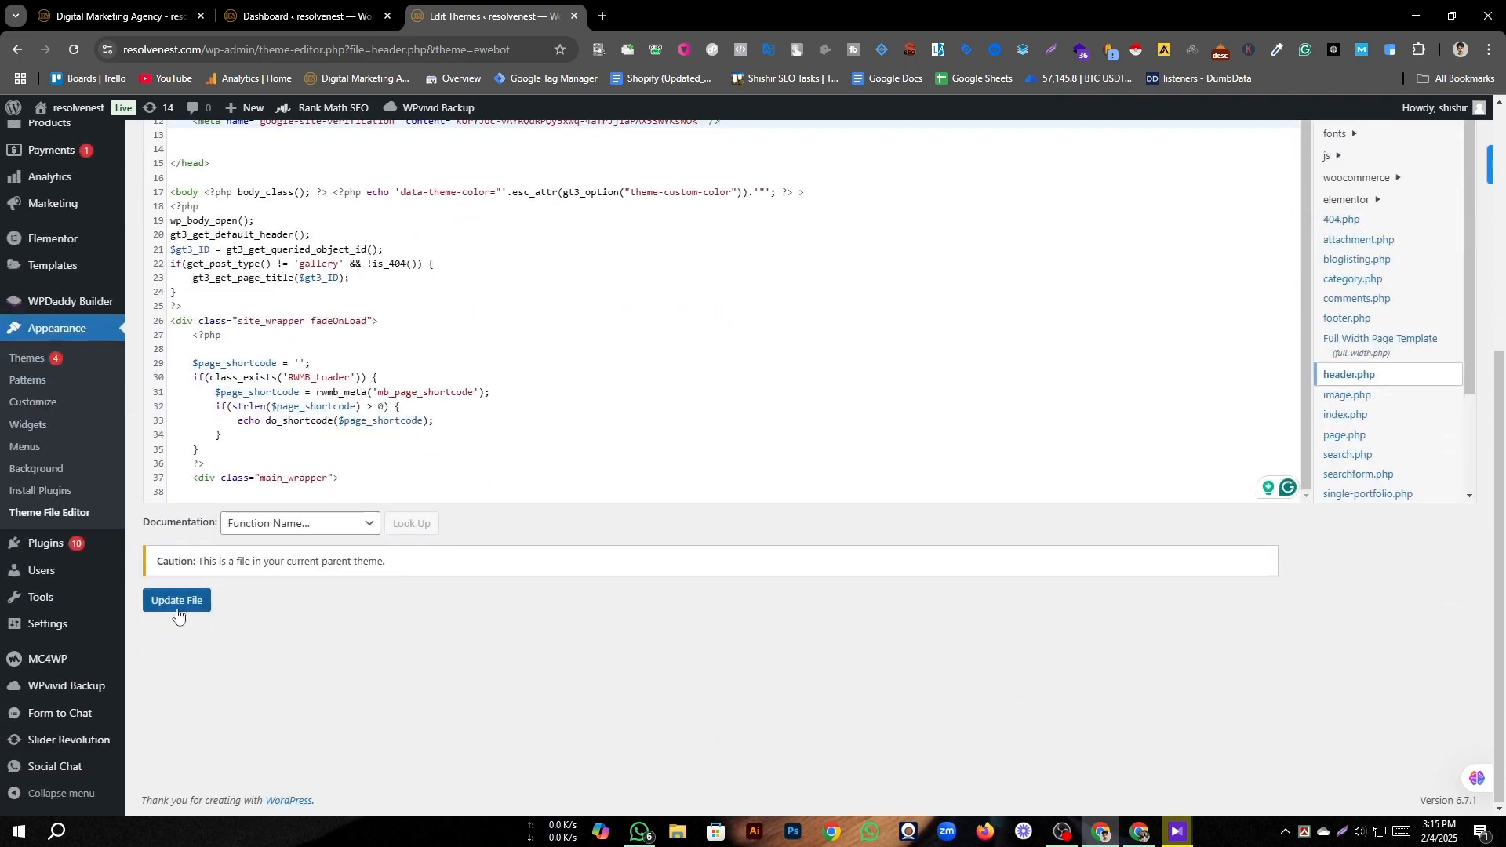
{"action": "left_click", "coordinate": [174, 606]}
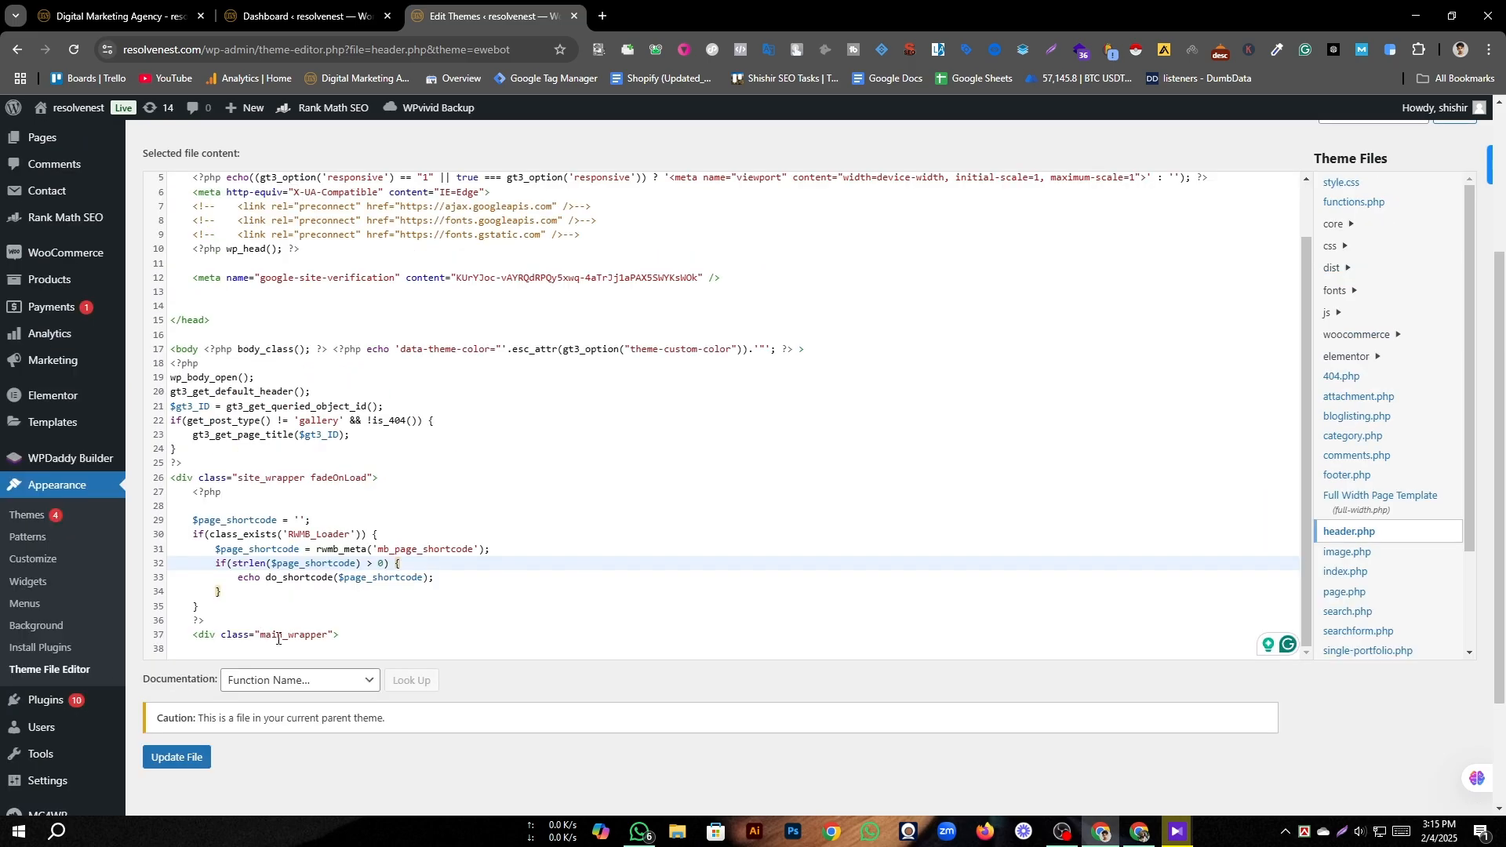
{"action": "left_click", "coordinate": [195, 756]}
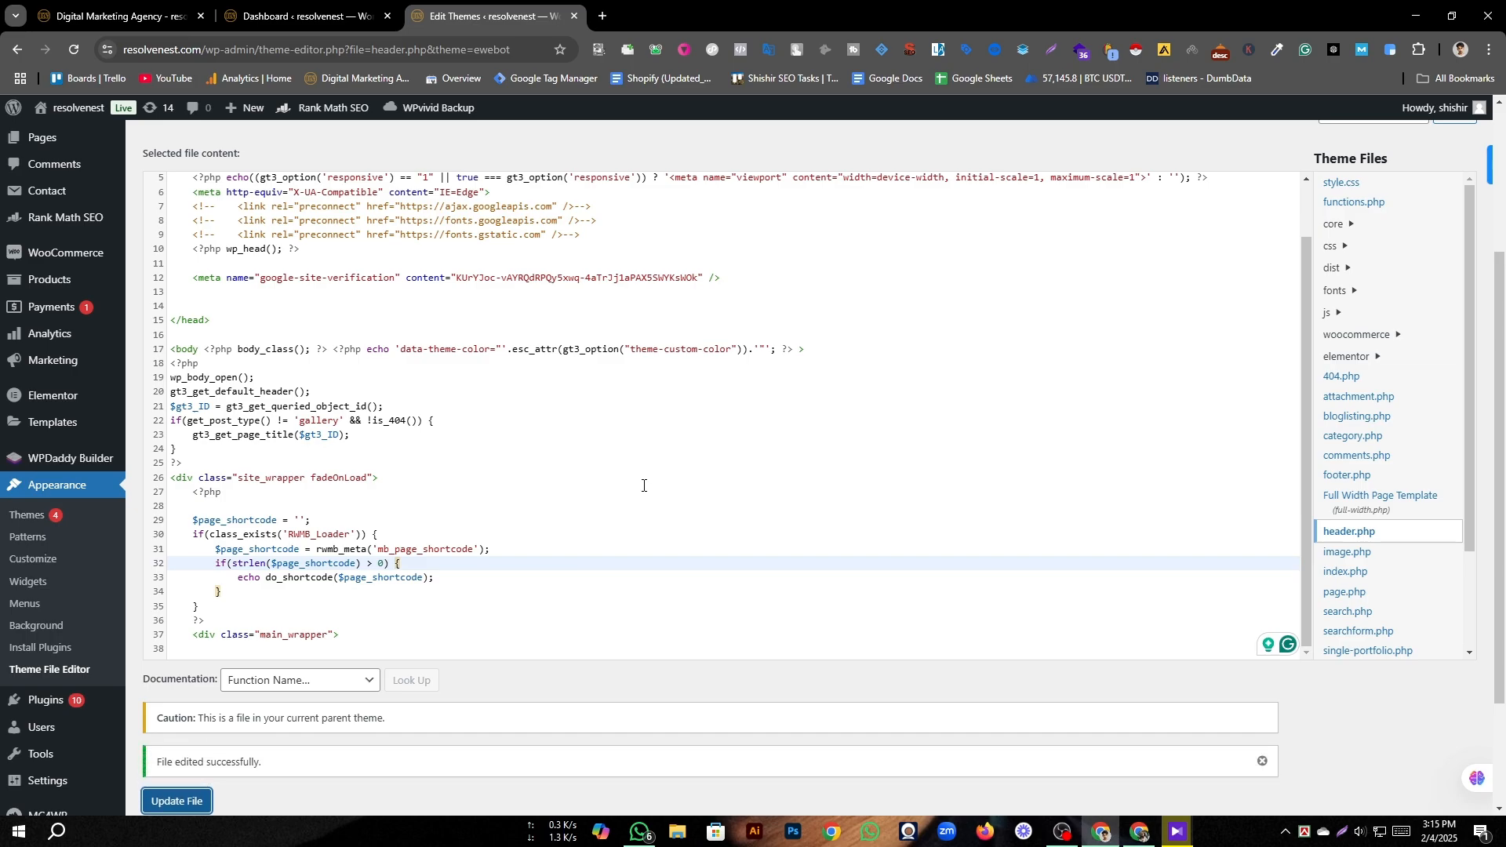
{"action": "left_click_drag", "start_coordinate": [267, 606], "coordinate": [160, 604]}
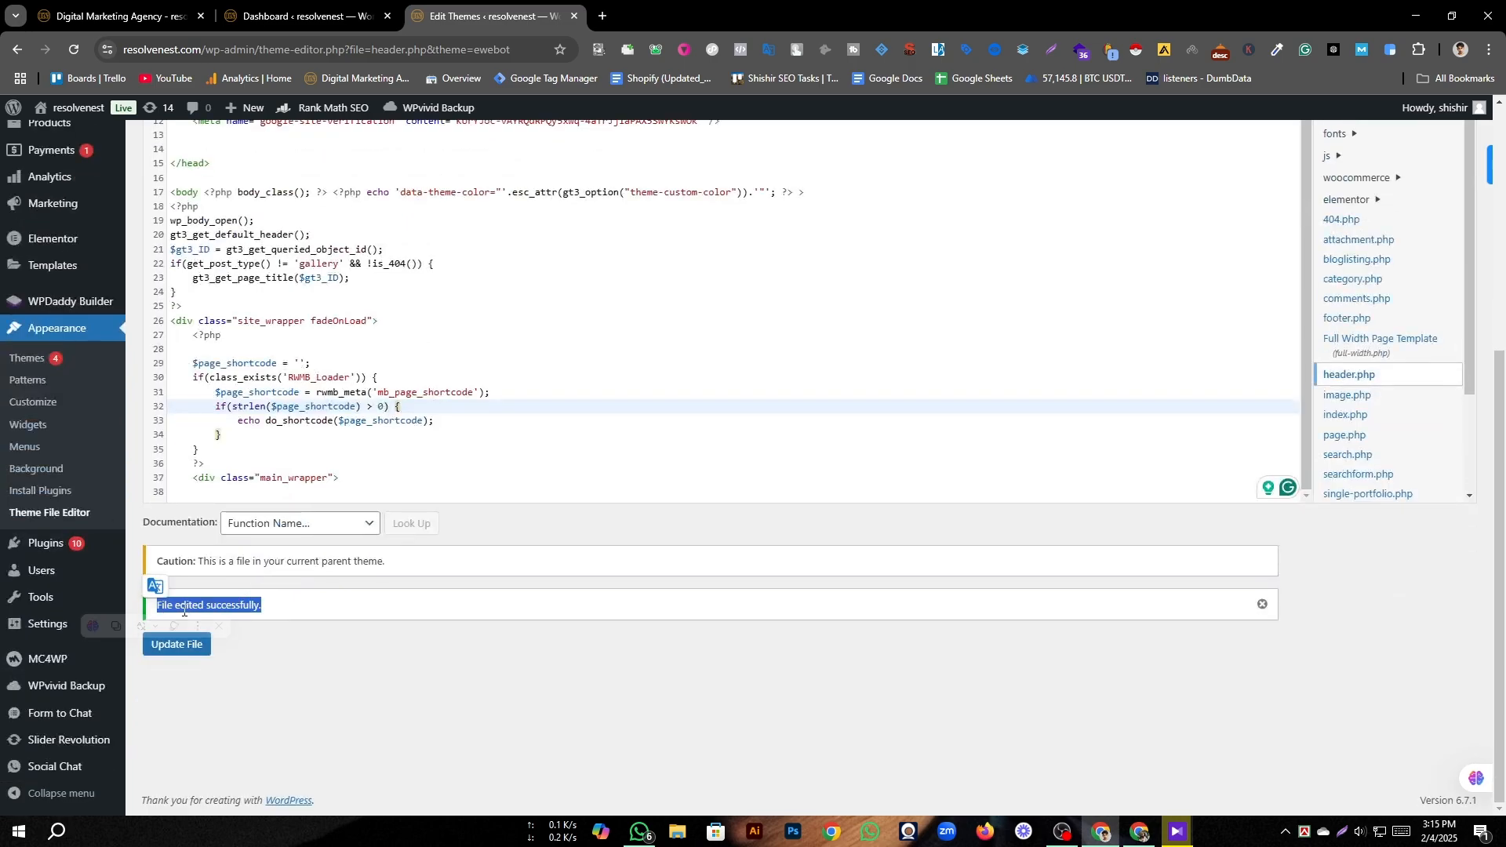
Return to the Search Console window, mark the HTML tag method's verify option with a temporary capture selection, and verify ownership.
{"action": "left_click", "coordinate": [1139, 834]}
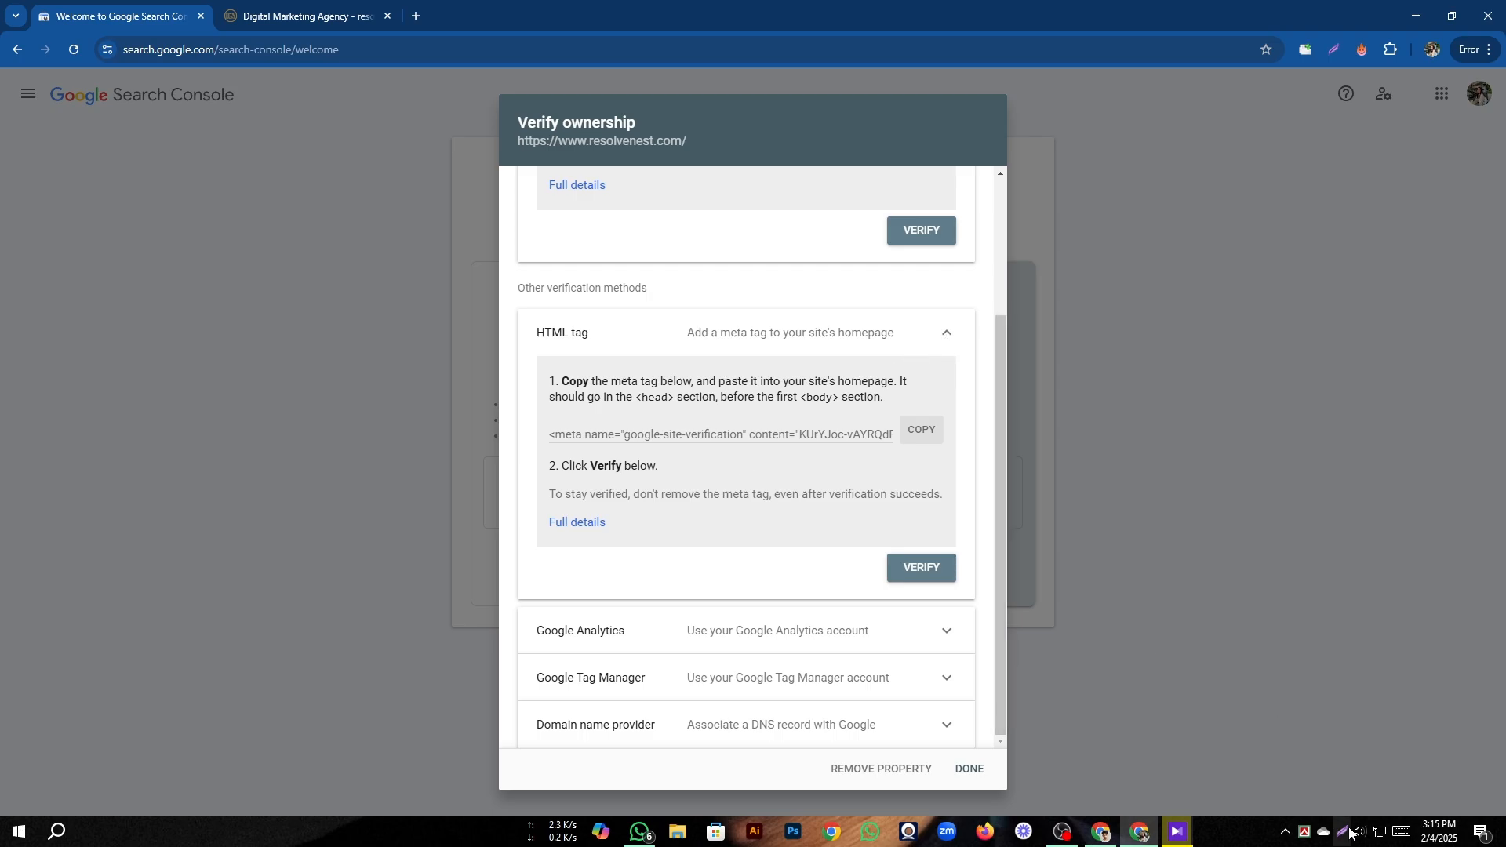
{"action": "key", "text": "Print"}
{"action": "left_click_drag", "start_coordinate": [834, 512], "coordinate": [998, 602]}
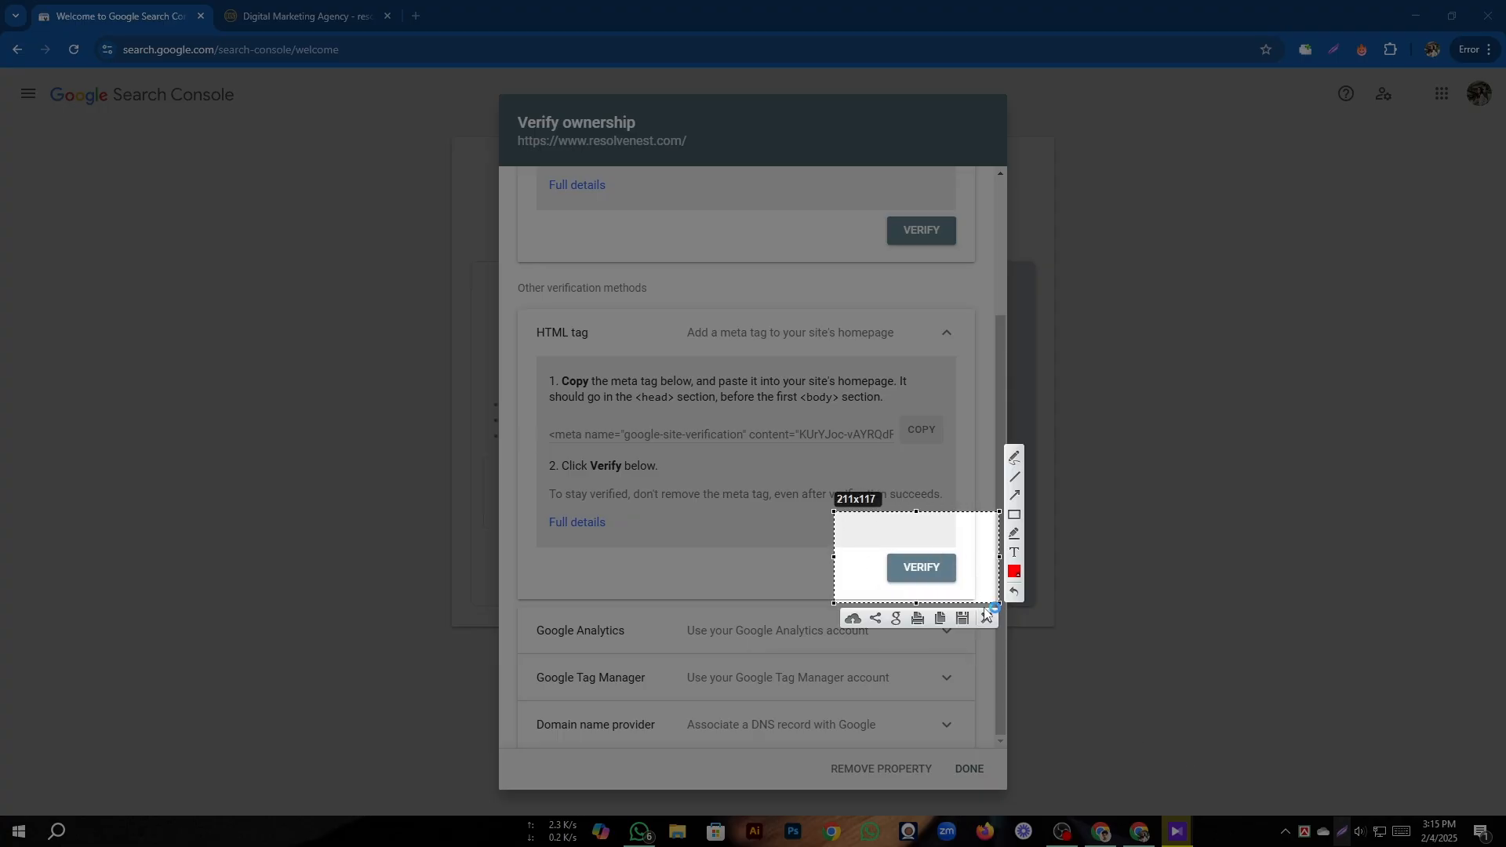
{"action": "left_click", "coordinate": [984, 620]}
{"action": "left_click", "coordinate": [917, 573]}
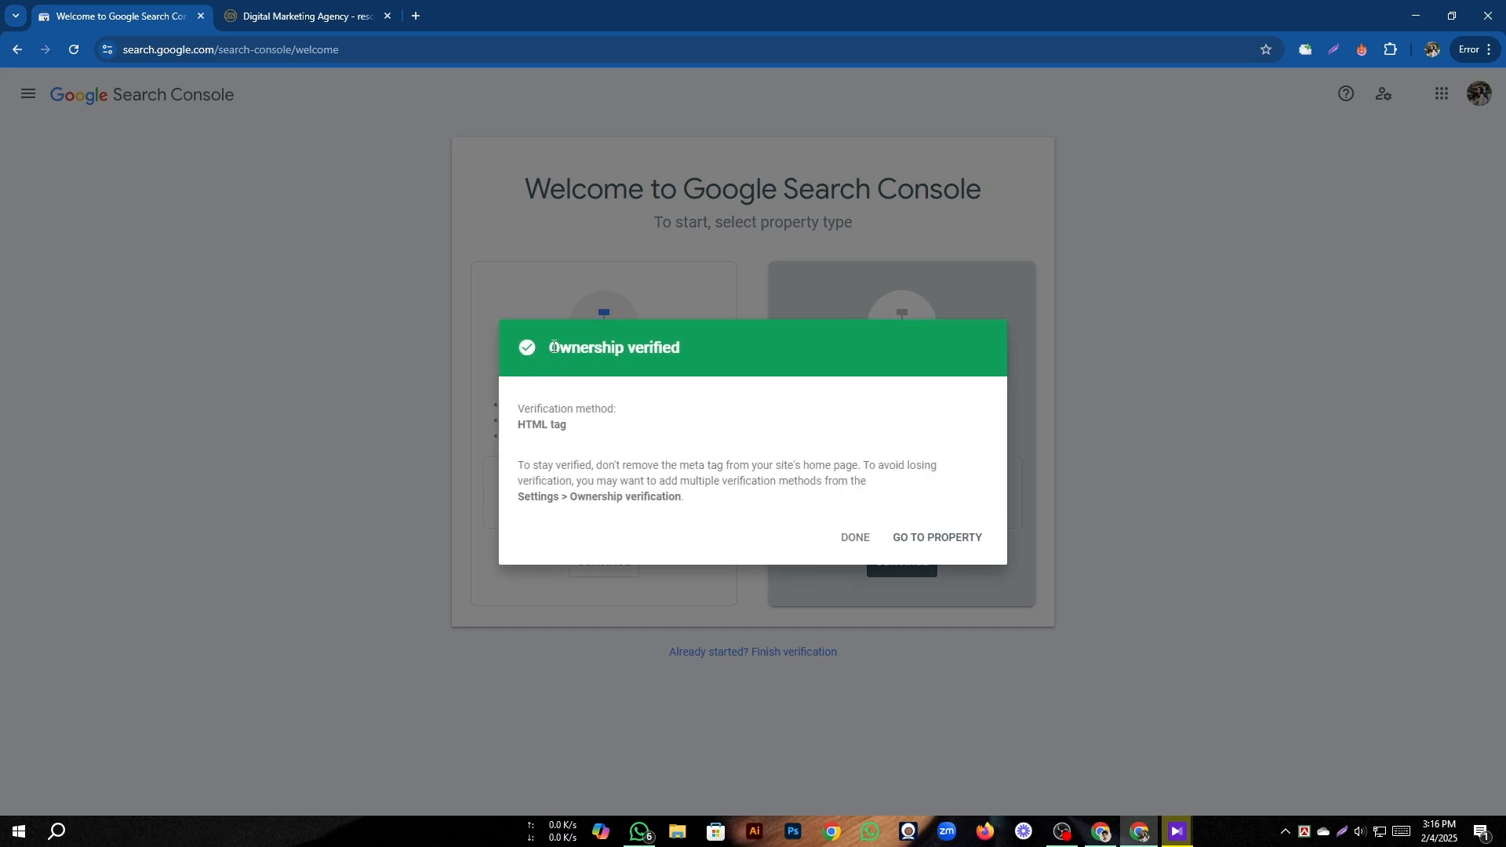
Highlight the ownership verification heading, go to the verified property, and view its Performance report before returning to the Overview.
{"action": "left_click_drag", "start_coordinate": [553, 347], "coordinate": [684, 363]}
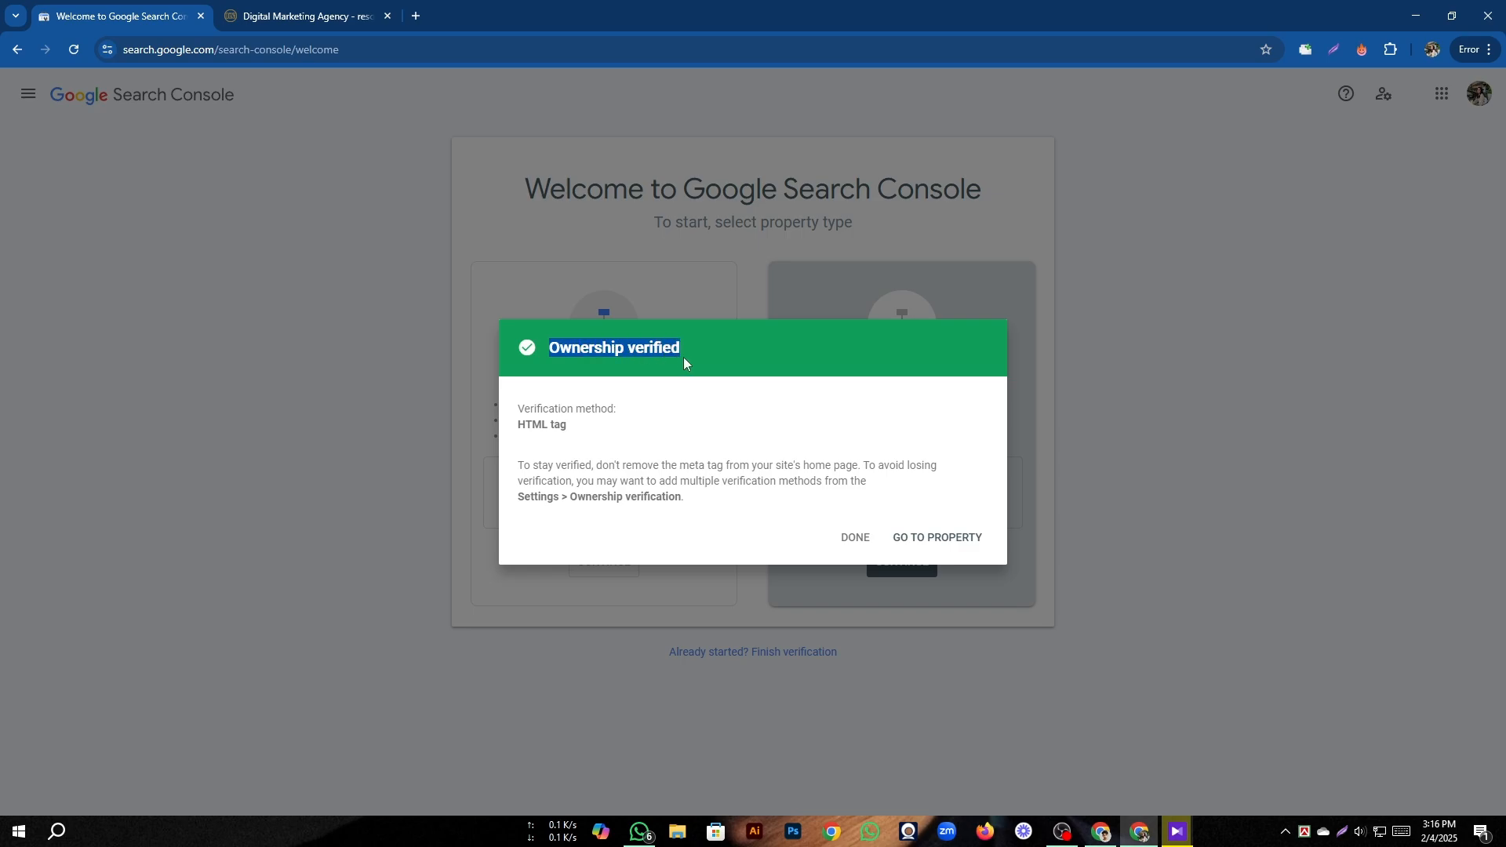
{"action": "left_click", "coordinate": [916, 541]}
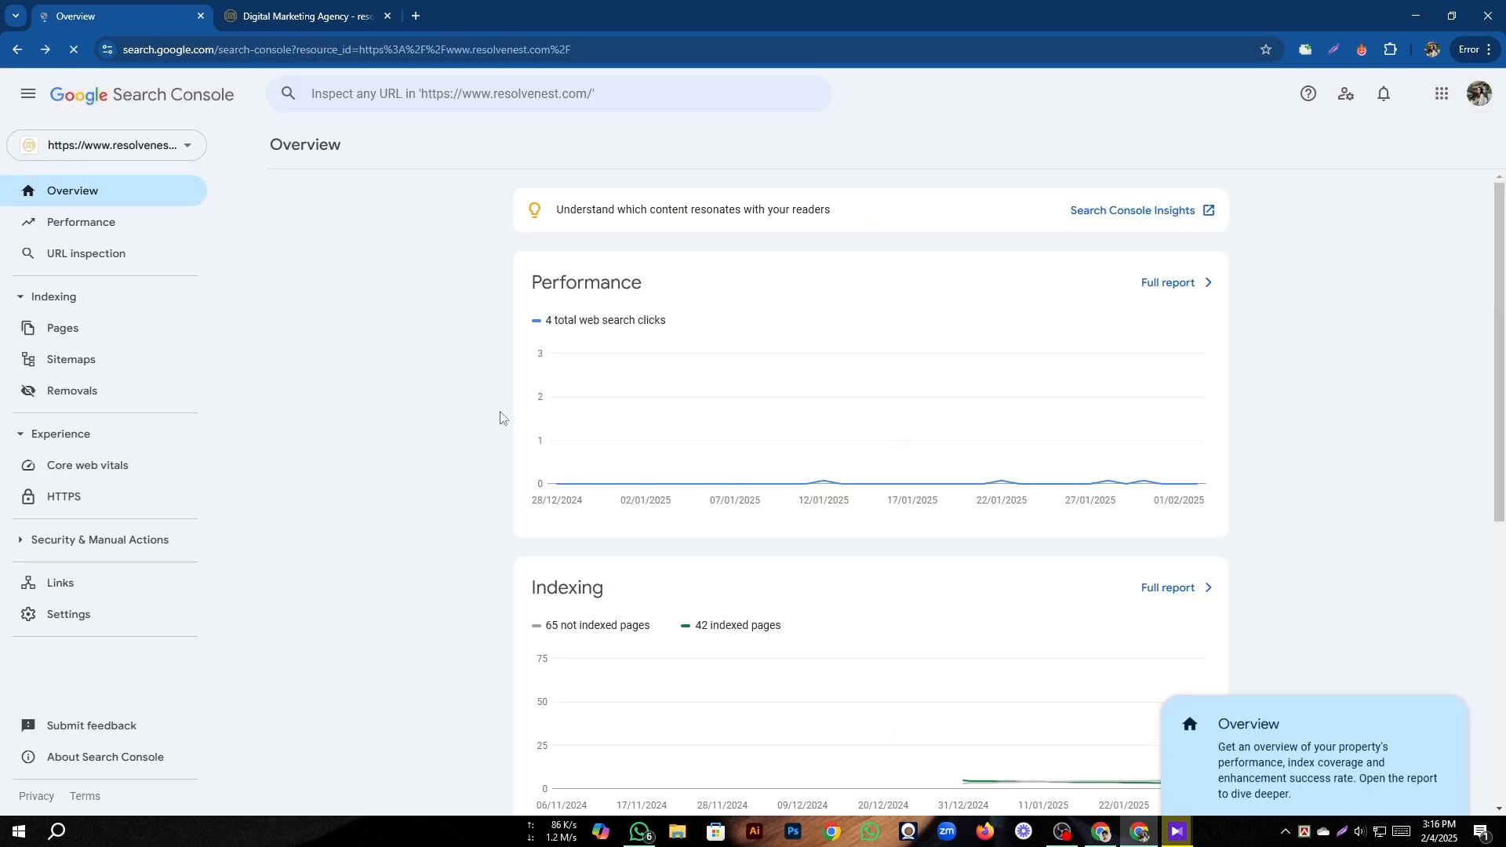
{"action": "left_click", "coordinate": [106, 224]}
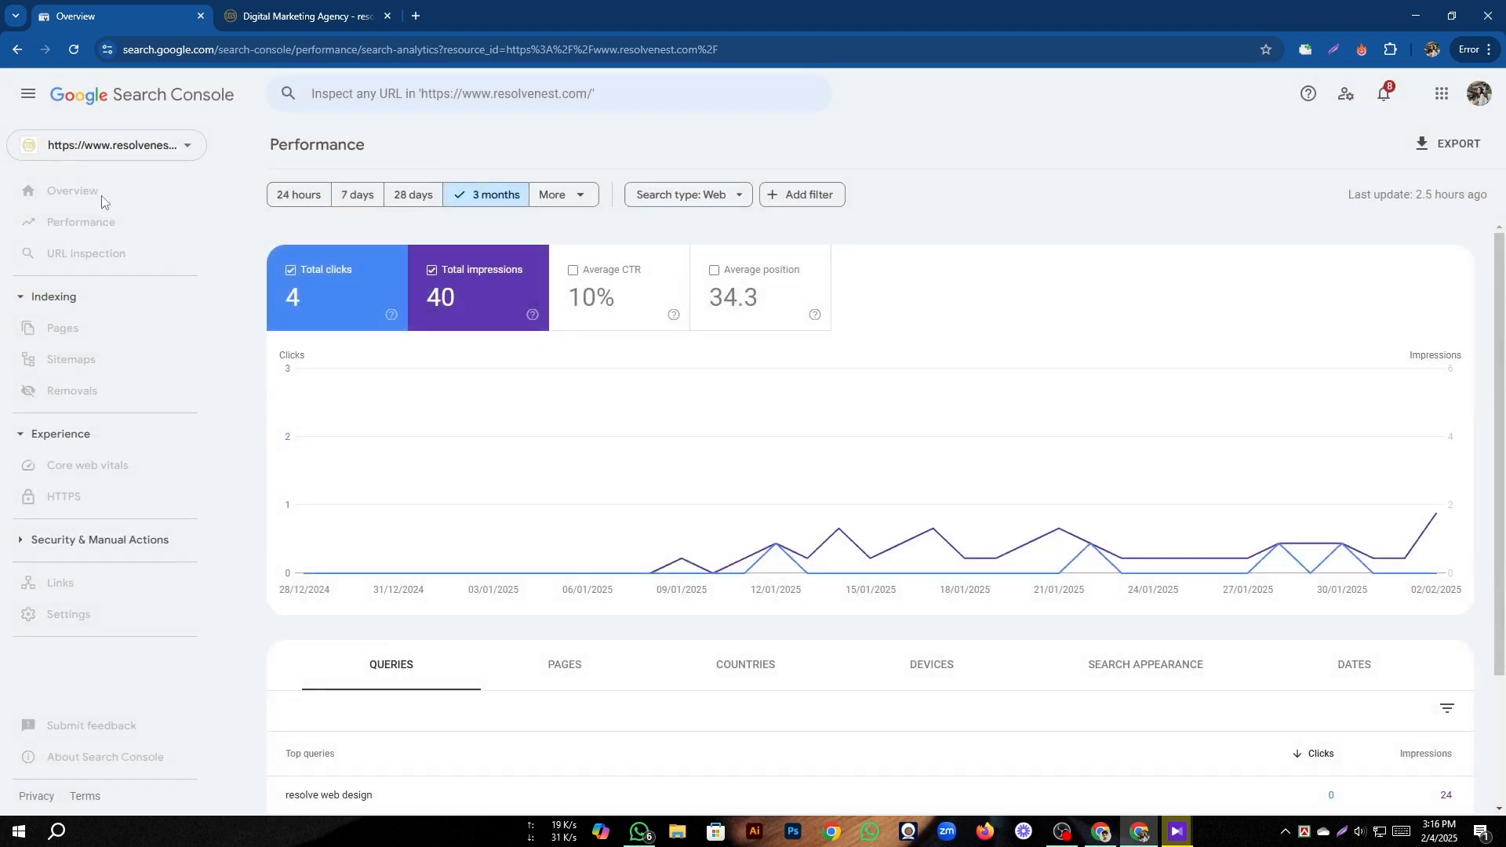
{"action": "left_click", "coordinate": [99, 198]}
Outline the Overview, Performance and URL inspection entries with a red rectangle in a temporary screen capture, then discard the capture.
{"action": "left_click", "coordinate": [1348, 832]}
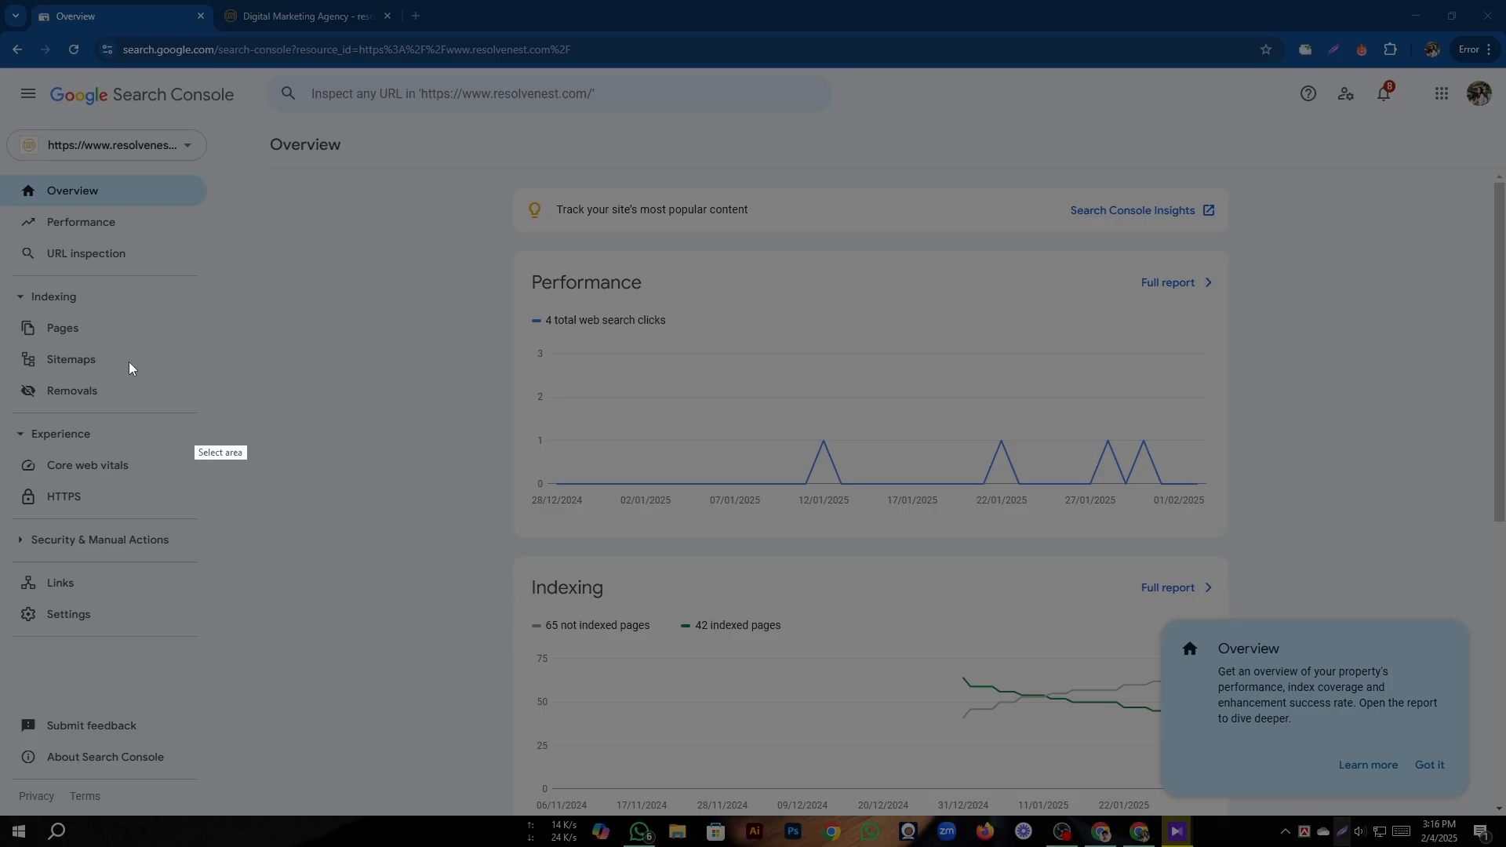
{"action": "mouse_move", "coordinate": [2, 161]}
{"action": "left_mouse_down"}
{"action": "mouse_move", "coordinate": [389, 296]}
{"action": "mouse_move", "coordinate": [436, 281]}
{"action": "left_mouse_up"}
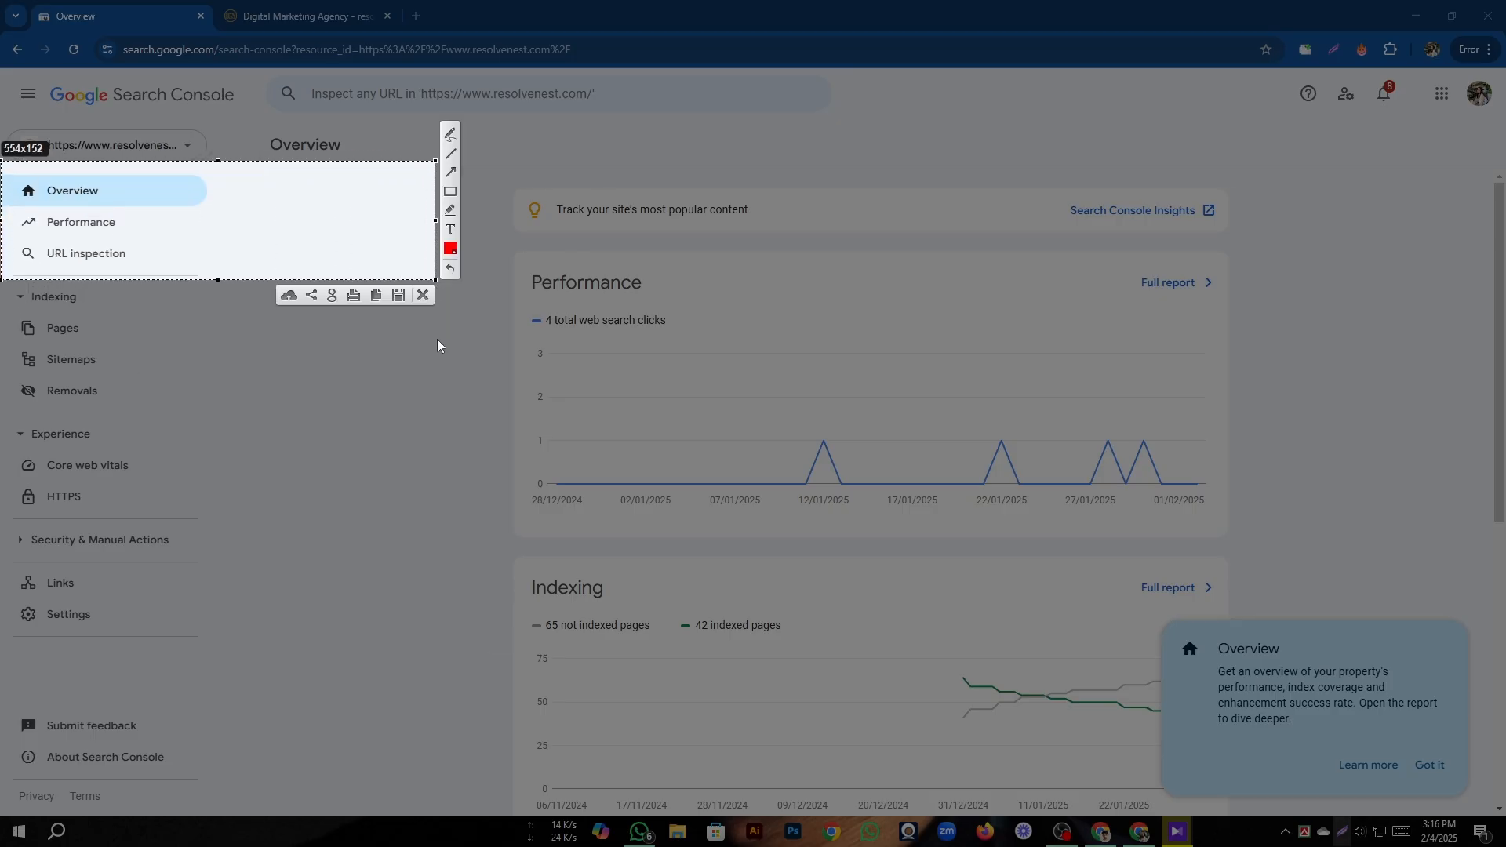
{"action": "left_click", "coordinate": [452, 193]}
{"action": "mouse_move", "coordinate": [19, 179]}
{"action": "left_mouse_down"}
{"action": "mouse_move", "coordinate": [28, 250]}
{"action": "mouse_move", "coordinate": [161, 282]}
{"action": "mouse_move", "coordinate": [196, 271]}
{"action": "left_mouse_up"}
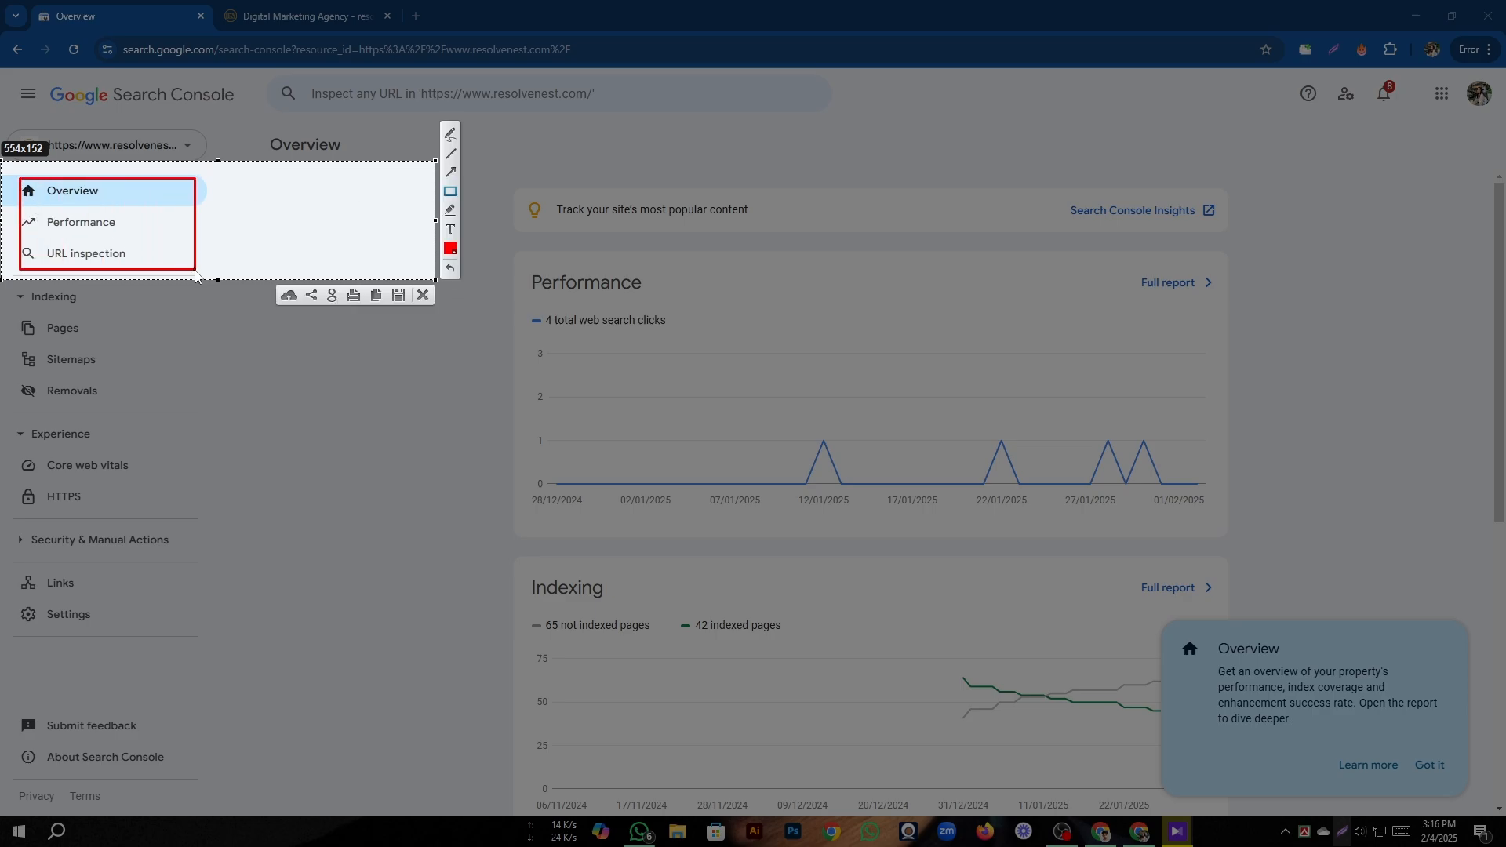
{"action": "left_click", "coordinate": [423, 296]}
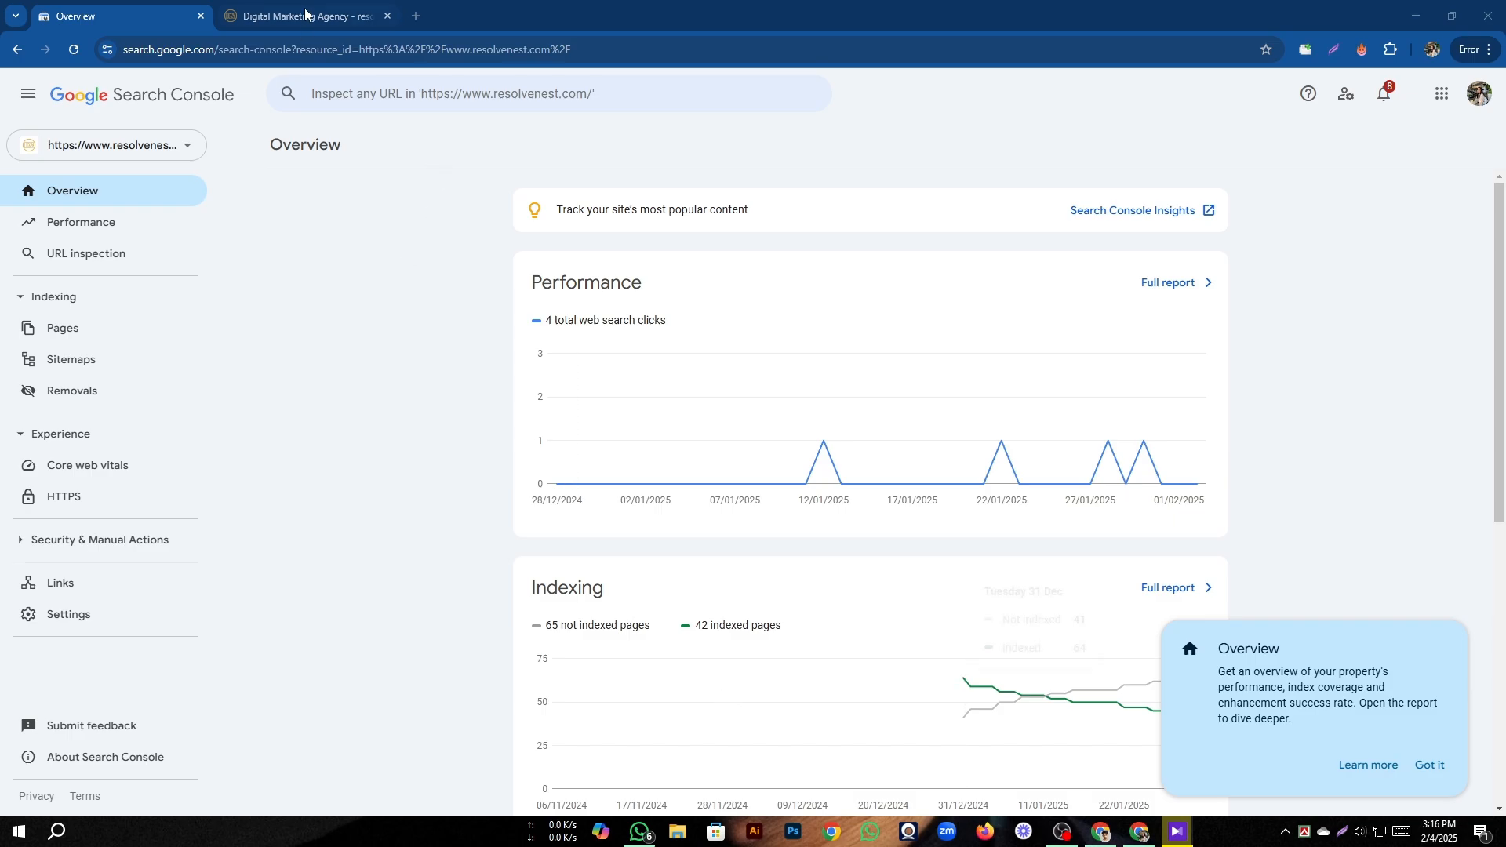
{"action": "left_click", "coordinate": [376, 16]}
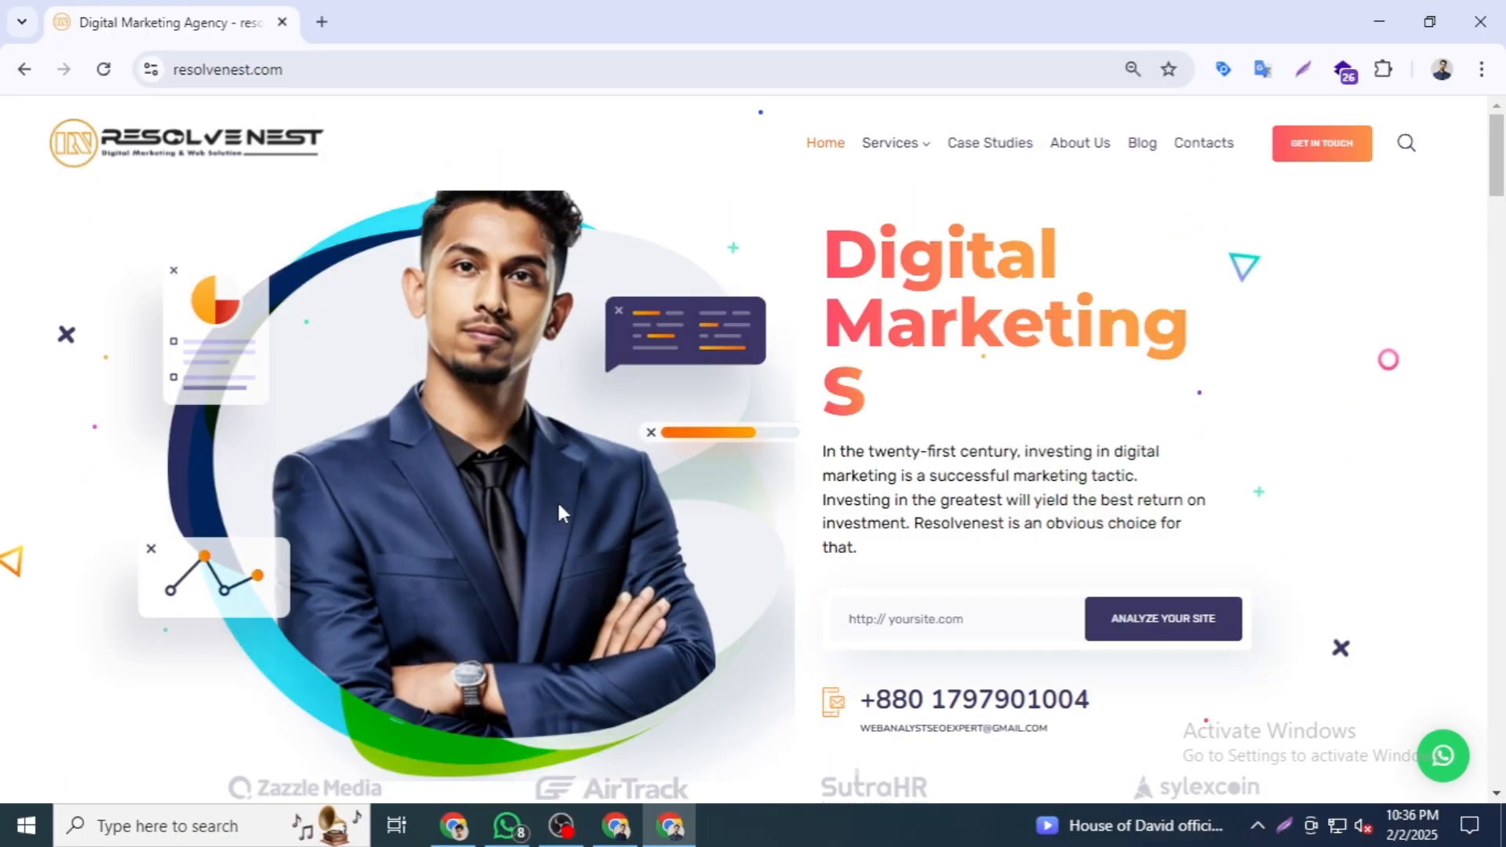